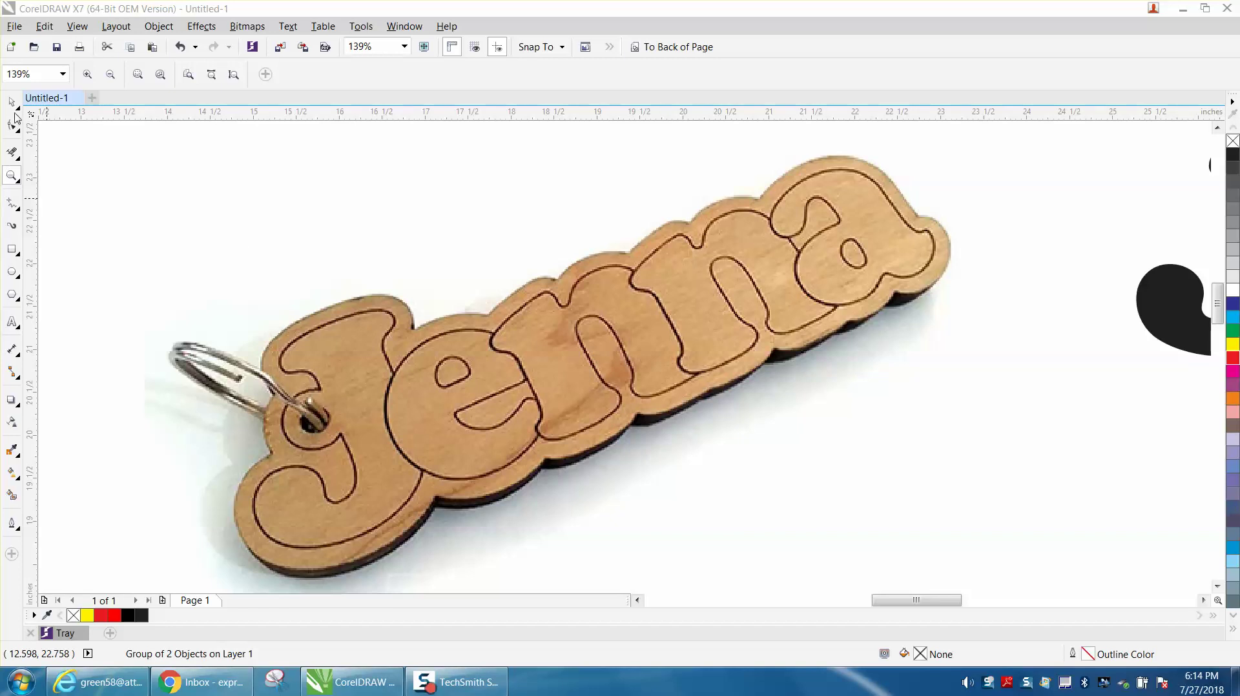
Step: Examine the finished keychain outline below the photo, including its overlapping letters, outer contour and ring hole
{"action": "left_click", "coordinate": [12, 102]}
{"action": "scroll", "coordinate": [566, 371], "scroll_direction": "down", "scroll_amount": 4}
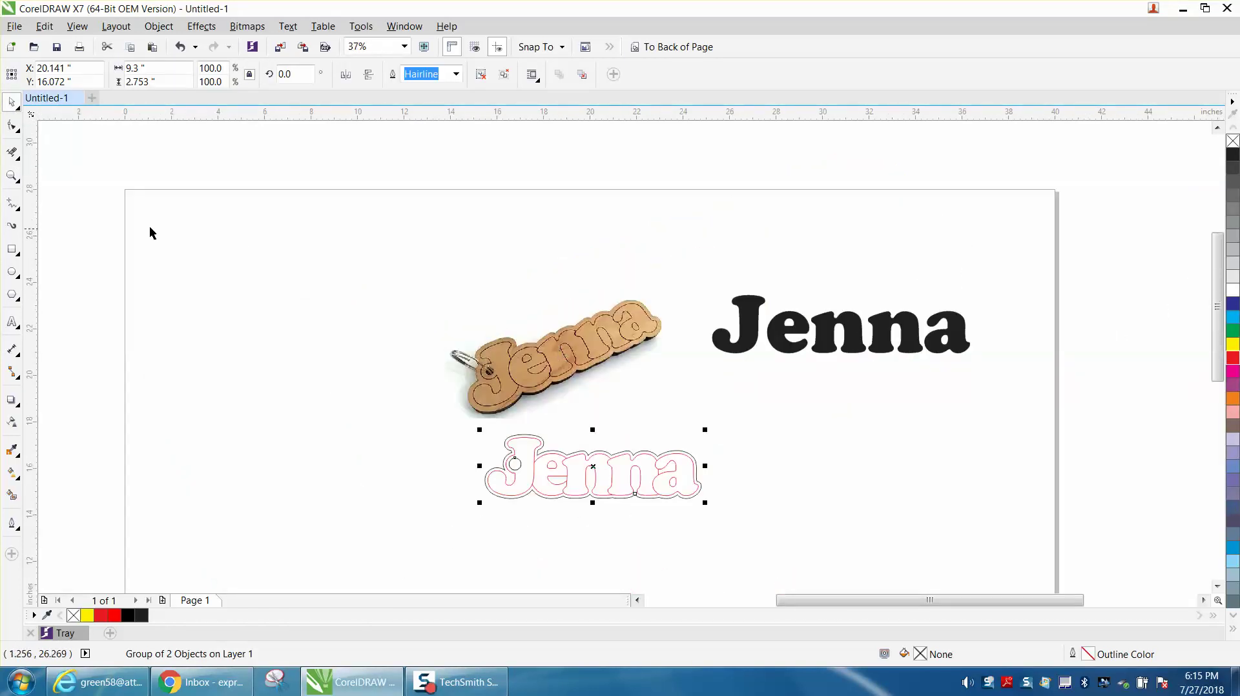
{"action": "left_click", "coordinate": [12, 175]}
{"action": "left_click_drag", "start_coordinate": [483, 428], "coordinate": [707, 551]}
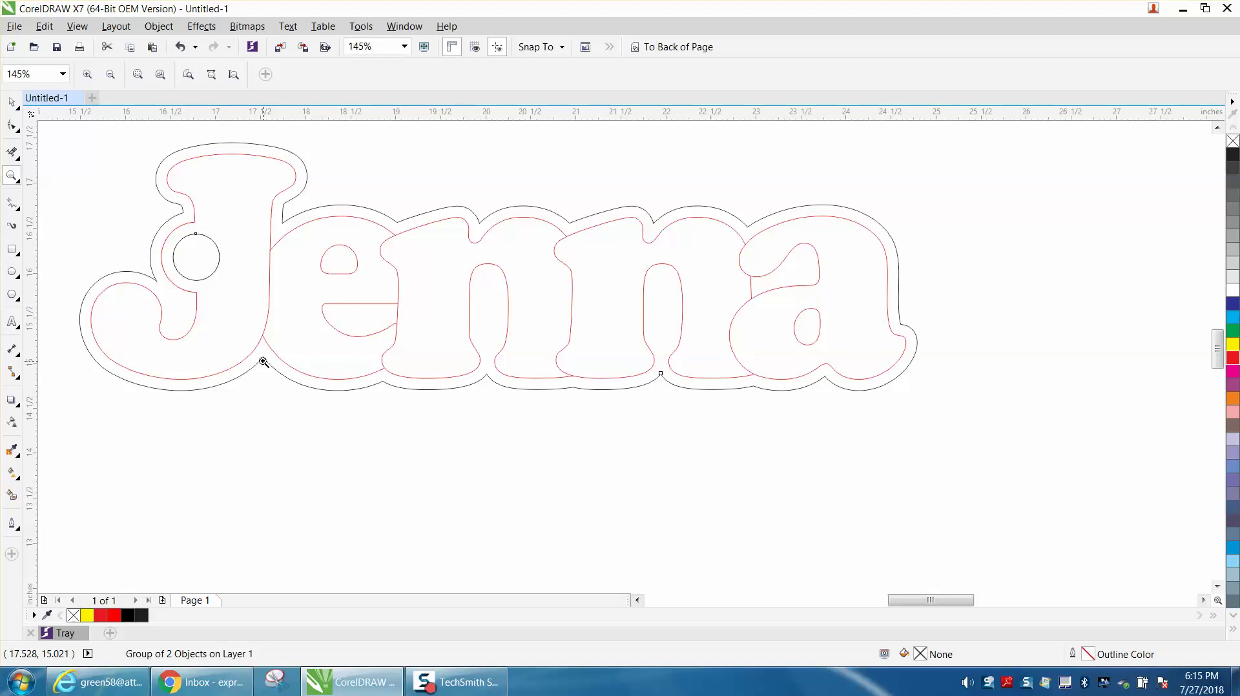
{"action": "scroll", "coordinate": [262, 361], "scroll_direction": "down", "scroll_amount": 4}
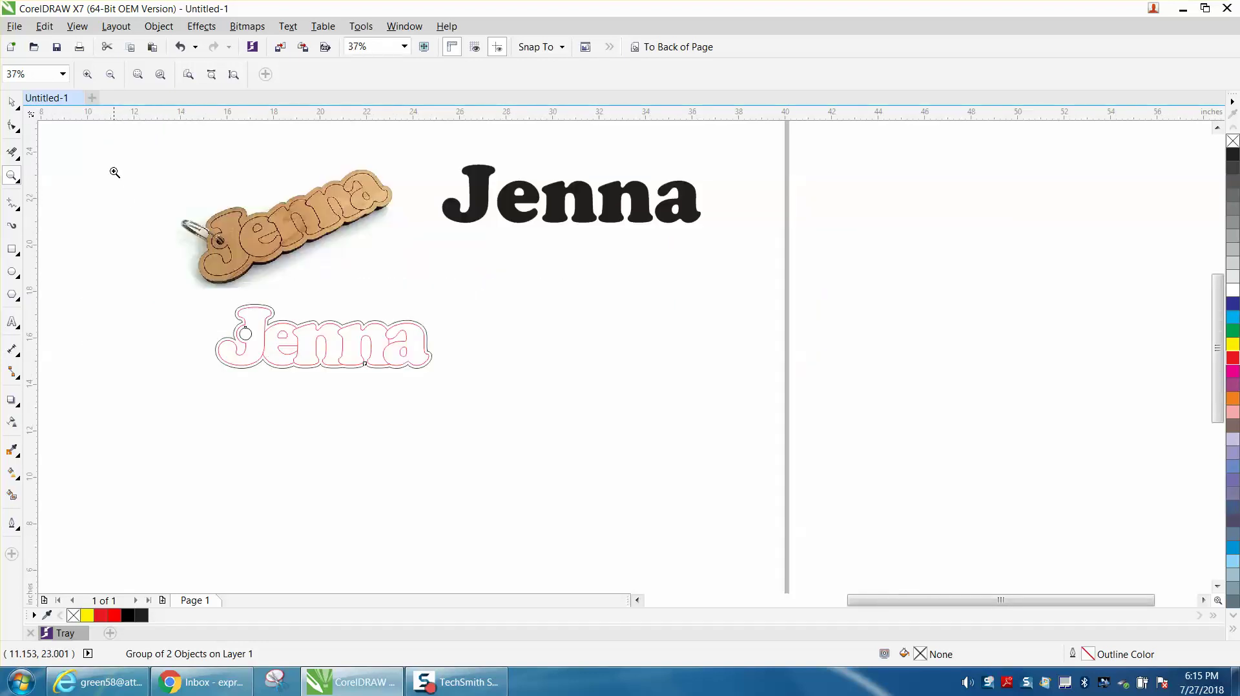
{"action": "left_click", "coordinate": [11, 102]}
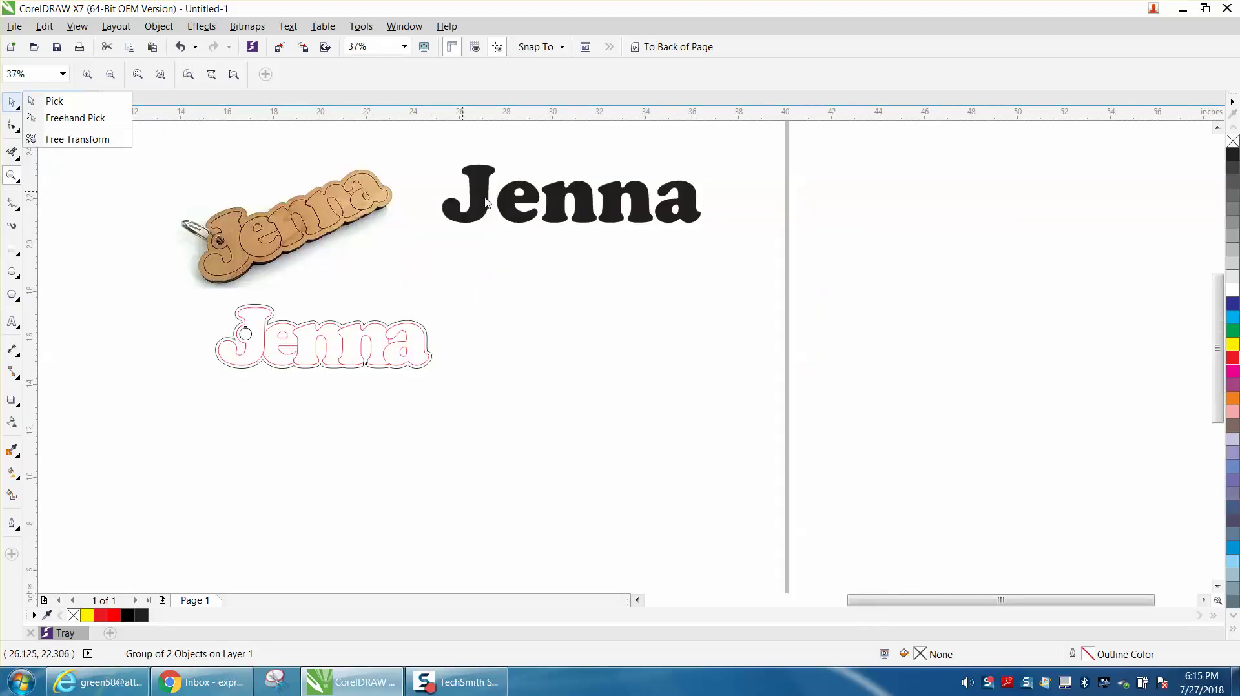
{"action": "left_click", "coordinate": [53, 102]}
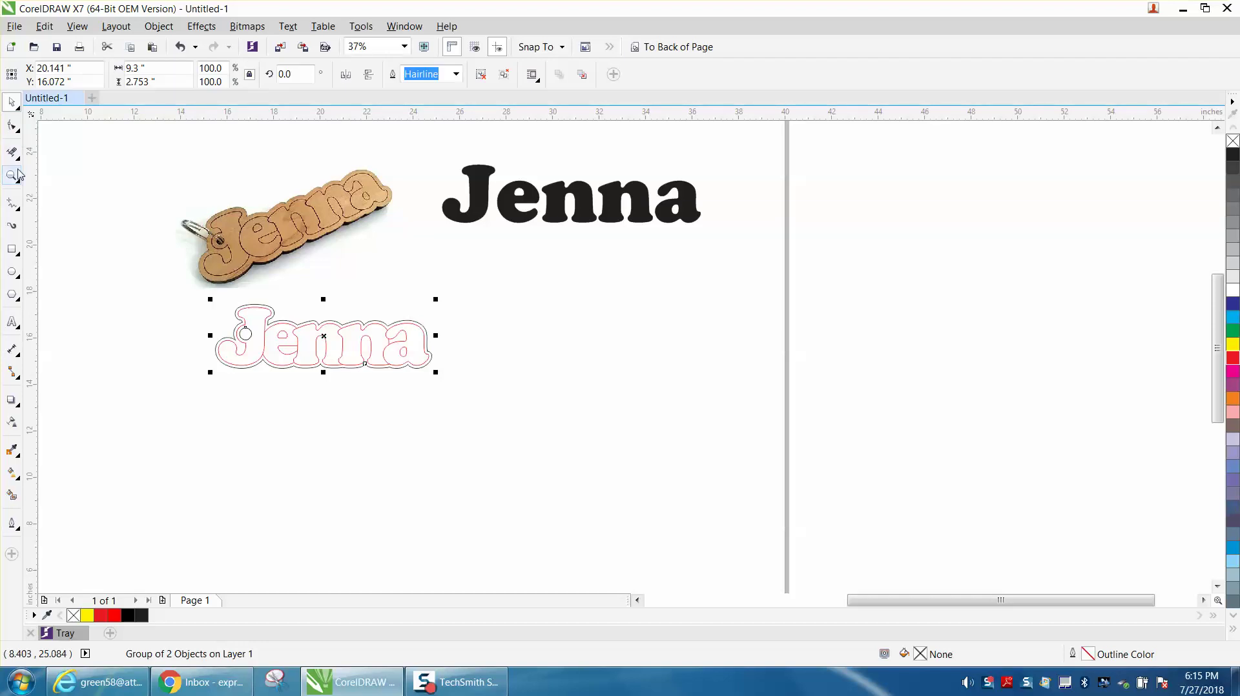
Step: Remove the fill from the black Cooper Black name text and give it a red hairline outline
{"action": "left_click", "coordinate": [17, 181]}
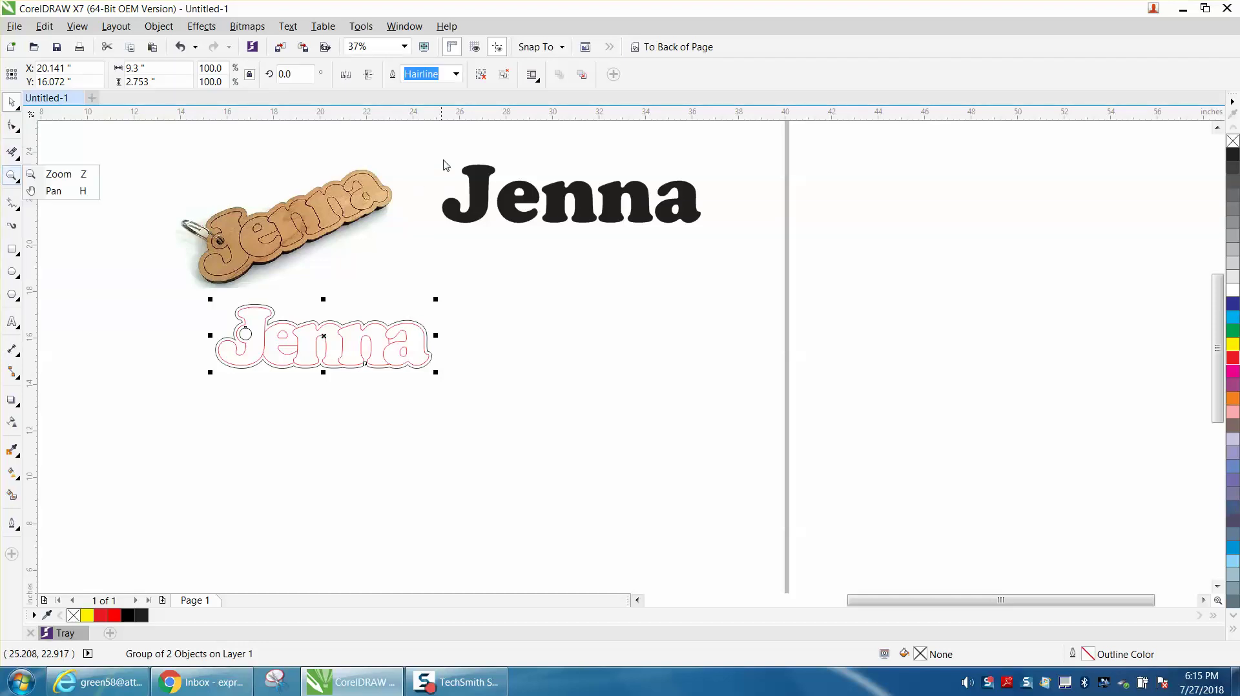
{"action": "left_click", "coordinate": [58, 174]}
{"action": "left_click_drag", "start_coordinate": [443, 157], "coordinate": [708, 259]}
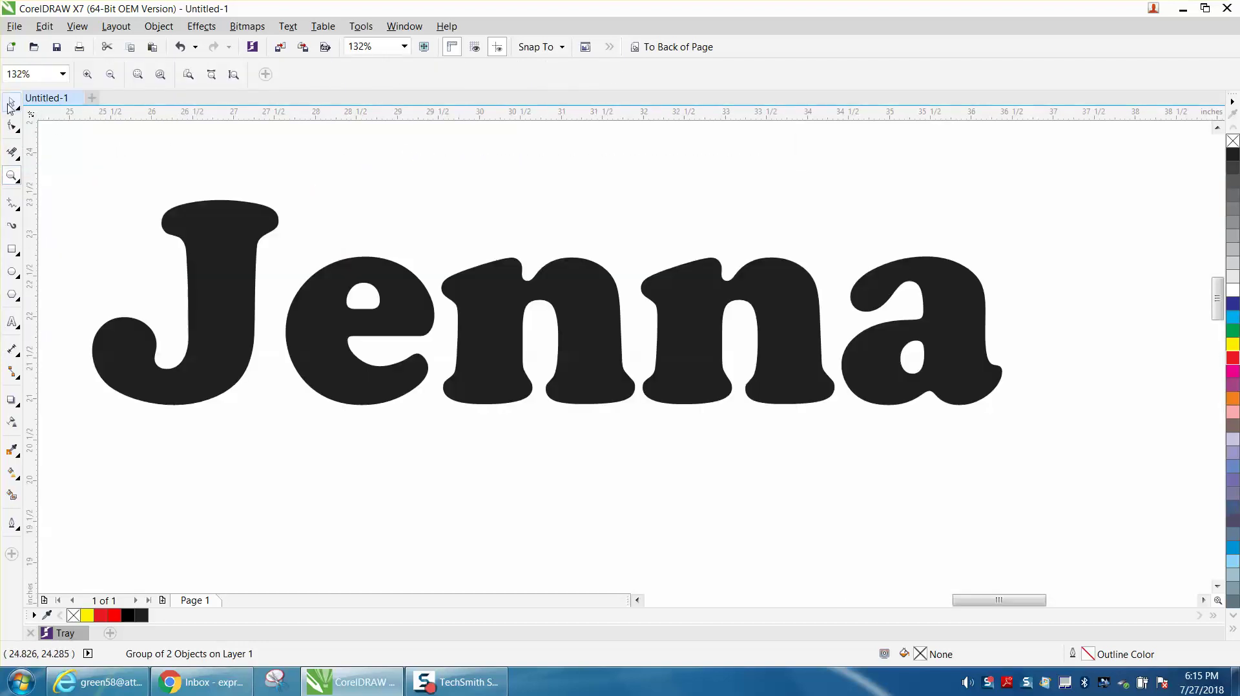
{"action": "key", "text": "space"}
{"action": "left_click", "coordinate": [233, 232]}
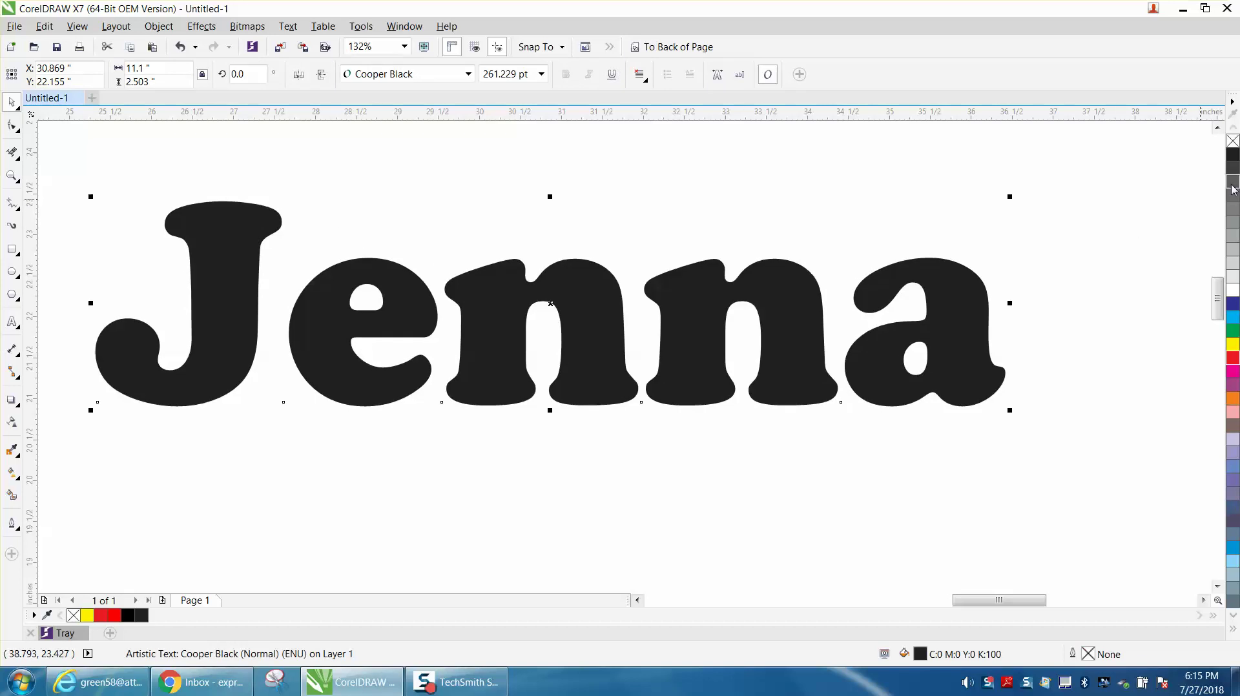
{"action": "left_click", "coordinate": [1233, 144]}
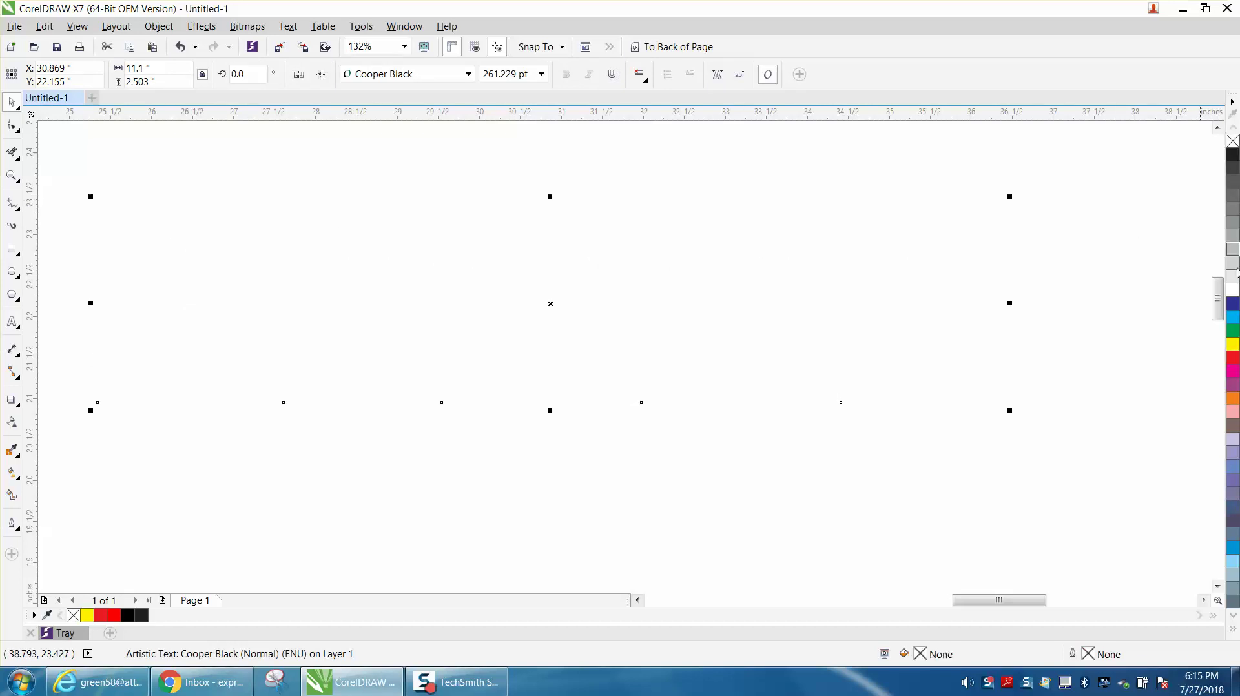
{"action": "right_click", "coordinate": [1233, 360]}
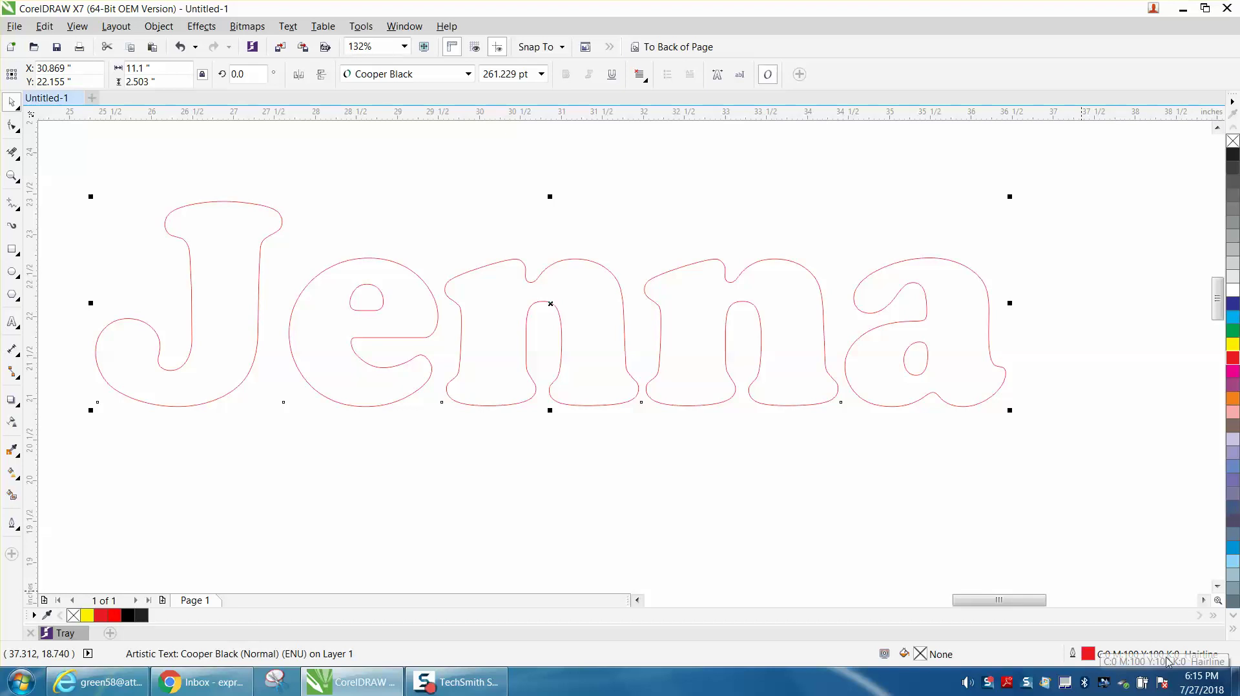
Step: Set the document's nudge distance to 0.25 inches with nothing selected
{"action": "left_click", "coordinate": [257, 132]}
{"action": "left_click", "coordinate": [158, 74]}
{"action": "key", "text": "BackSpace"}
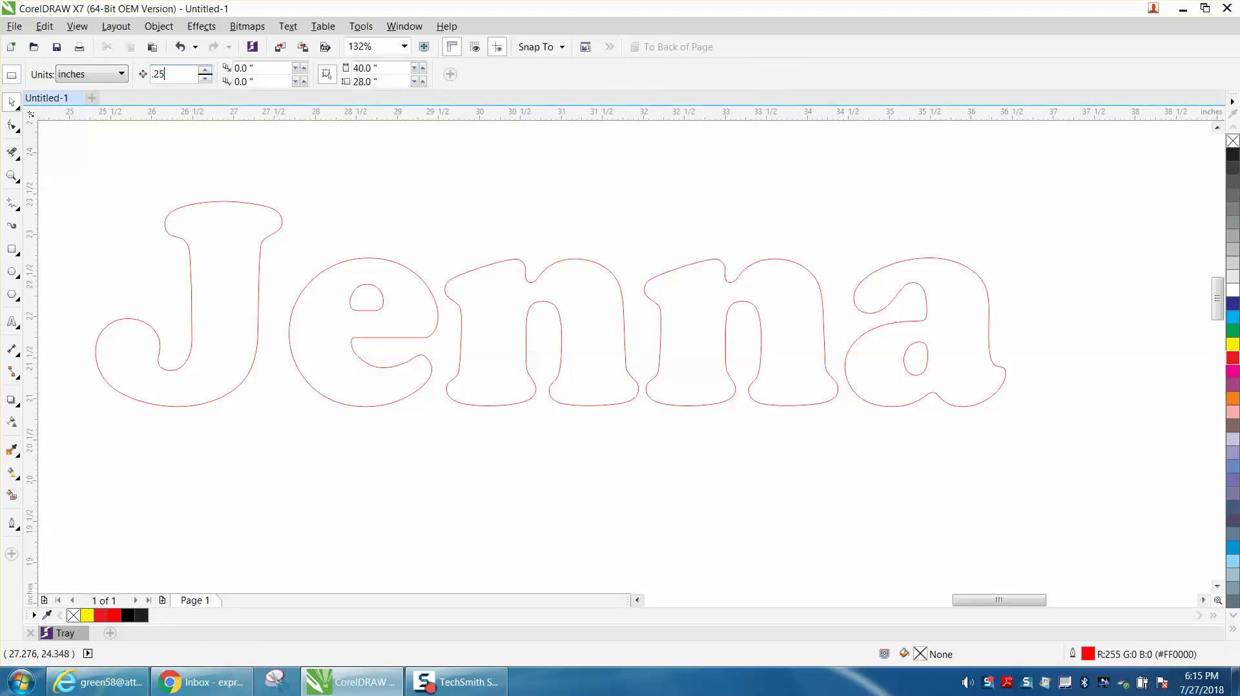
Step: Break the red-outlined name text apart into separate letters and convert all five letters to curves
{"action": "left_click", "coordinate": [242, 202]}
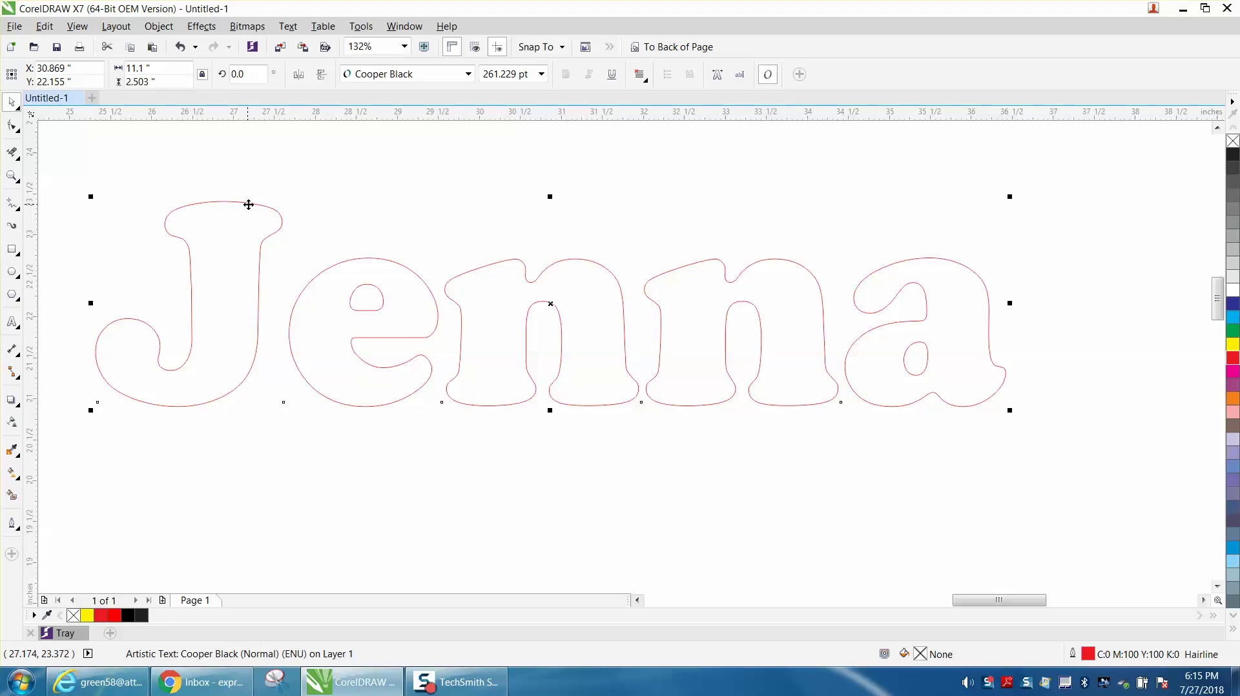
{"action": "left_click", "coordinate": [159, 26]}
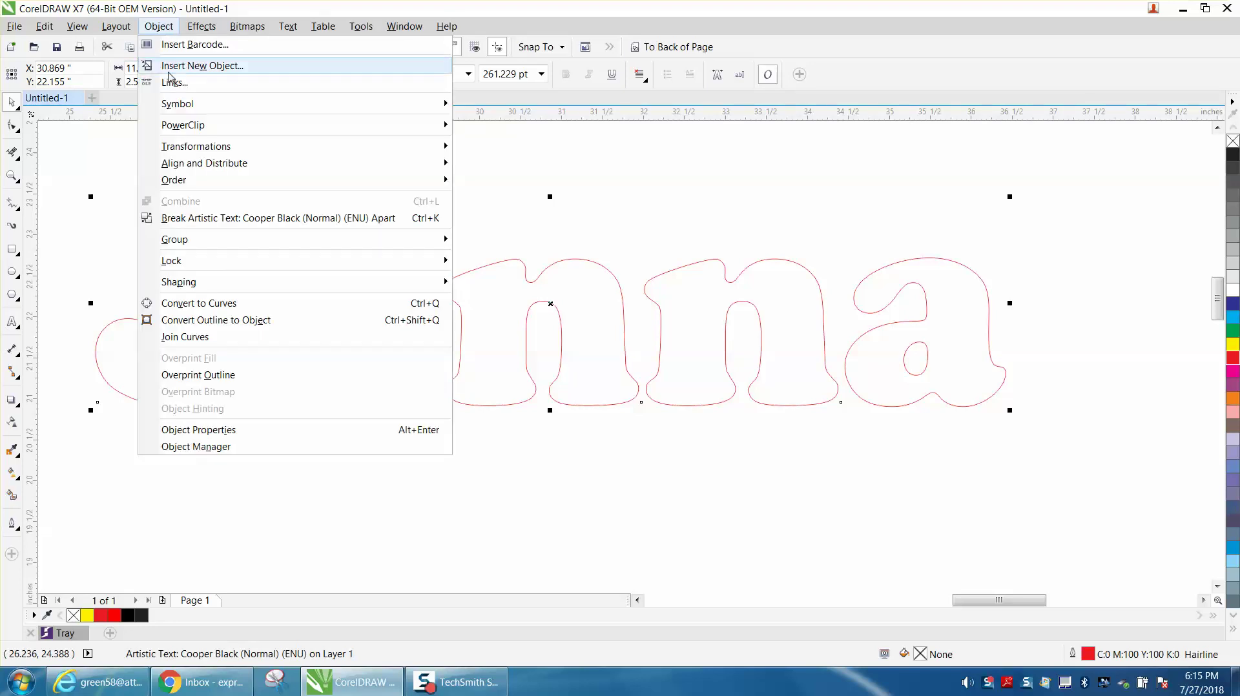
{"action": "left_click", "coordinate": [221, 221]}
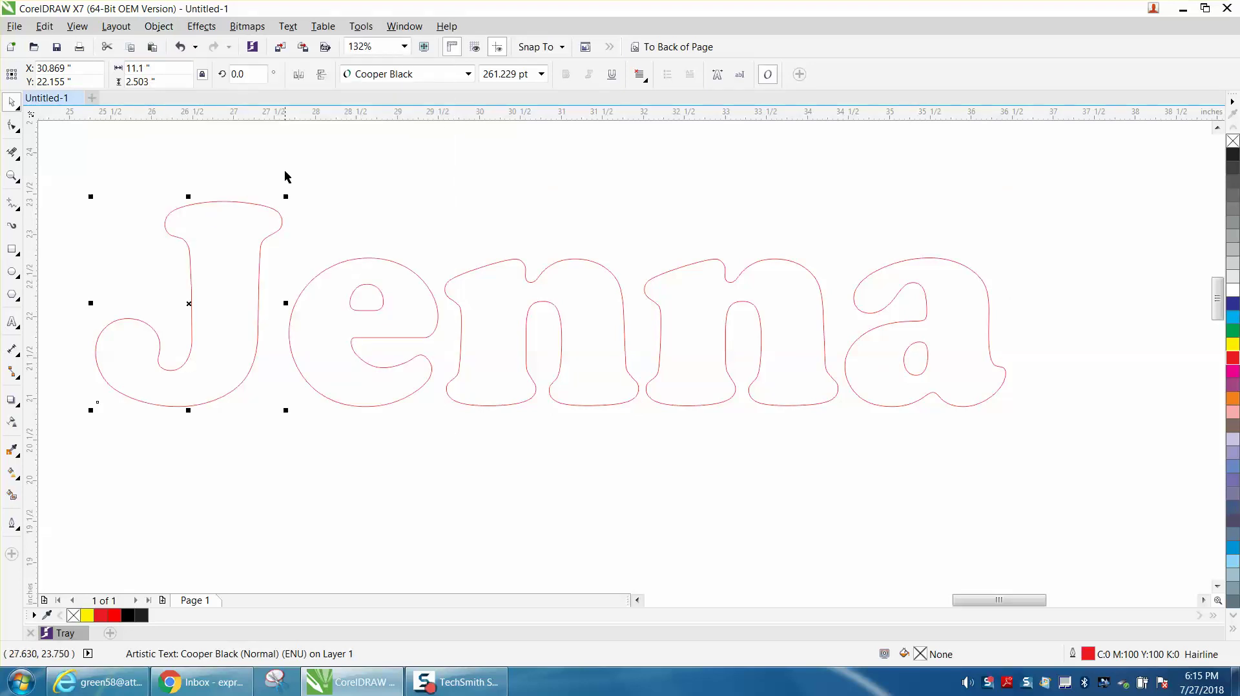
{"action": "left_click_drag", "start_coordinate": [62, 153], "coordinate": [1040, 455]}
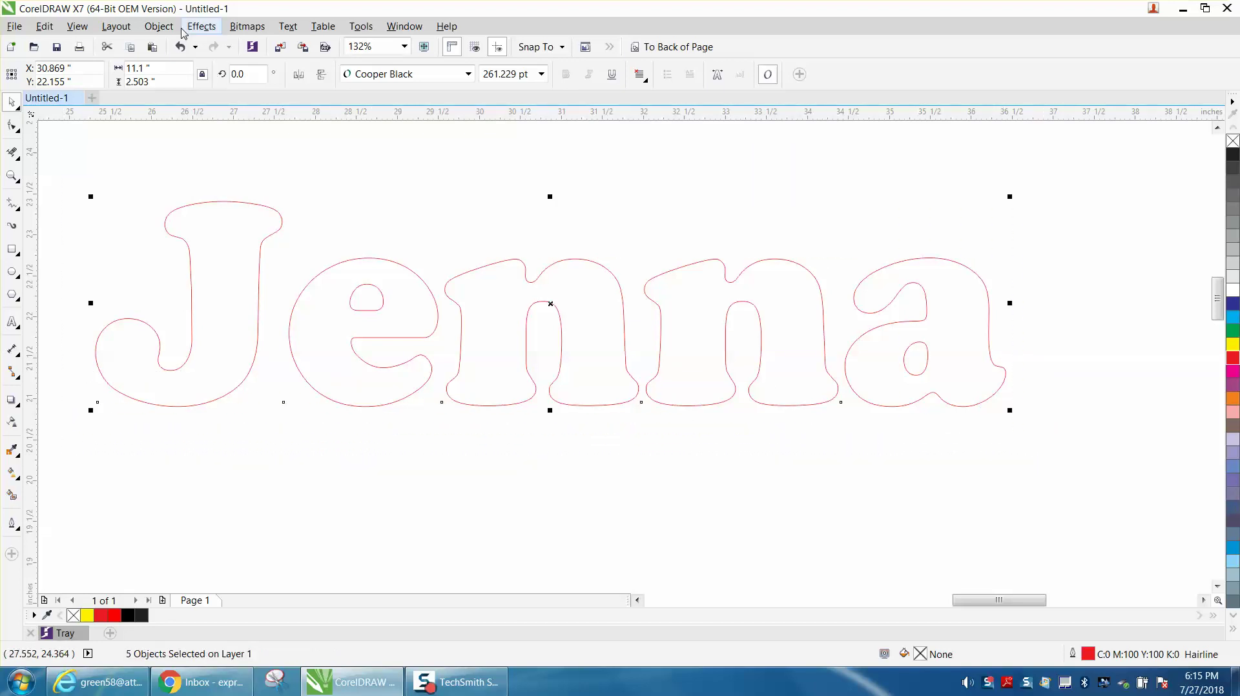
{"action": "left_click", "coordinate": [158, 25]}
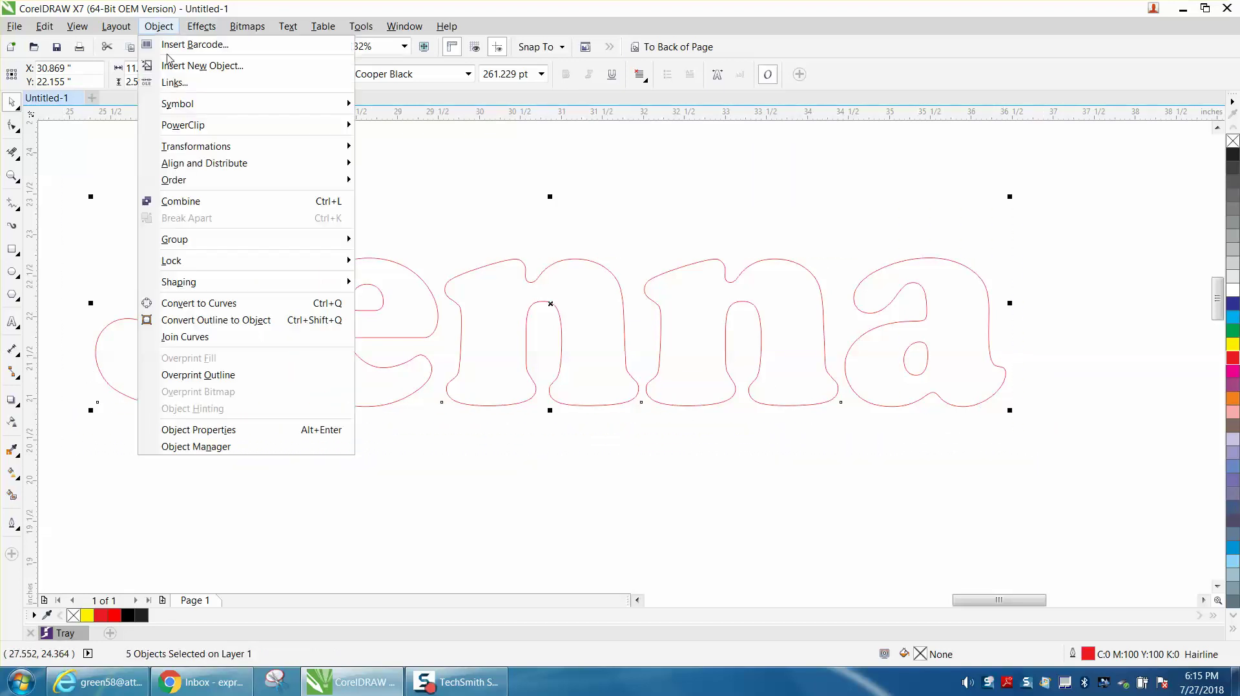
{"action": "left_click", "coordinate": [207, 304]}
Step: Move the capital J 0.5 inches right so it overlaps the letter e
{"action": "left_click", "coordinate": [257, 195]}
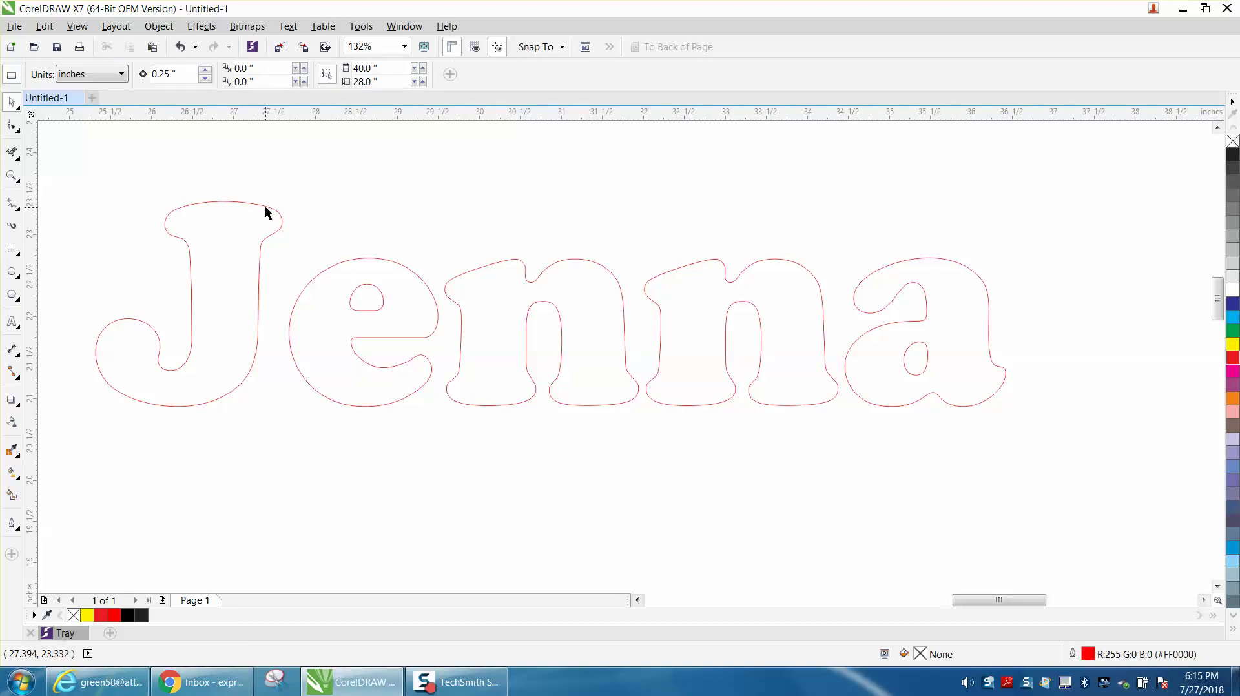
{"action": "left_click", "coordinate": [277, 207]}
{"action": "key", "text": "Right"}
{"action": "key", "text": "Right"}
{"action": "key", "text": "Right"}
{"action": "key", "text": "Right"}
{"action": "key", "text": "Right"}
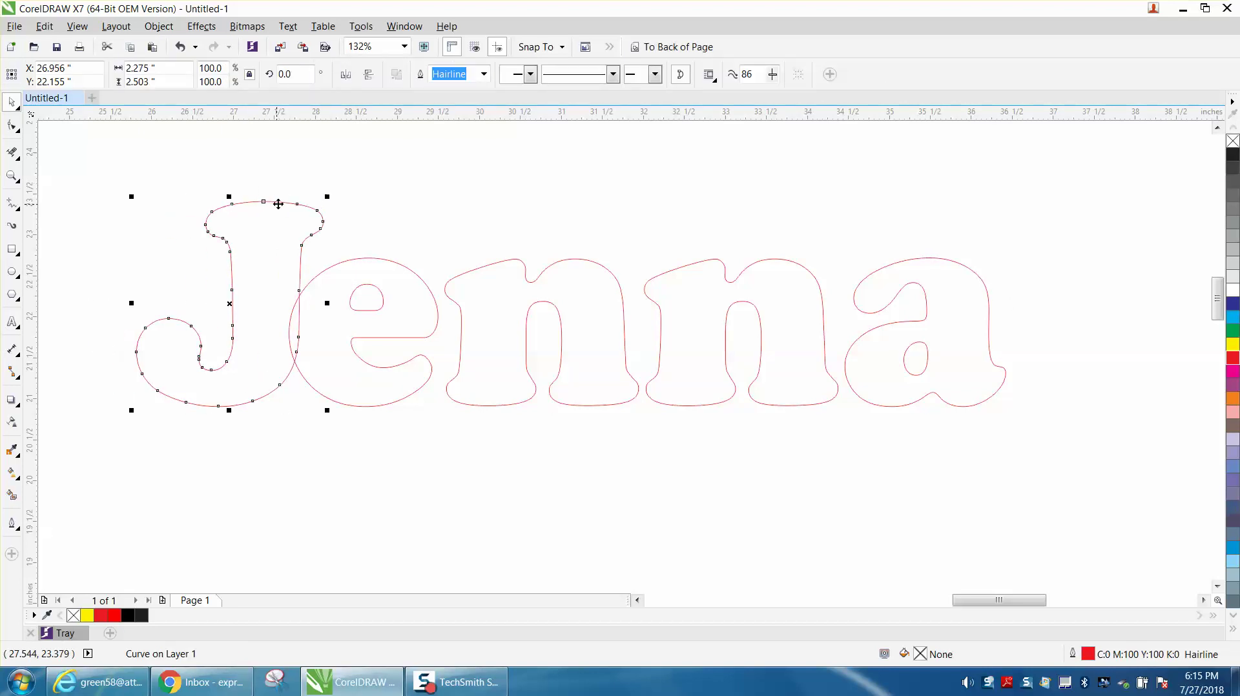
Step: Shift the first n 0.5 inches left so it overlaps the letter e
{"action": "left_click", "coordinate": [453, 298]}
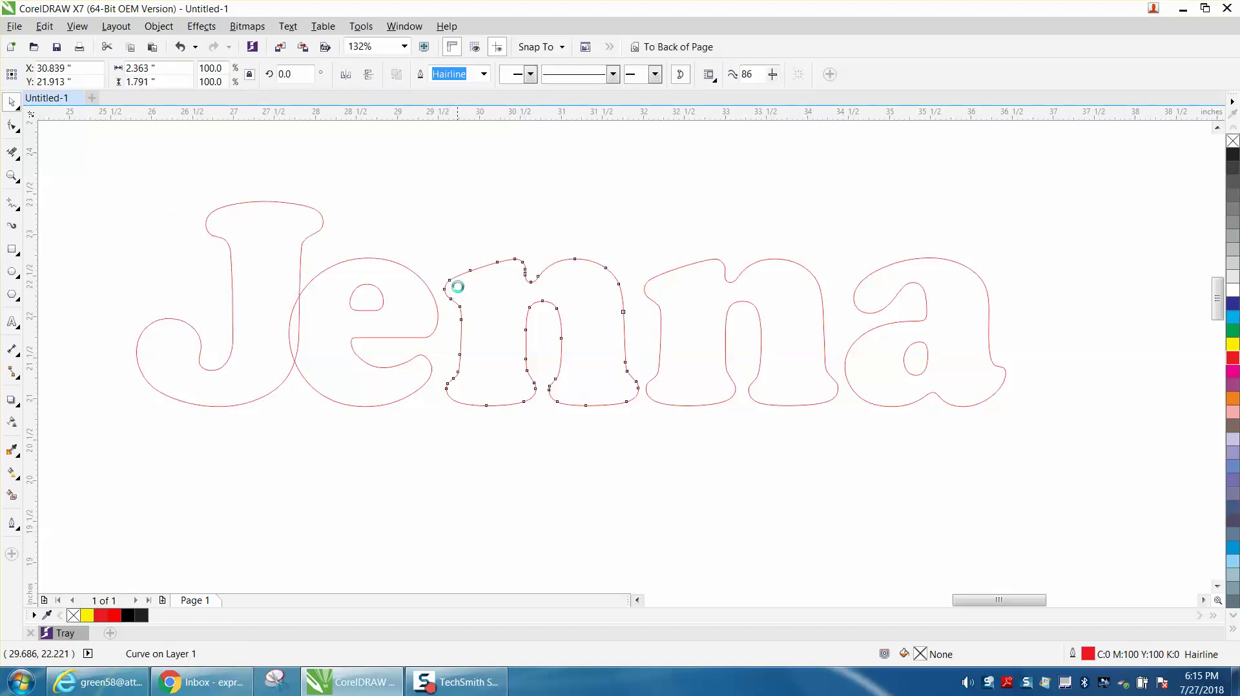
{"action": "key", "text": "Left"}
{"action": "key", "text": "Left"}
{"action": "key", "text": "Left"}
{"action": "key", "text": "Left"}
{"action": "key", "text": "Left"}
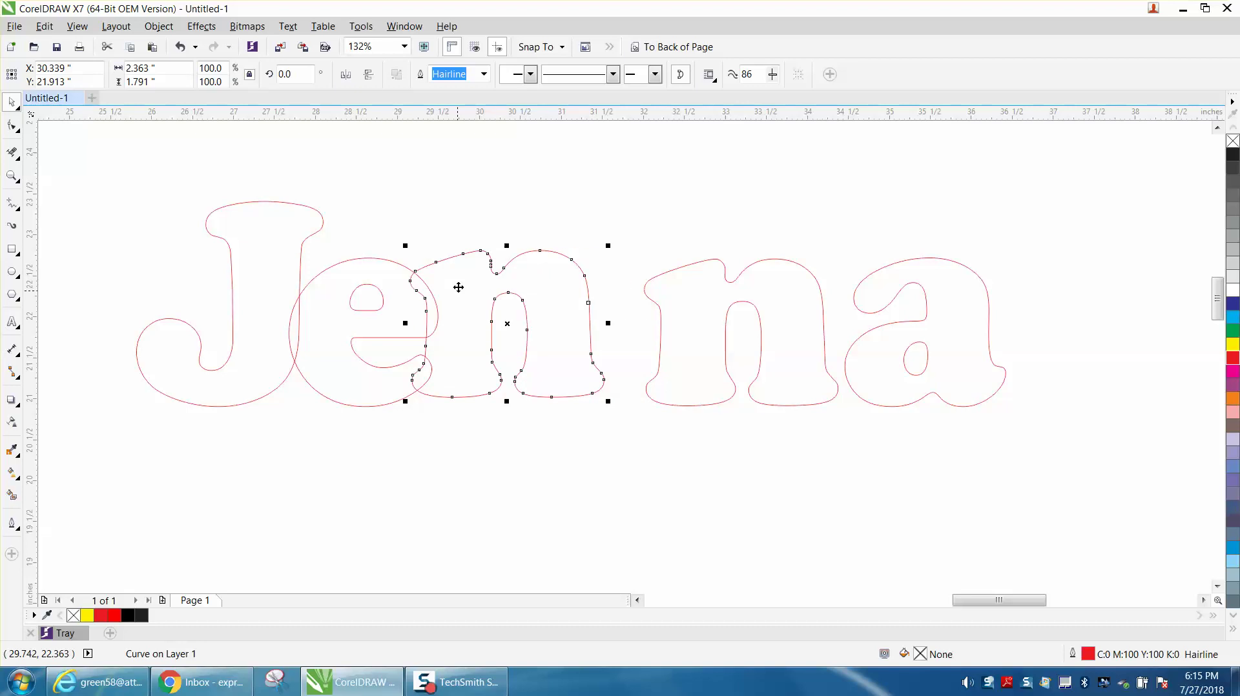
Step: Move the second n about 0.75 inches left over the first n, and raise it 0.25 inches
{"action": "left_click", "coordinate": [659, 336]}
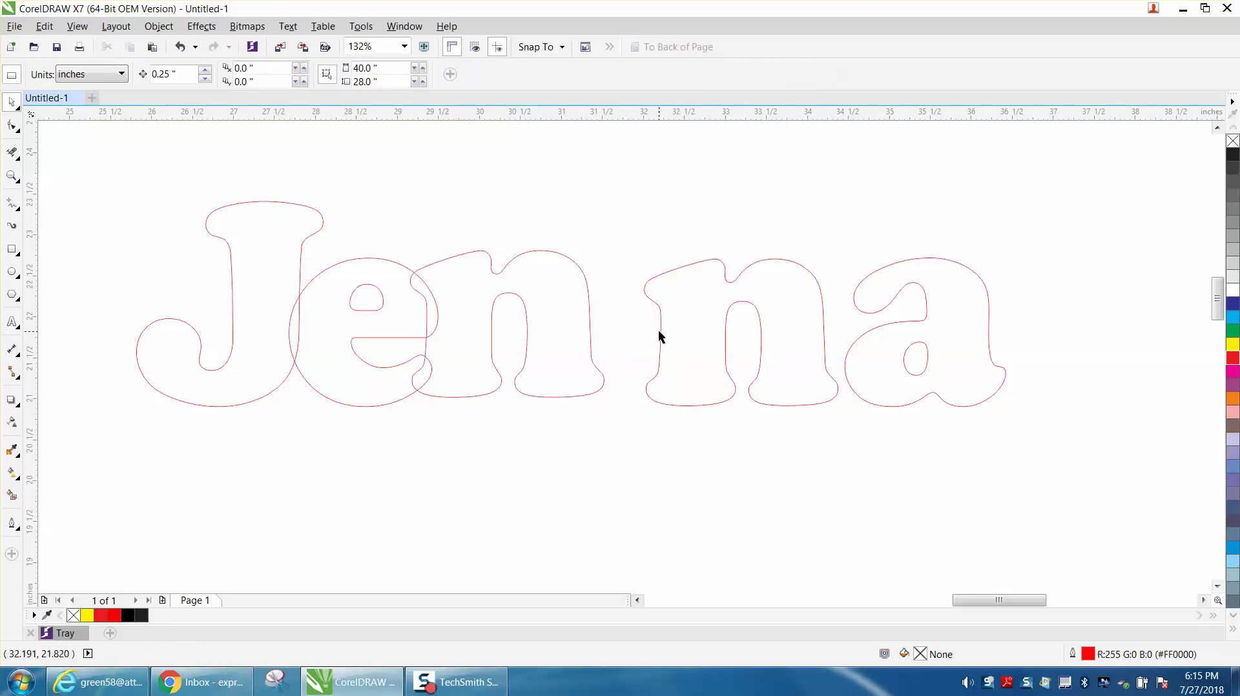
{"action": "left_click", "coordinate": [665, 332]}
{"action": "key", "text": "Left"}
{"action": "key", "text": "Left"}
{"action": "key", "text": "Left"}
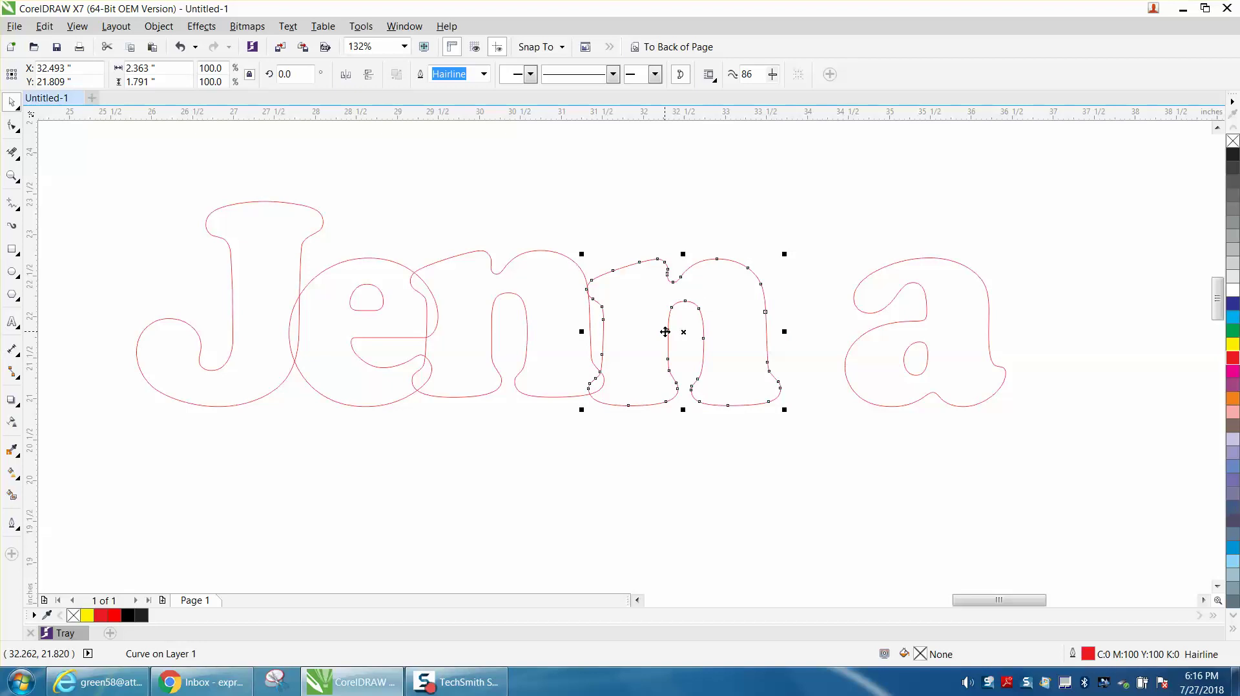
{"action": "key", "text": "Up"}
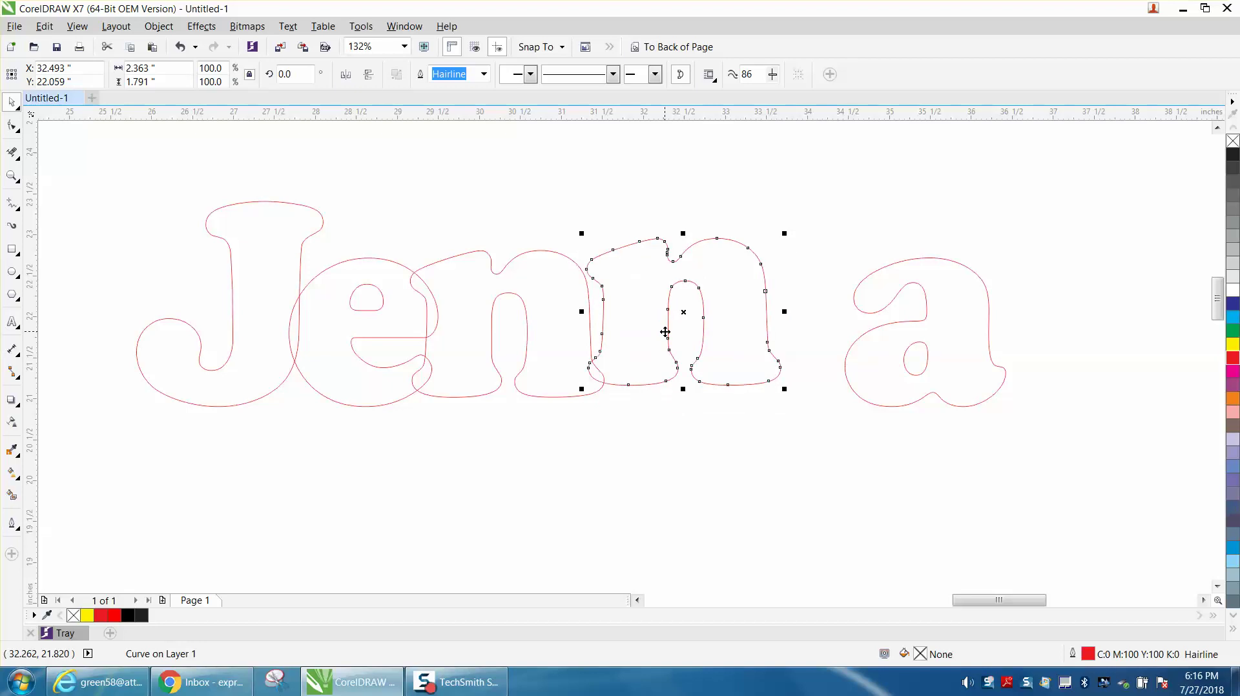
Step: Undo the letter moves, the conversion to curves and the break-apart, back to the intact red-outlined artistic text
{"action": "left_click", "coordinate": [180, 47]}
{"action": "left_click", "coordinate": [180, 47]}
{"action": "left_click", "coordinate": [180, 47]}
{"action": "left_click", "coordinate": [180, 47]}
{"action": "left_click", "coordinate": [180, 47]}
{"action": "left_click", "coordinate": [180, 47]}
{"action": "left_click", "coordinate": [181, 48]}
{"action": "left_click", "coordinate": [180, 47]}
{"action": "left_click", "coordinate": [180, 47]}
{"action": "left_click", "coordinate": [180, 48]}
{"action": "left_click", "coordinate": [180, 47]}
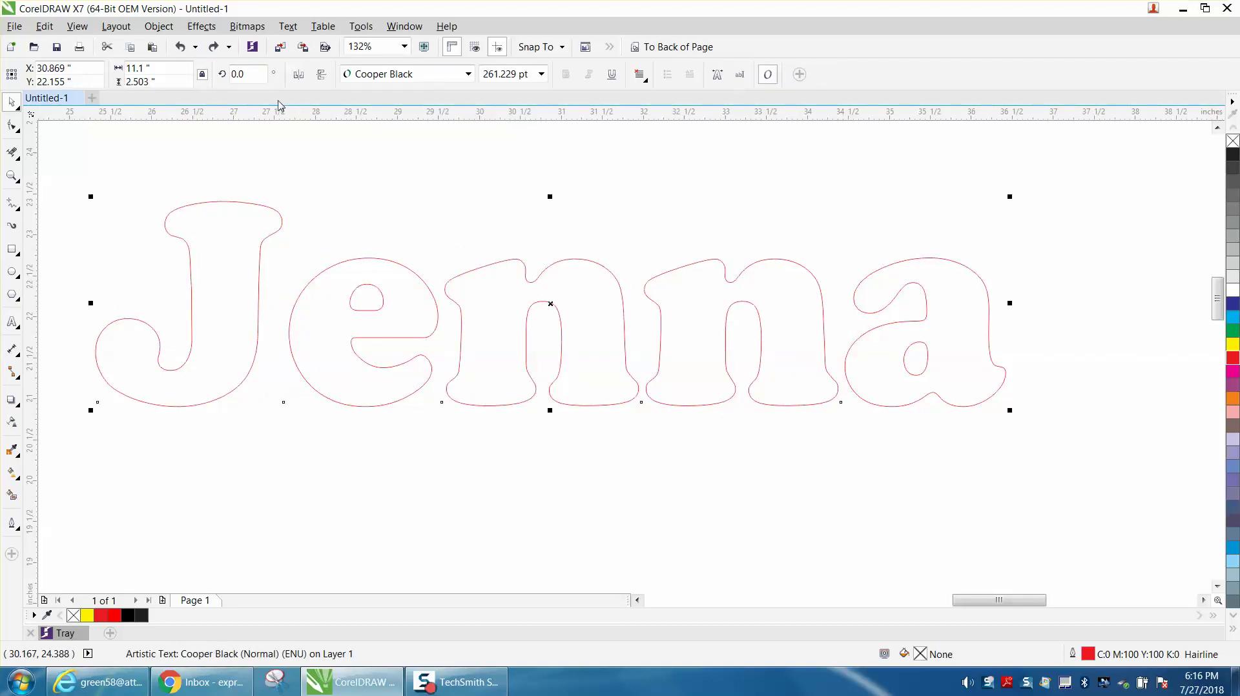
Step: Convert the whole name text to curves, and break the resulting curve apart into separate shapes
{"action": "left_click", "coordinate": [158, 26]}
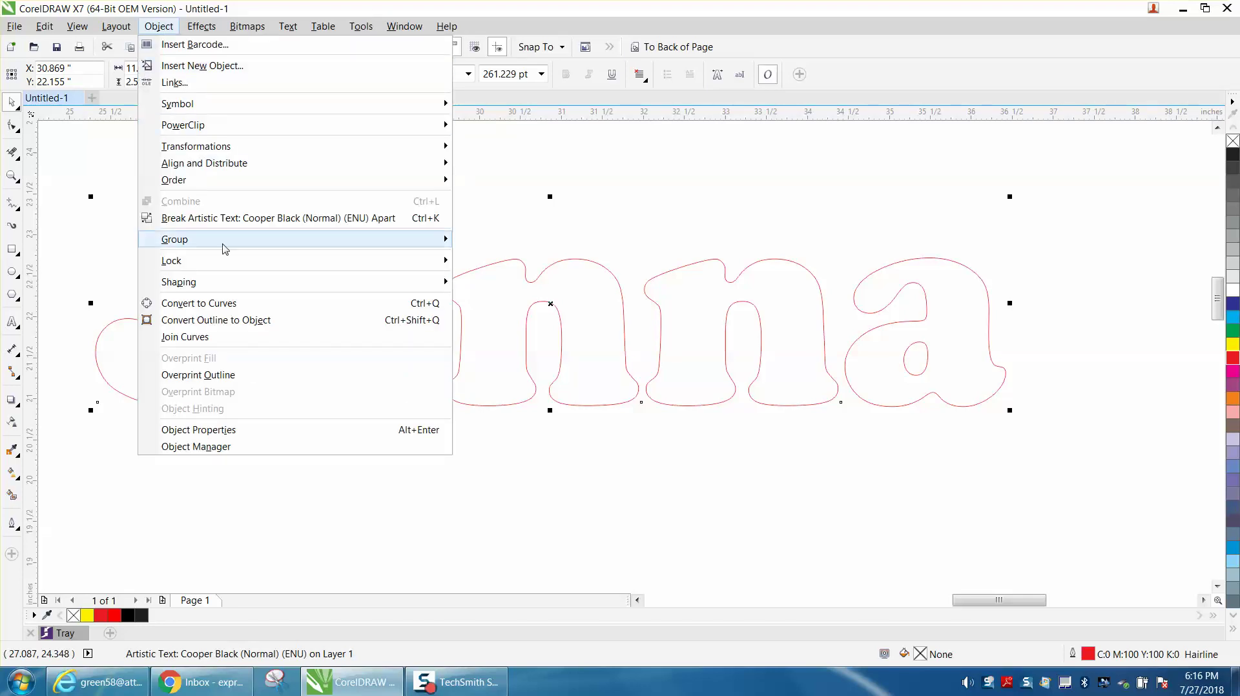
{"action": "left_click", "coordinate": [229, 302]}
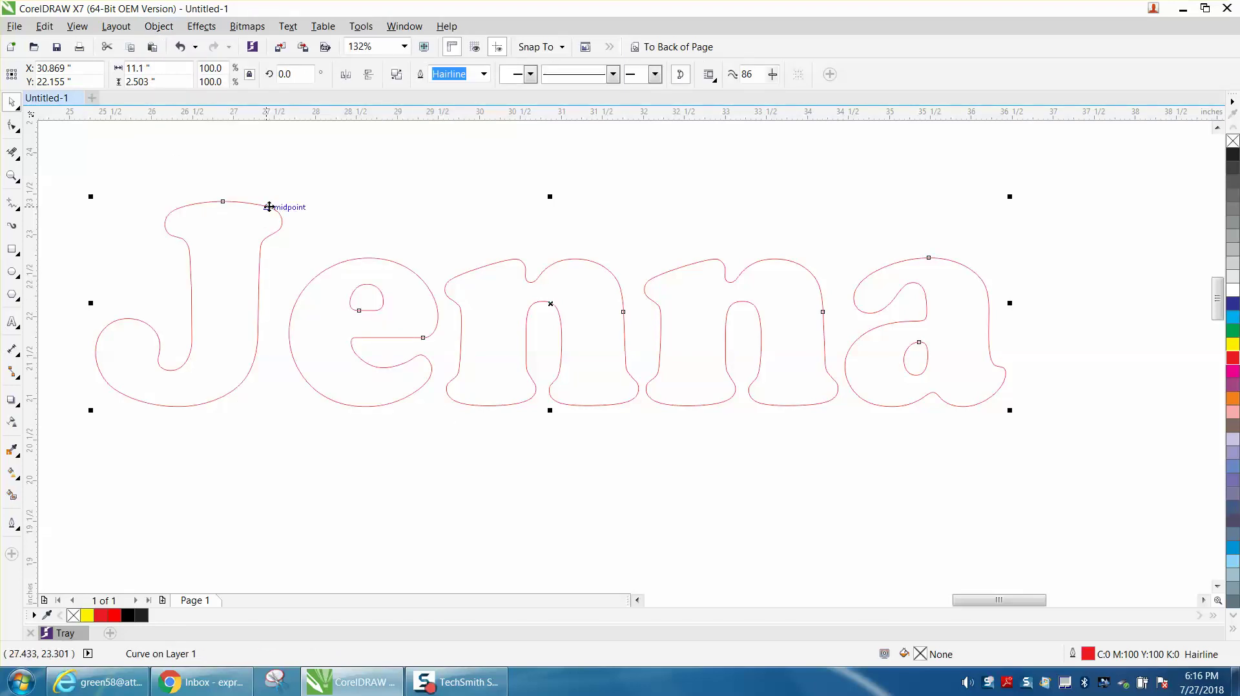
{"action": "left_click", "coordinate": [158, 26]}
{"action": "left_click", "coordinate": [216, 219]}
{"action": "left_click", "coordinate": [279, 183]}
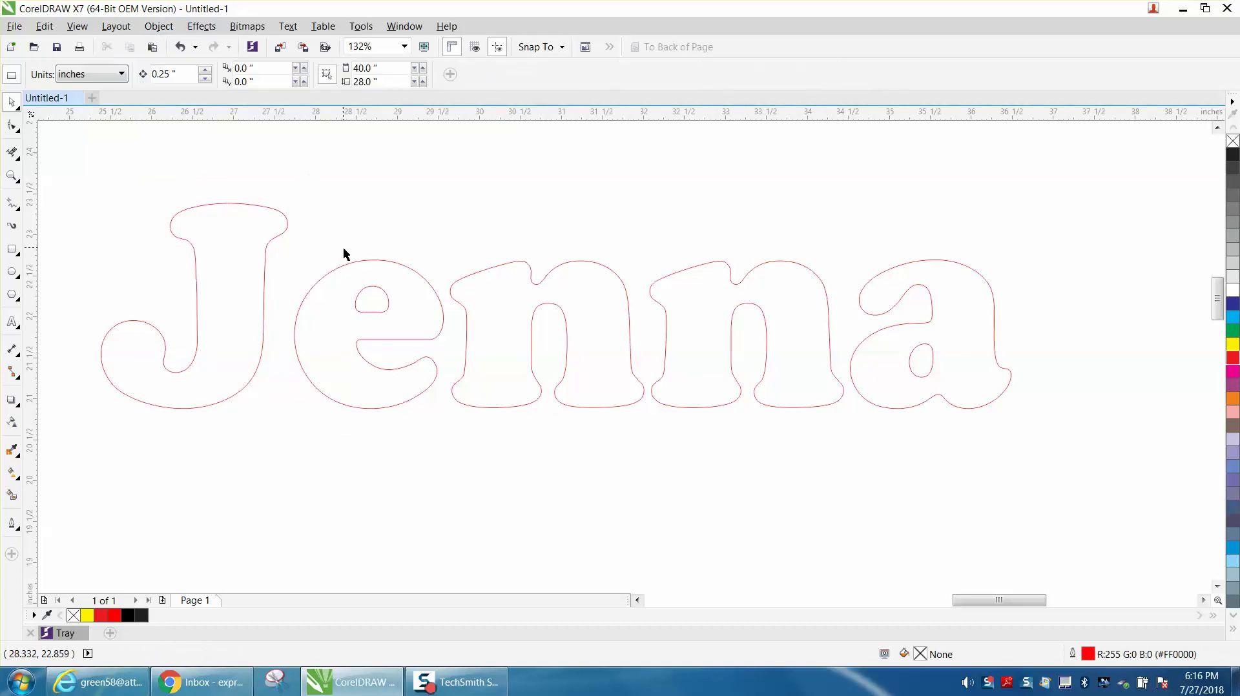
Step: Nudge the capital J 0.5 inches right and the first n 0.5 inches left so both overlap the letter e
{"action": "left_click", "coordinate": [271, 252]}
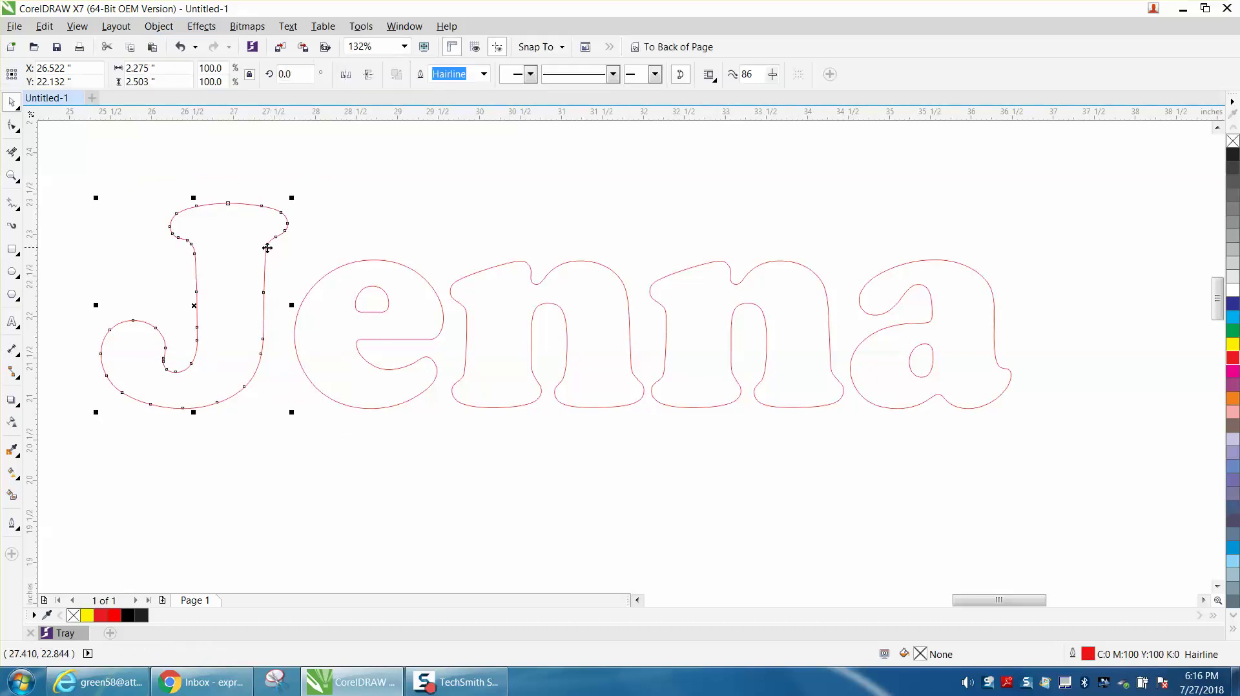
{"action": "key", "text": "Right"}
{"action": "key", "text": "Right"}
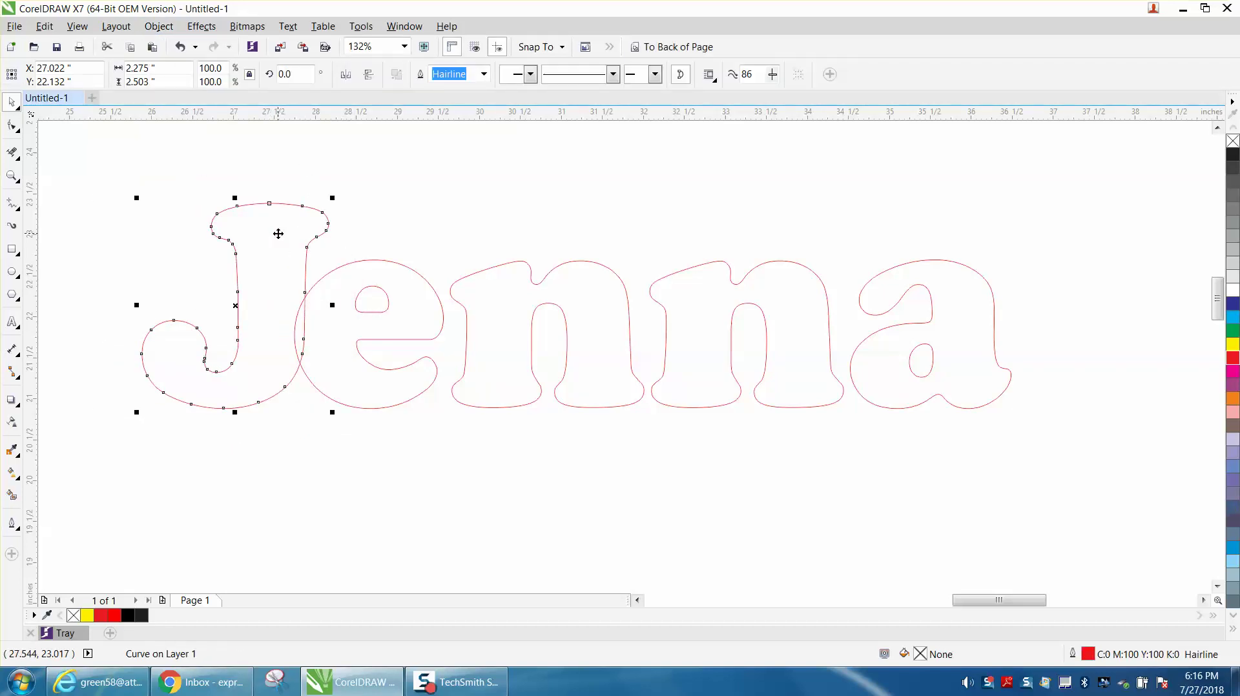
{"action": "left_click", "coordinate": [465, 308]}
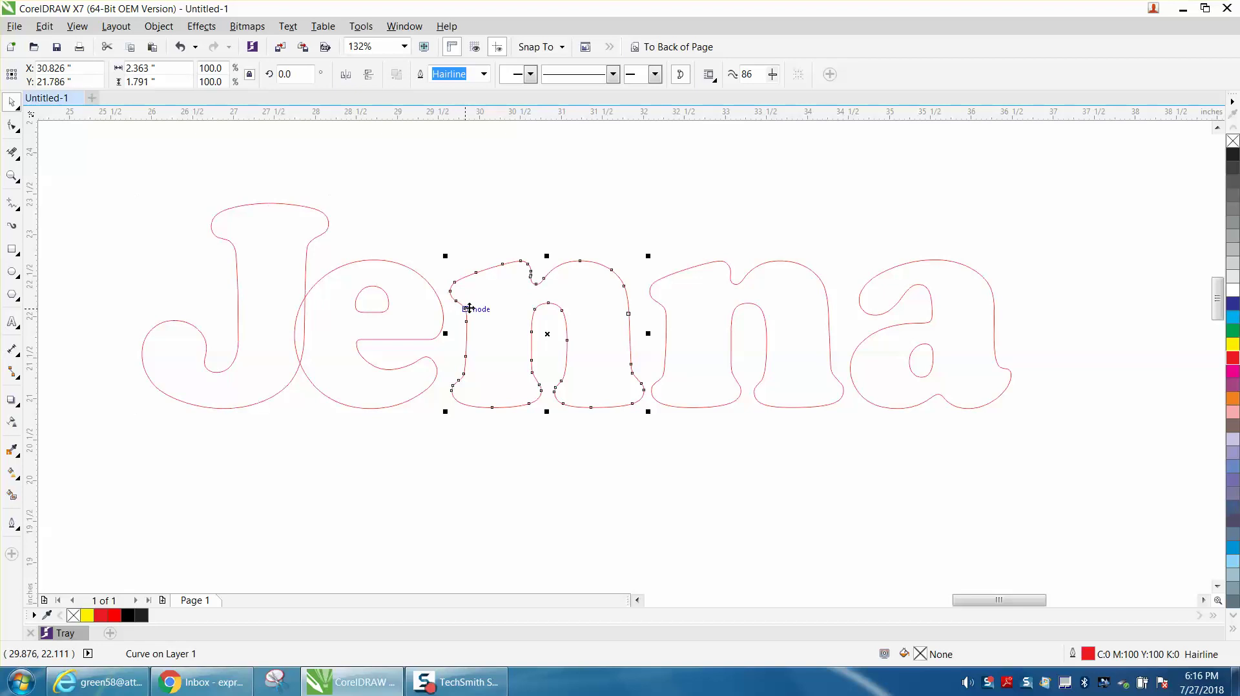
{"action": "key", "text": "Left"}
{"action": "key", "text": "Left"}
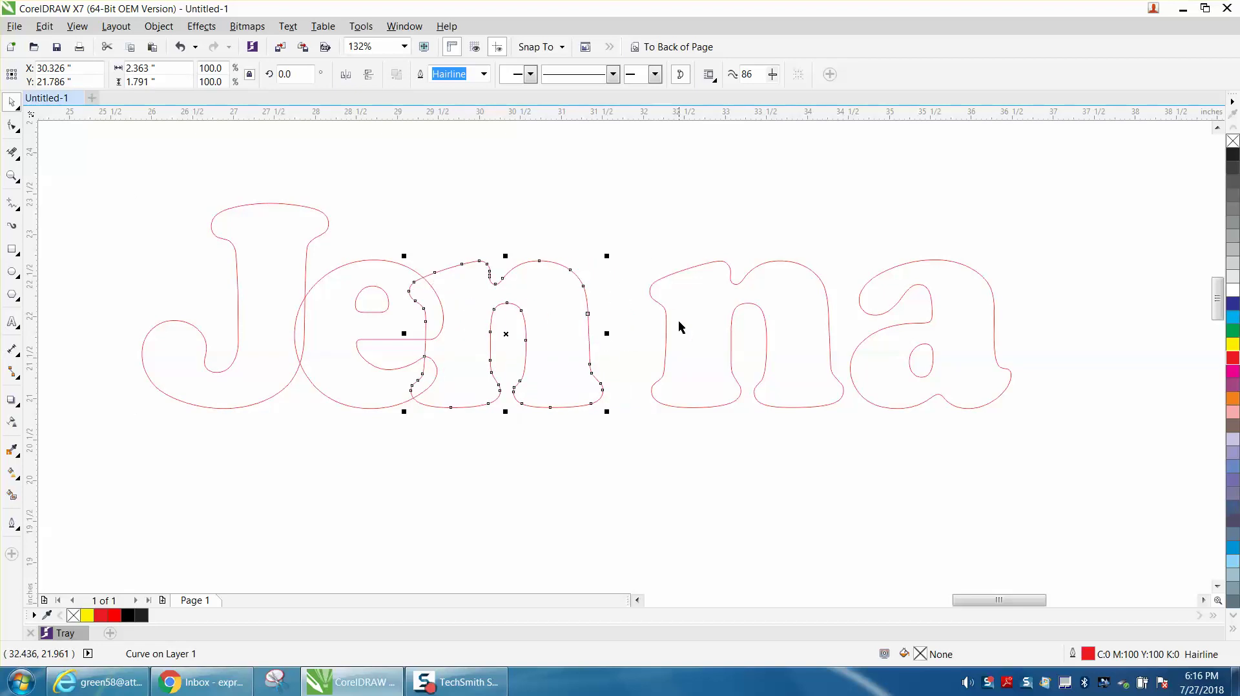
Step: Nudge the second n 1 inch left so it overlaps the first n
{"action": "left_click", "coordinate": [669, 321]}
{"action": "key", "text": "Left"}
{"action": "key", "text": "Left"}
{"action": "key", "text": "Left"}
{"action": "key", "text": "Left"}
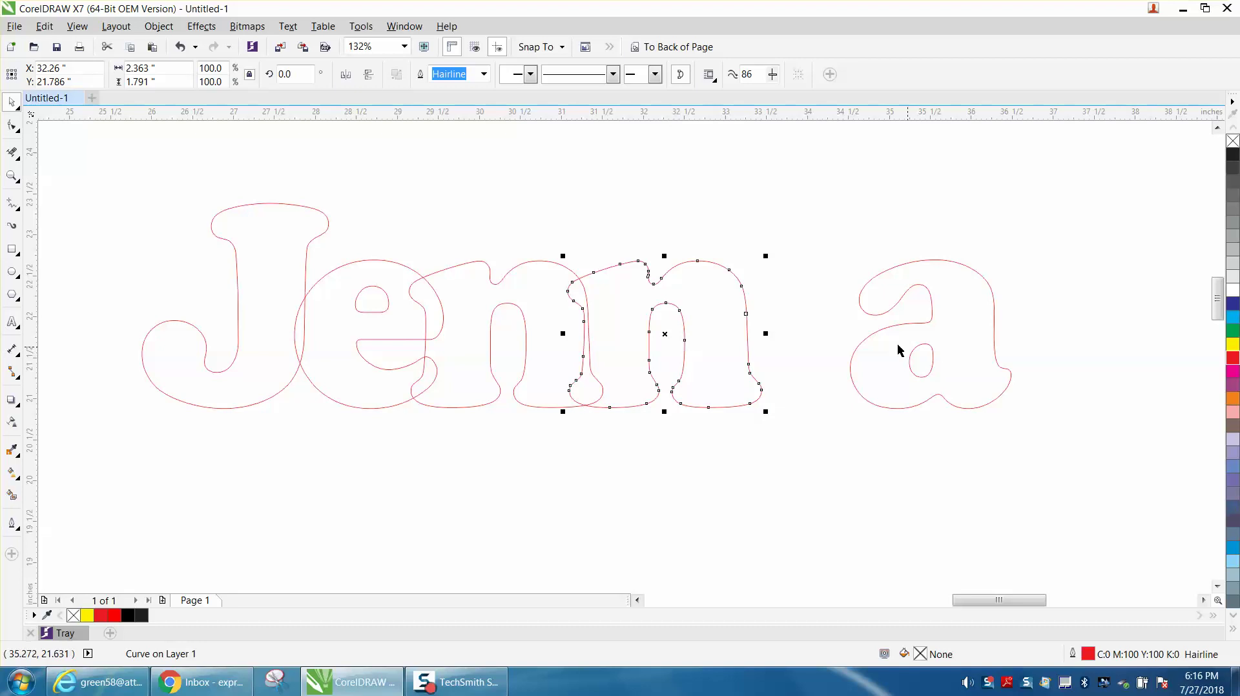
Step: Nudge the outer shape of the letter a 1.5 inches left so it overlaps the second n
{"action": "left_click", "coordinate": [899, 324]}
{"action": "key", "text": "Left"}
{"action": "key", "text": "Left"}
{"action": "key", "text": "Left"}
{"action": "key", "text": "Left"}
{"action": "key", "text": "Left"}
{"action": "key", "text": "Left"}
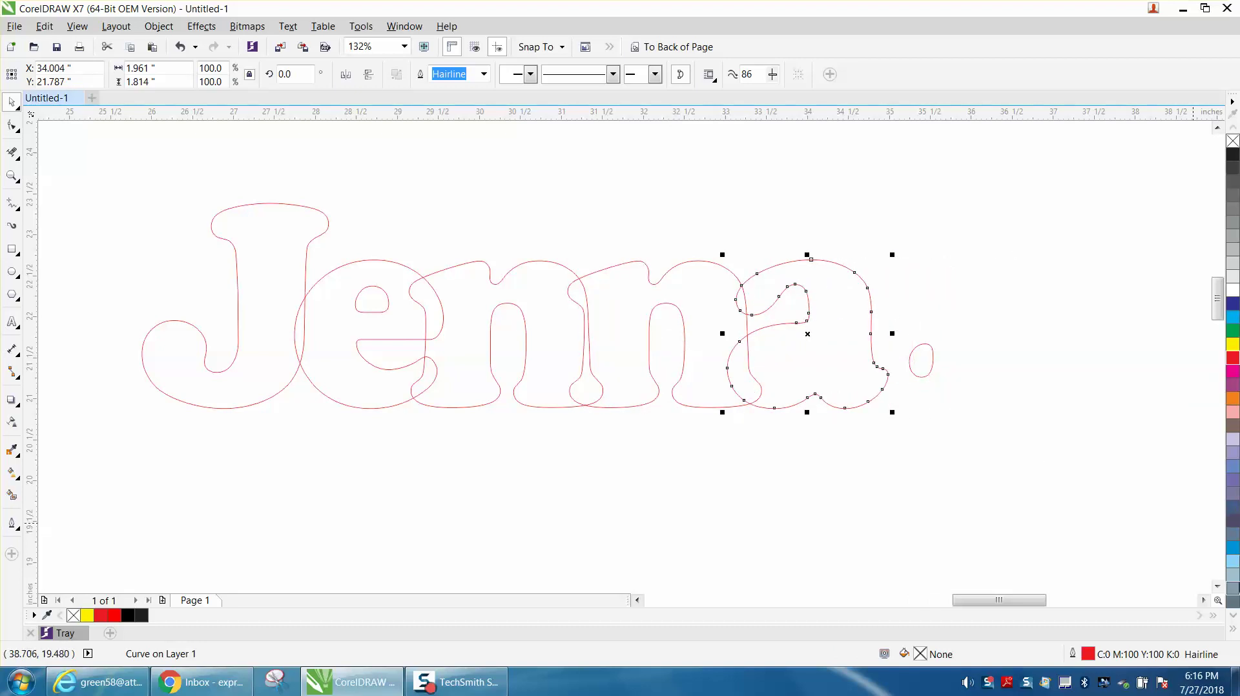
Step: Nudge the small inner oval of the letter a 1.75 inches left, back inside the letter
{"action": "left_click", "coordinate": [925, 374]}
{"action": "key", "text": "Left"}
{"action": "key", "text": "Left"}
{"action": "key", "text": "Left"}
{"action": "key", "text": "Left"}
{"action": "key", "text": "Left"}
{"action": "key", "text": "Left"}
{"action": "key", "text": "Left"}
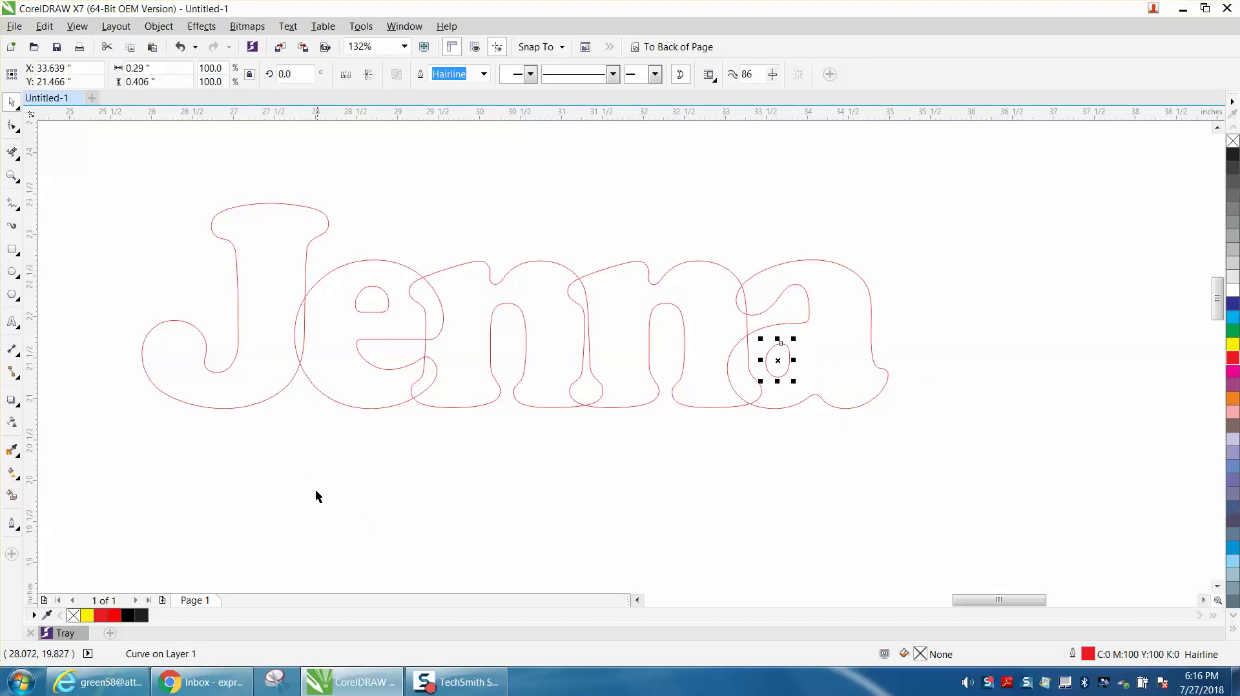
Step: Move the wooden keychain photo to just above the overlapping outlined letters as a reference
{"action": "scroll", "coordinate": [320, 494], "scroll_direction": "down", "scroll_amount": 5}
{"action": "left_click_drag", "start_coordinate": [168, 444], "coordinate": [398, 336]}
{"action": "left_click", "coordinate": [13, 175]}
{"action": "left_click_drag", "start_coordinate": [254, 318], "coordinate": [601, 508]}
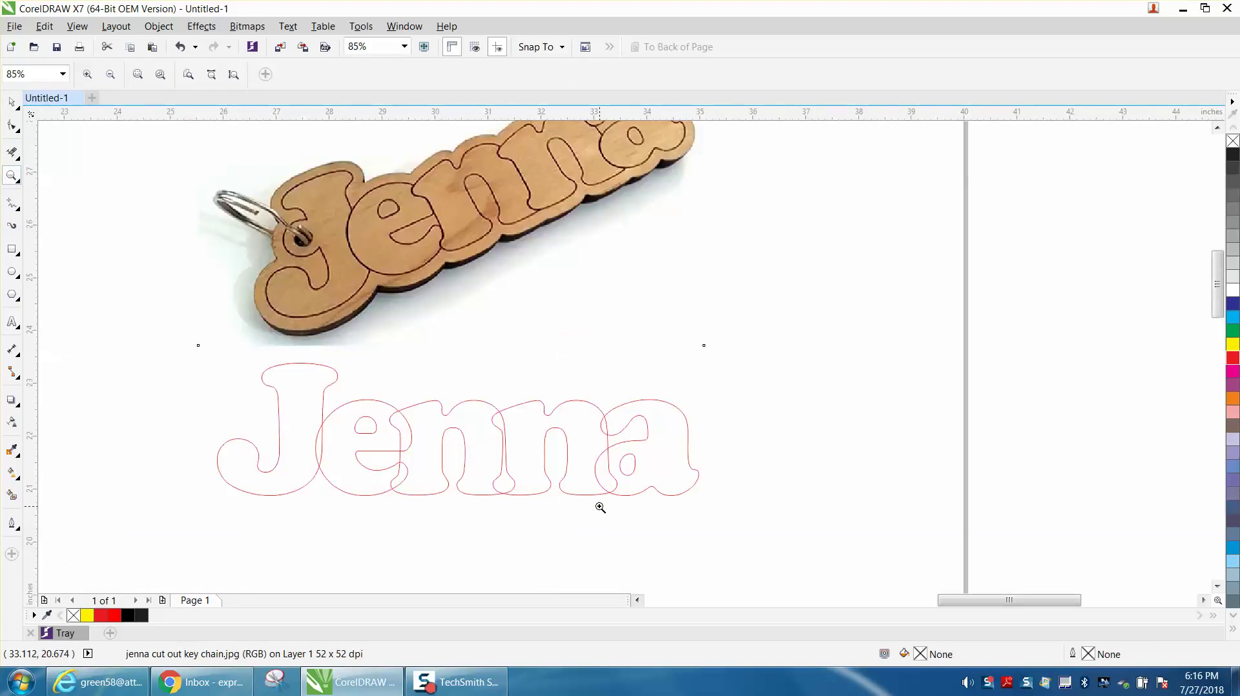
Step: Set the nudge distance to 0.05 inch and nudge the letter J 0.1 inch right, further over the e
{"action": "left_click", "coordinate": [11, 102]}
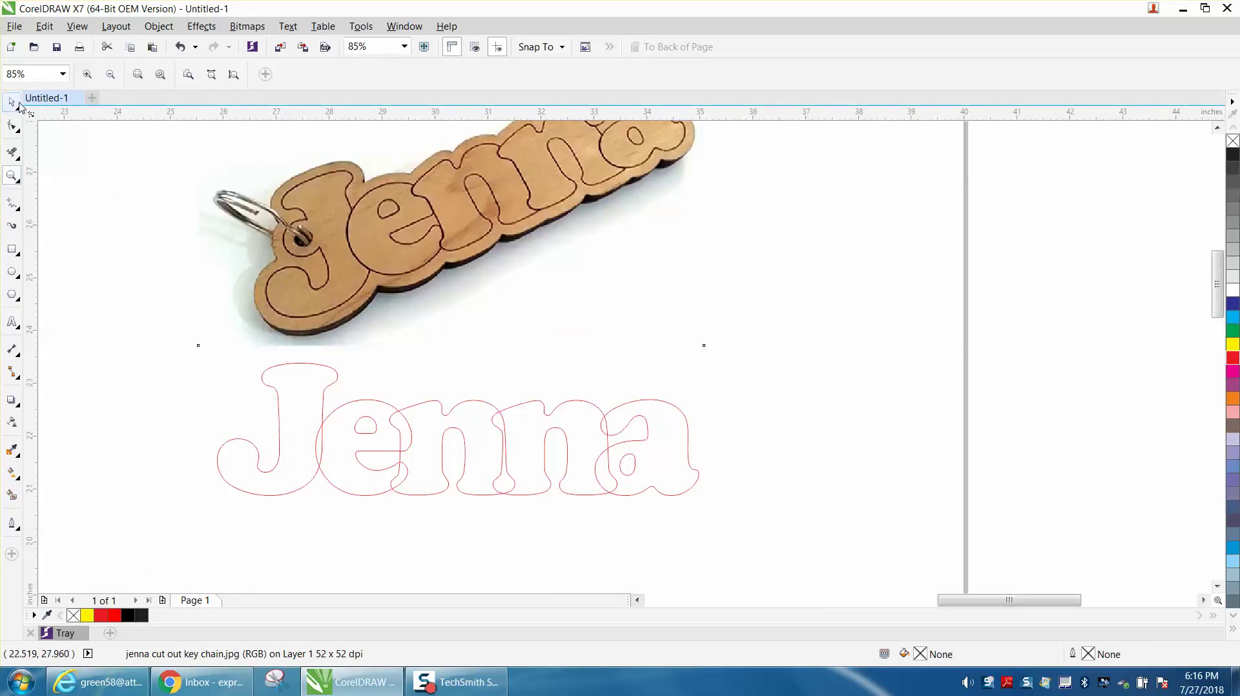
{"action": "left_click", "coordinate": [97, 126]}
{"action": "double_click", "coordinate": [165, 73]}
{"action": "key", "text": "BackSpace"}
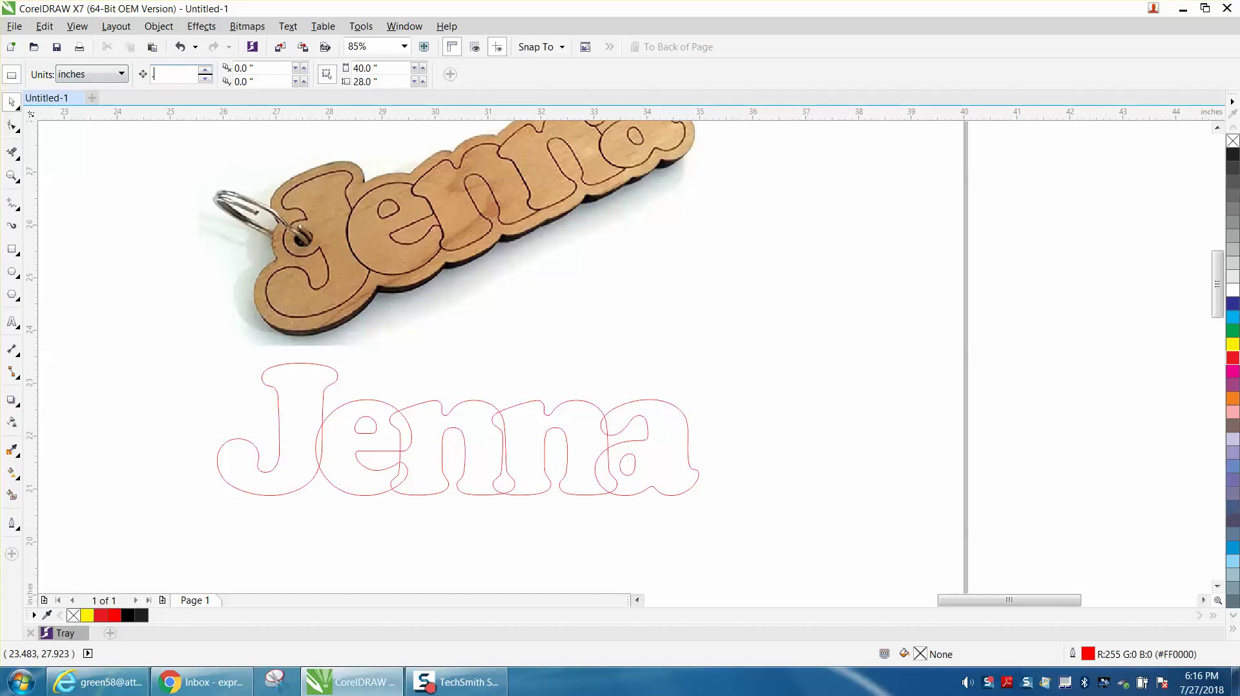
{"action": "left_click", "coordinate": [280, 362]}
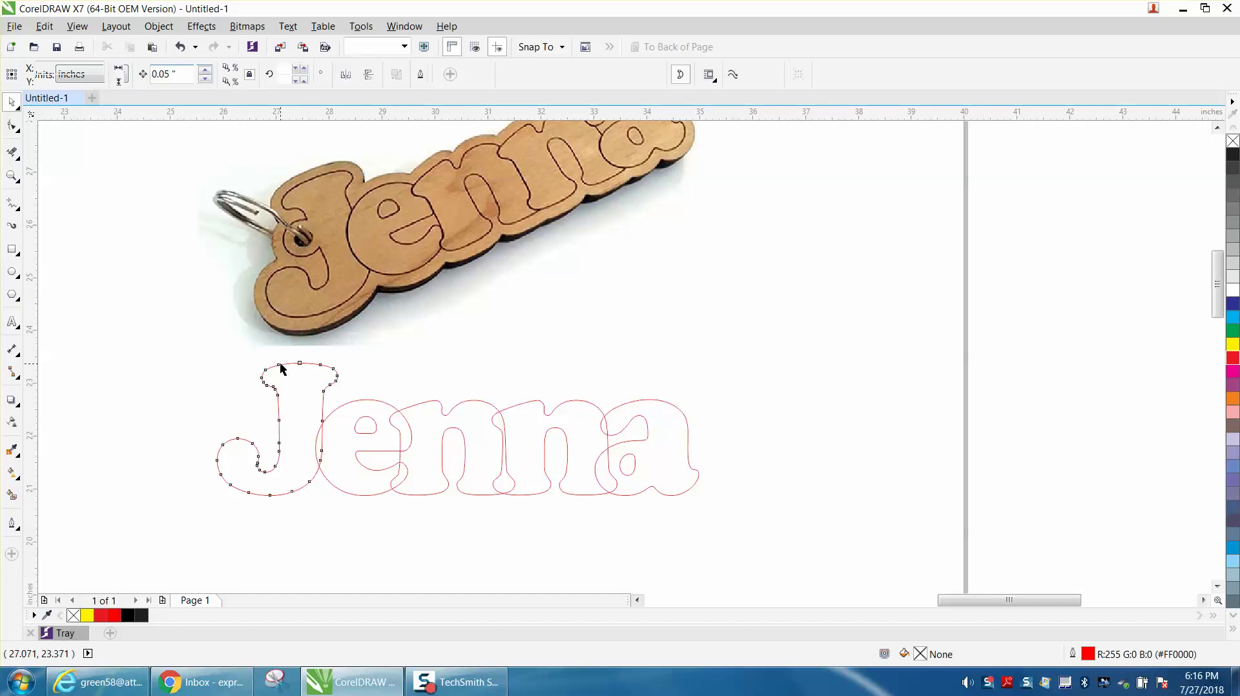
{"action": "key", "text": "Right"}
{"action": "key", "text": "Right"}
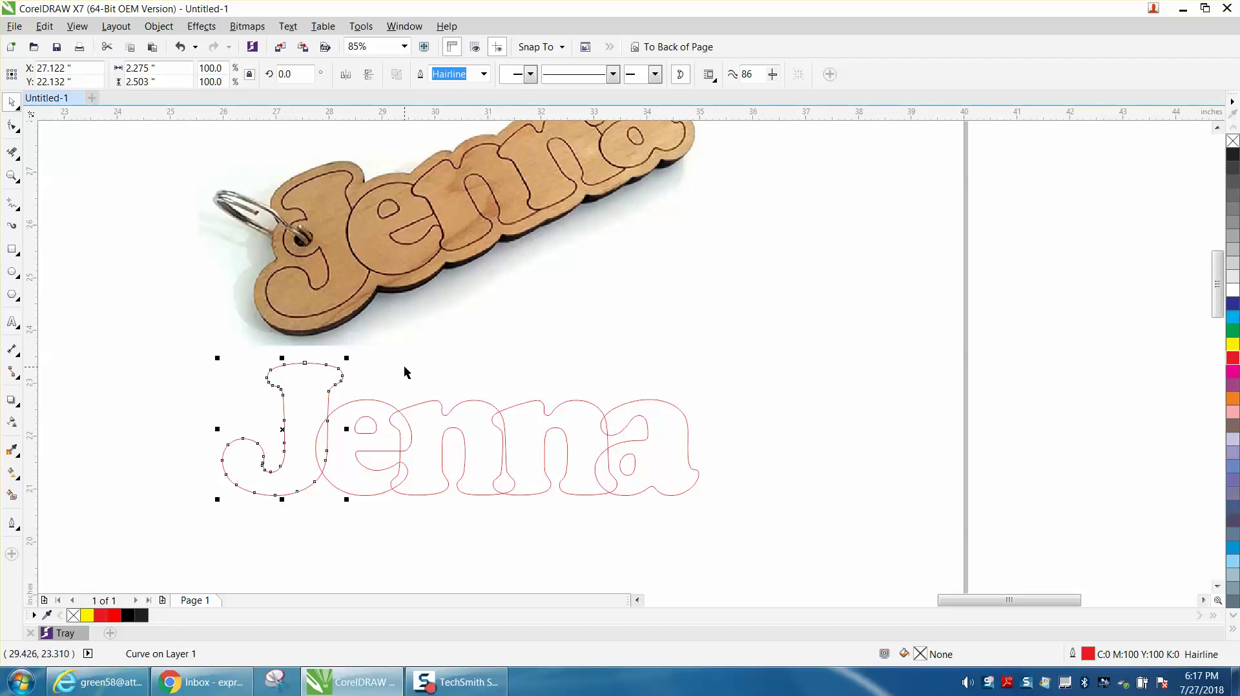
Step: Delete the overlapping outline segments between all neighbouring letters of the name with Virtual Segment Delete
{"action": "left_click", "coordinate": [11, 175]}
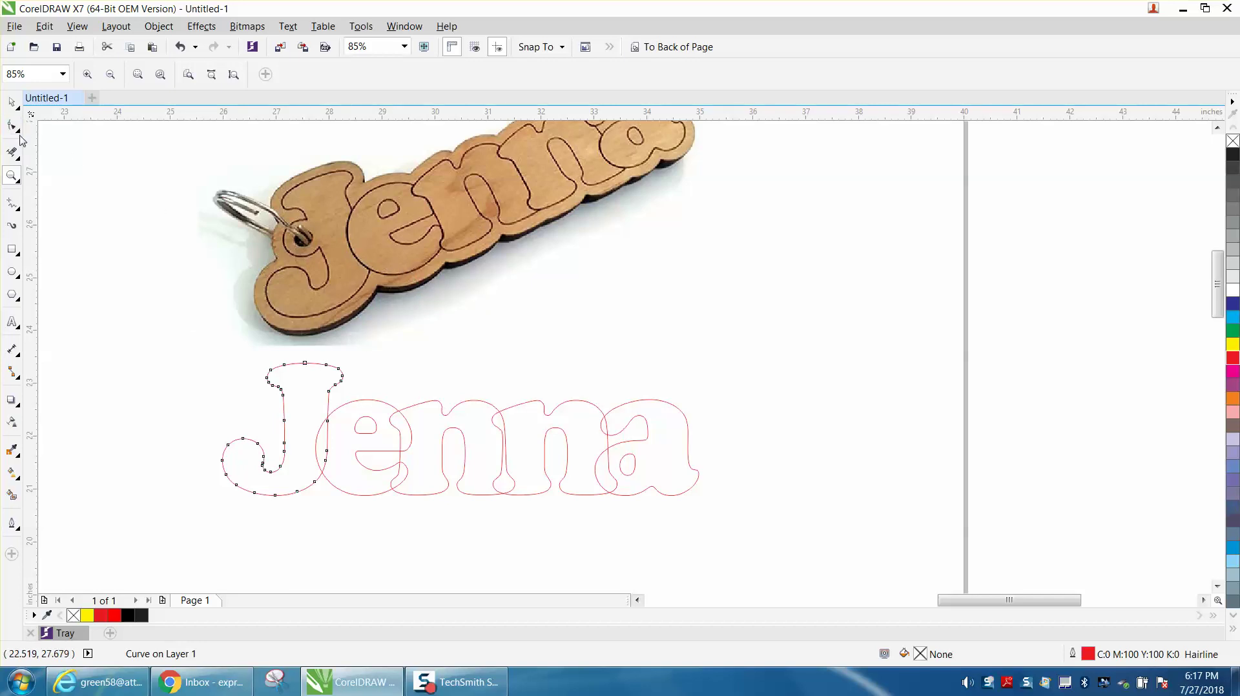
{"action": "left_click", "coordinate": [21, 159]}
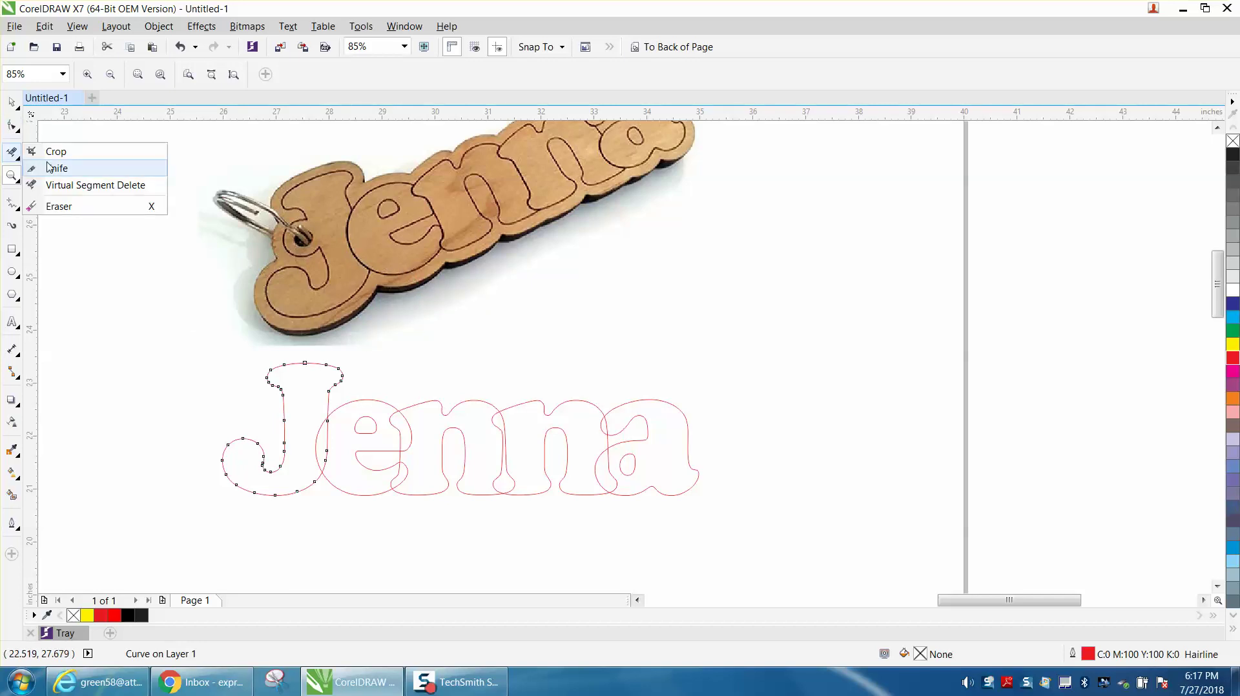
{"action": "left_click", "coordinate": [58, 206]}
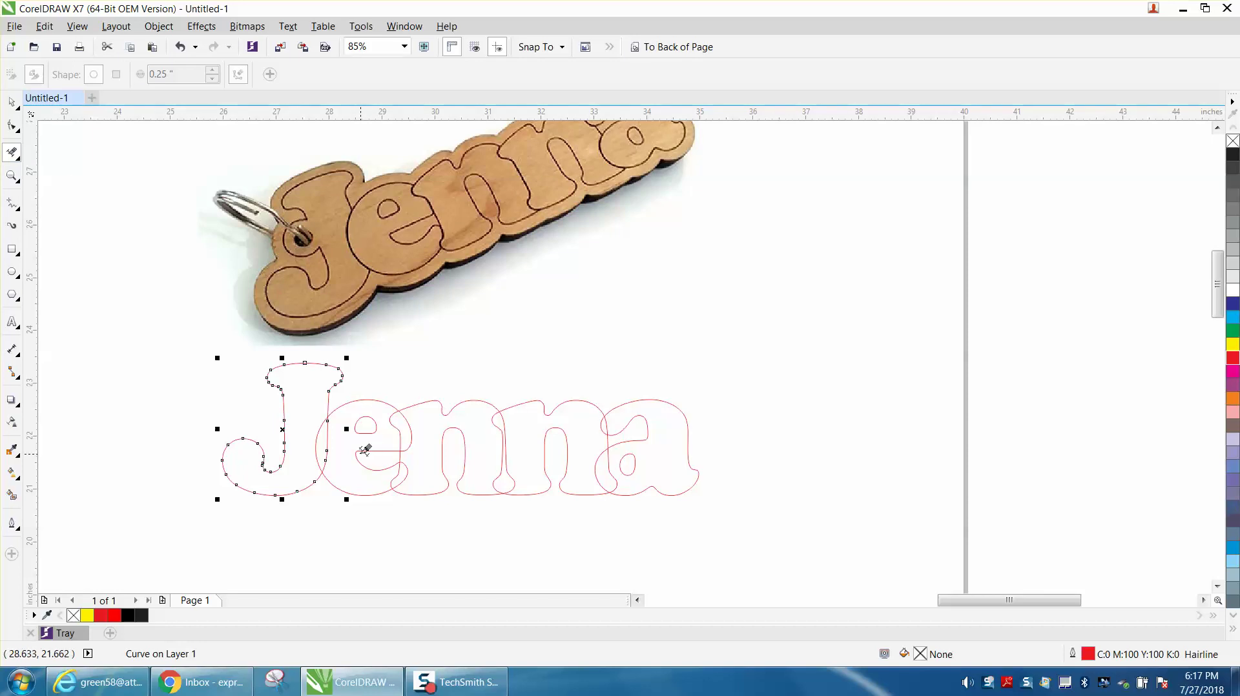
{"action": "left_click_drag", "start_coordinate": [323, 426], "coordinate": [341, 454]}
{"action": "mouse_move", "coordinate": [456, 492]}
{"action": "left_mouse_down"}
{"action": "mouse_move", "coordinate": [521, 432]}
{"action": "mouse_move", "coordinate": [502, 415]}
{"action": "mouse_move", "coordinate": [530, 428]}
{"action": "left_mouse_up"}
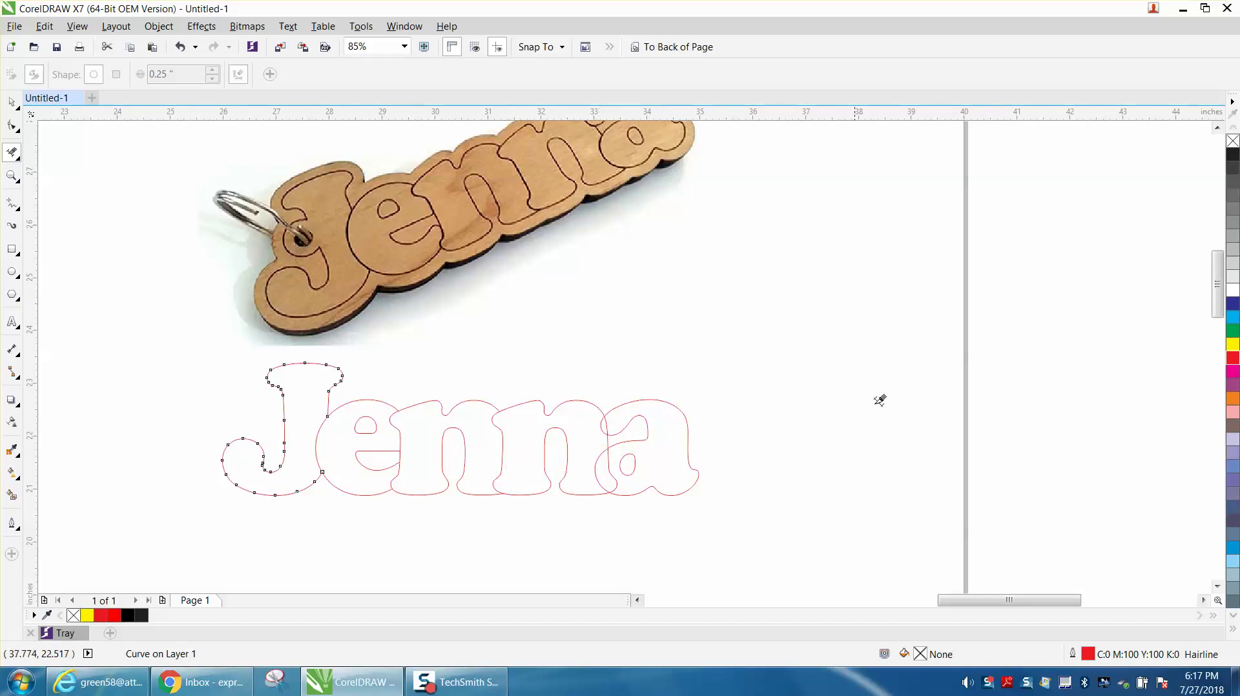
{"action": "left_click_drag", "start_coordinate": [1217, 308], "coordinate": [1216, 303]}
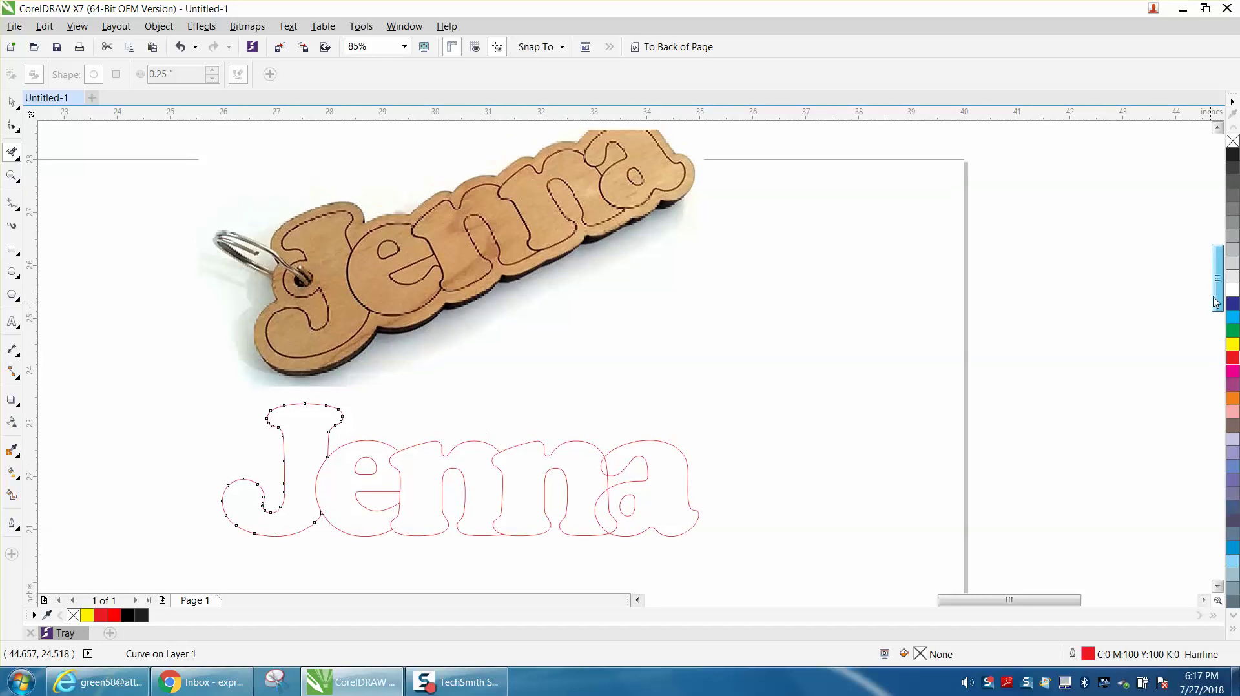
{"action": "left_click_drag", "start_coordinate": [607, 460], "coordinate": [611, 533]}
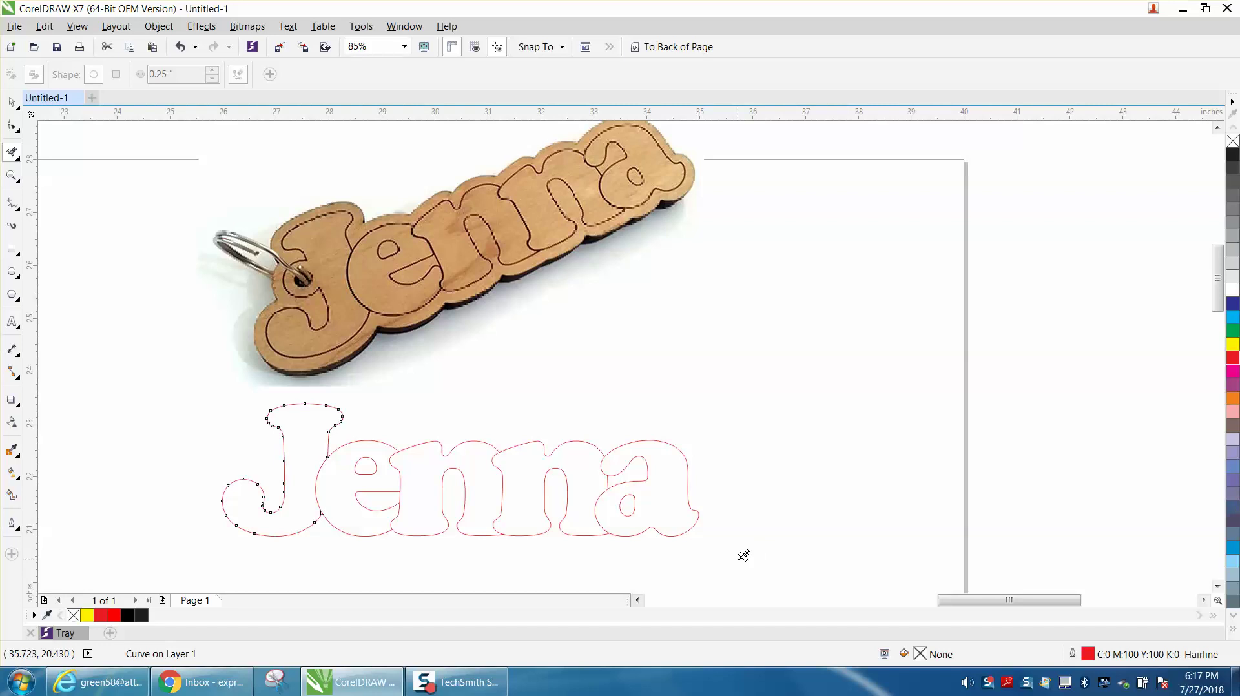
Step: Draw a circle about 0.5 inch in diameter centred on the left edge of the J's stem
{"action": "left_click", "coordinate": [11, 101]}
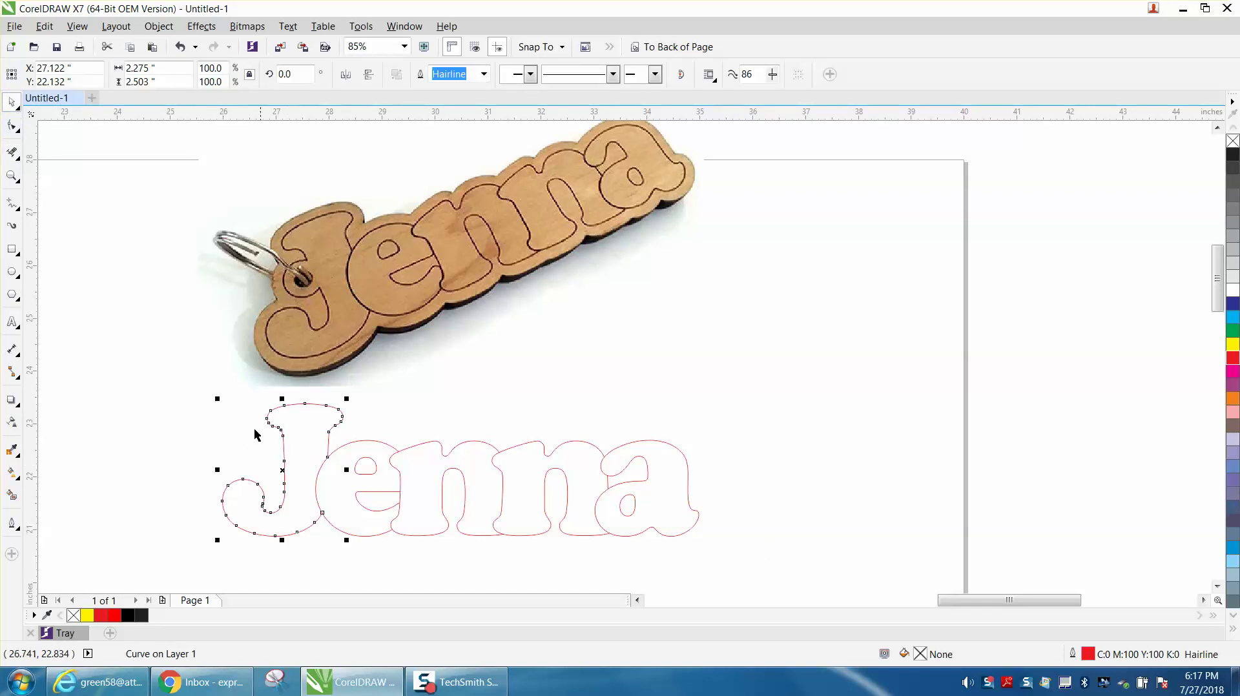
{"action": "scroll", "coordinate": [198, 407], "scroll_direction": "down", "scroll_amount": 3}
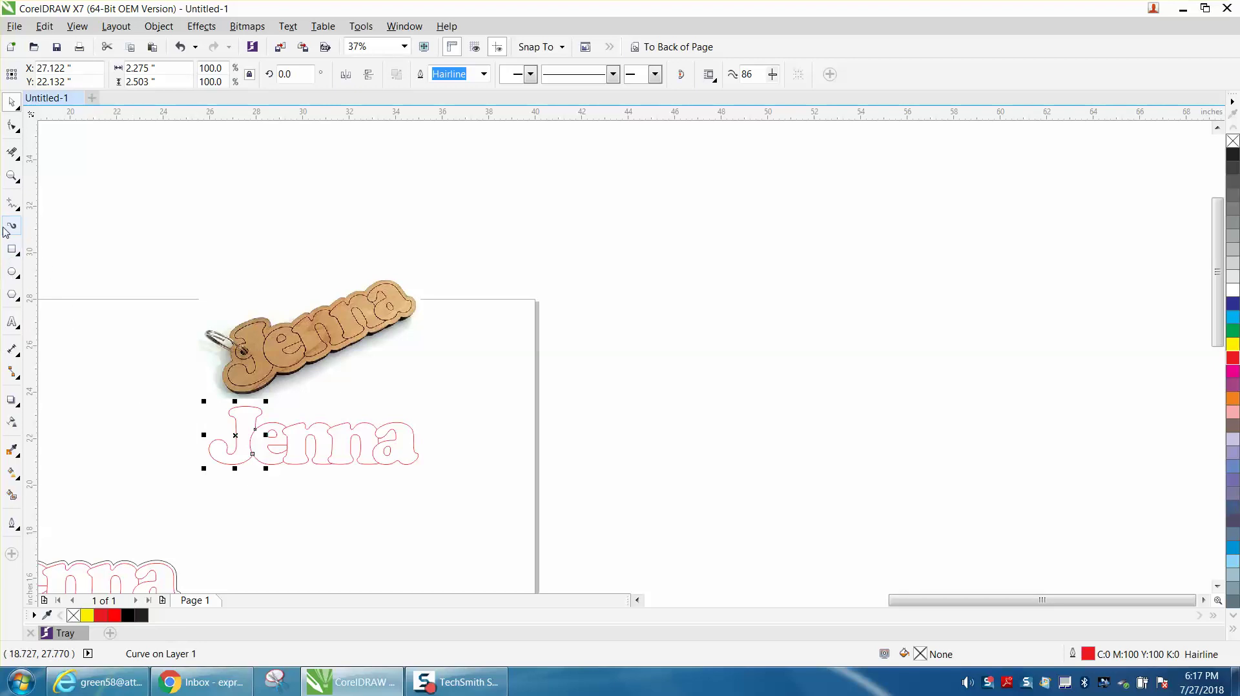
{"action": "left_click", "coordinate": [12, 176]}
{"action": "left_click_drag", "start_coordinate": [161, 388], "coordinate": [541, 499]}
{"action": "left_click", "coordinate": [11, 273]}
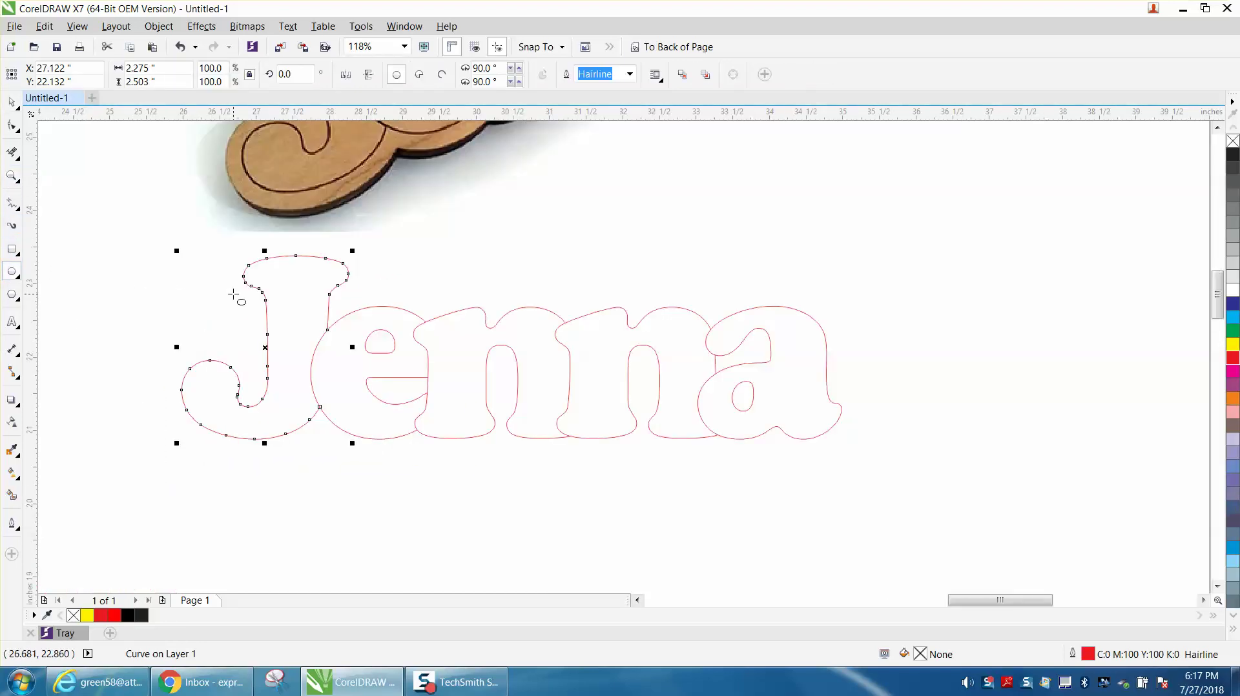
{"action": "left_click_drag", "start_coordinate": [236, 299], "coordinate": [269, 335]}
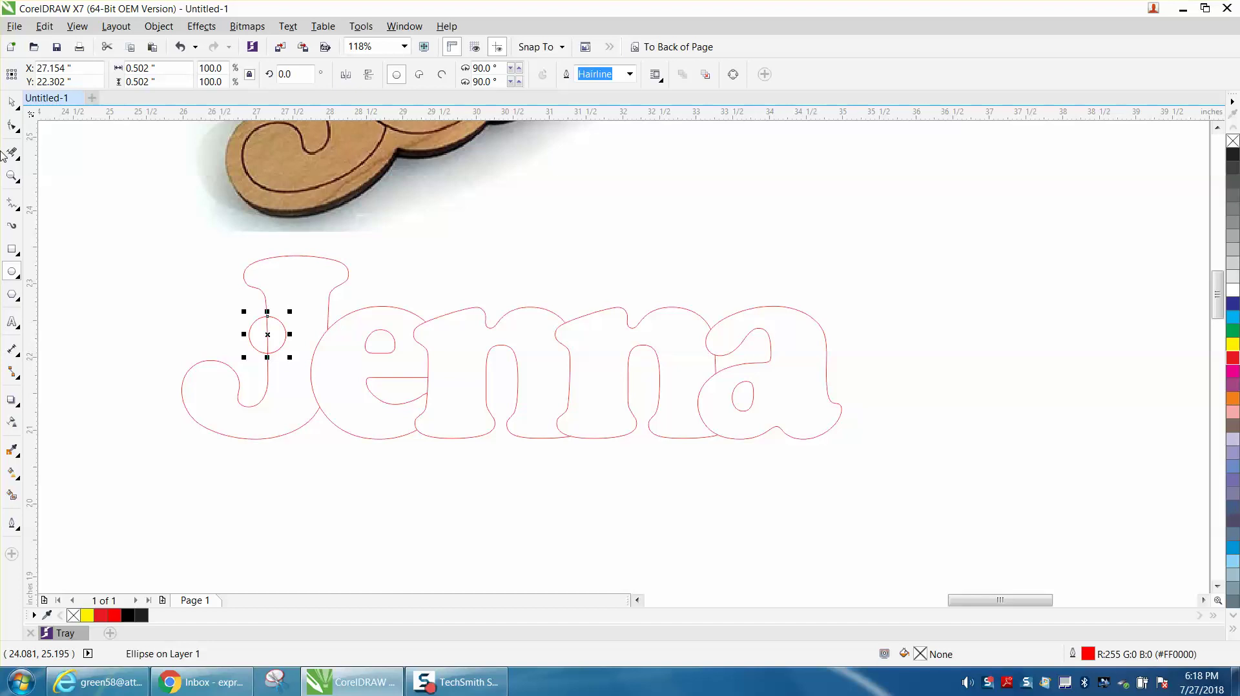
Step: Shrink the circle to about 0.41 inch and add a concentric copy enlarged to about 0.745 inch
{"action": "left_click", "coordinate": [11, 103]}
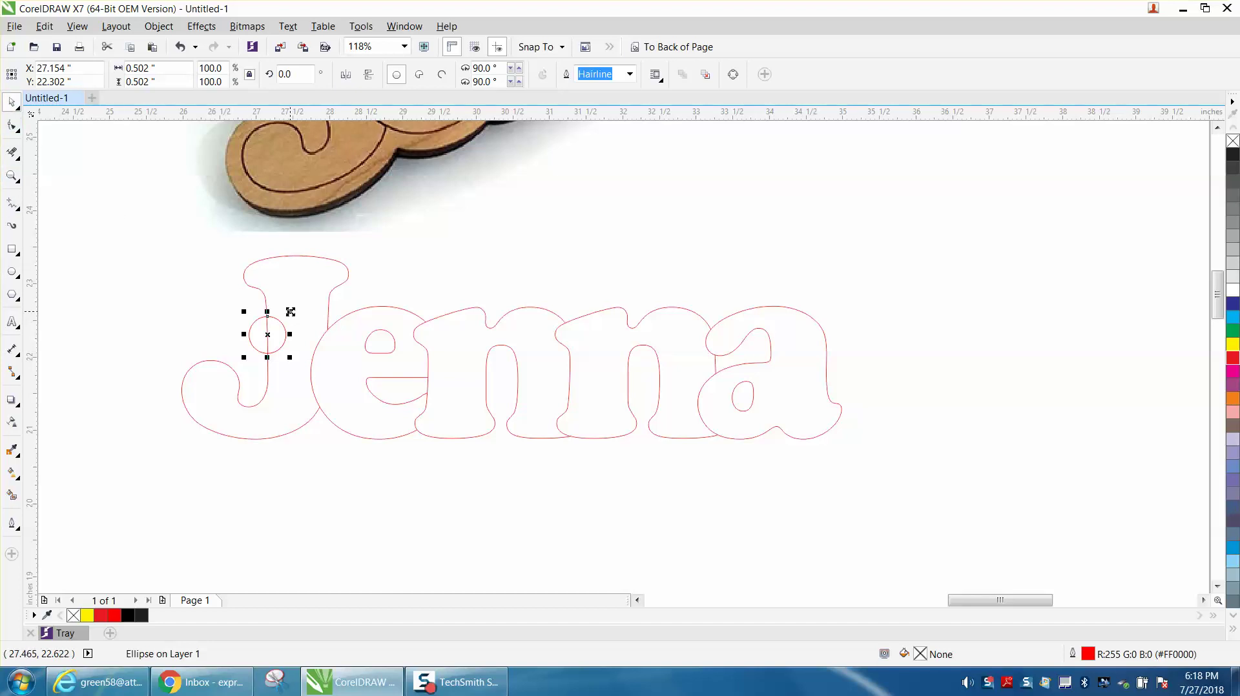
{"action": "left_click_drag", "start_coordinate": [291, 313], "coordinate": [288, 316]}
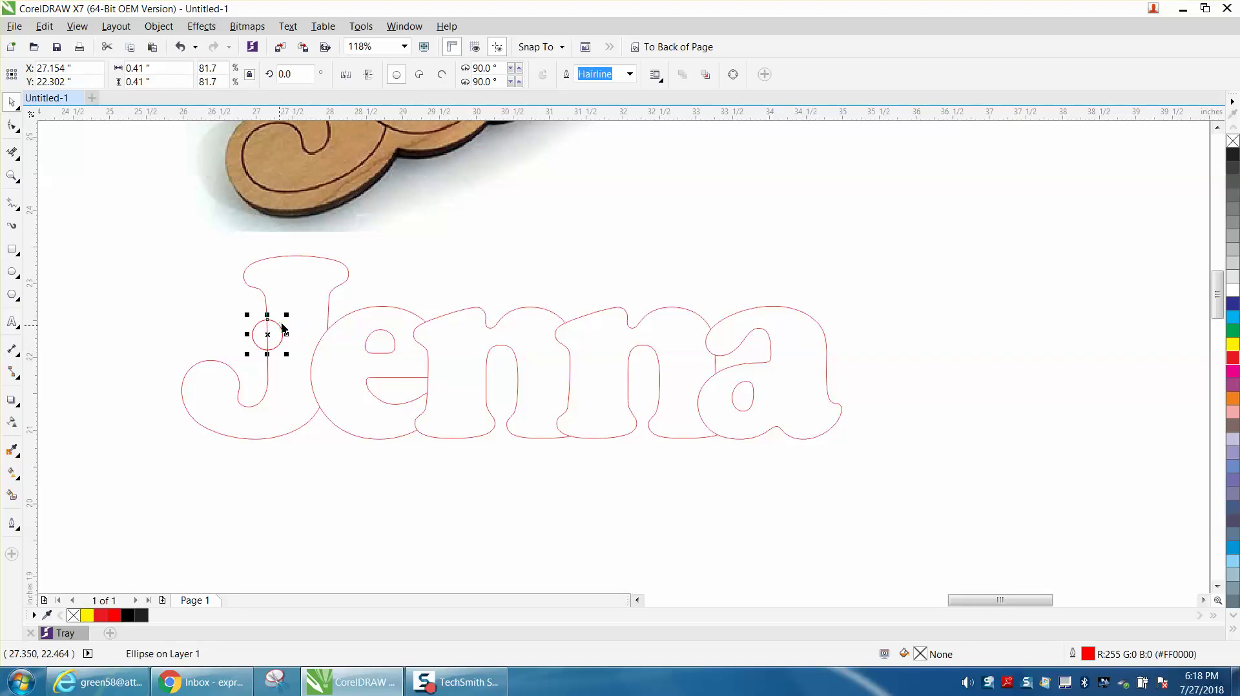
{"action": "mouse_move", "coordinate": [287, 316]}
{"action": "left_mouse_down"}
{"action": "mouse_move", "coordinate": [305, 304]}
{"action": "mouse_move", "coordinate": [305, 321]}
{"action": "left_mouse_up"}
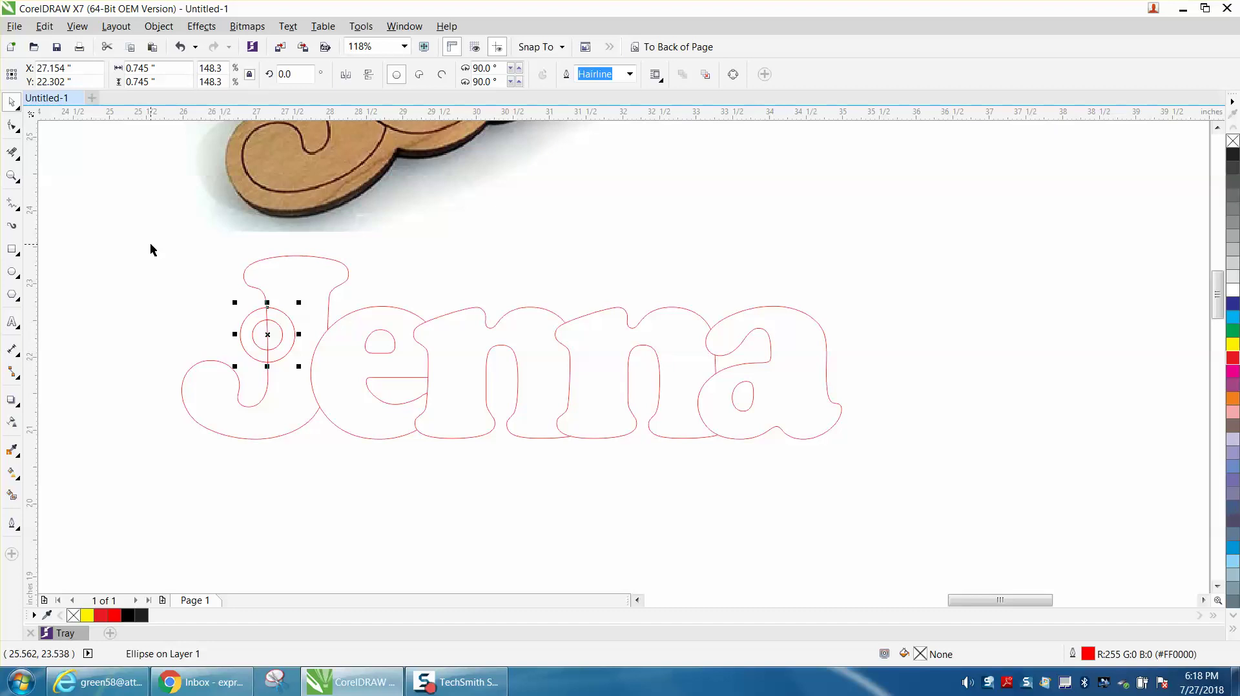
Step: Try to weld all the letter outlines, inner shapes and both circles together, and undo the weld
{"action": "left_click_drag", "start_coordinate": [150, 246], "coordinate": [931, 497]}
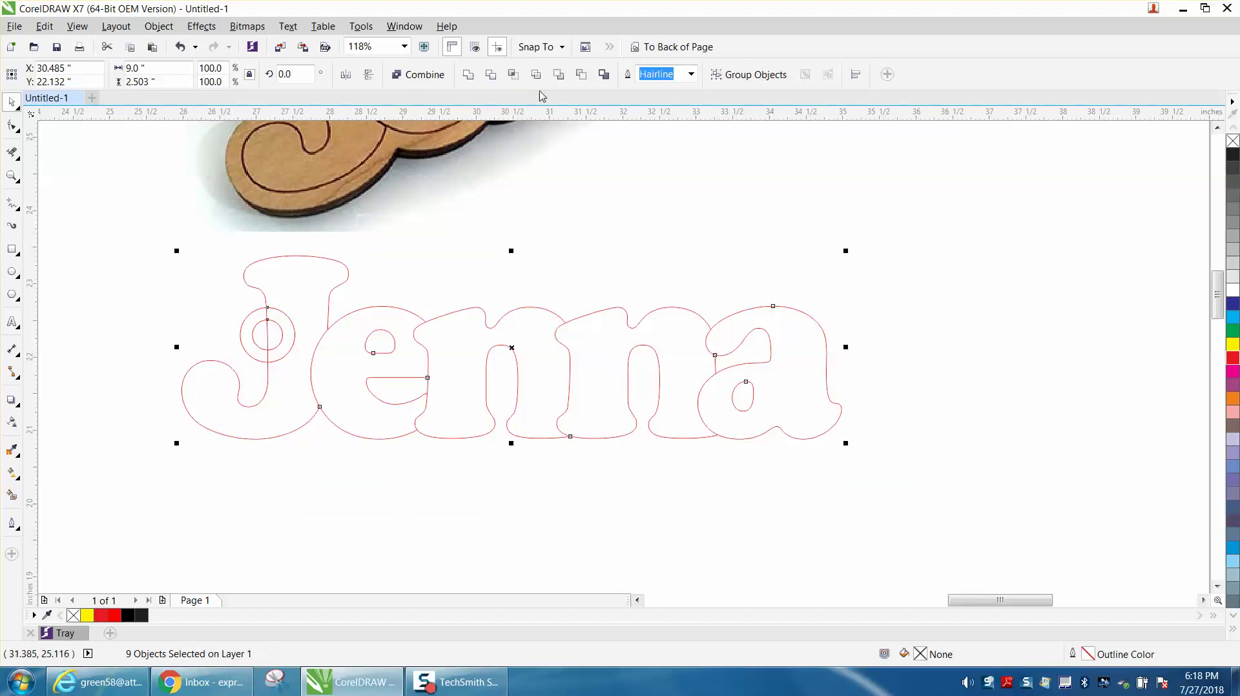
{"action": "left_click", "coordinate": [463, 75]}
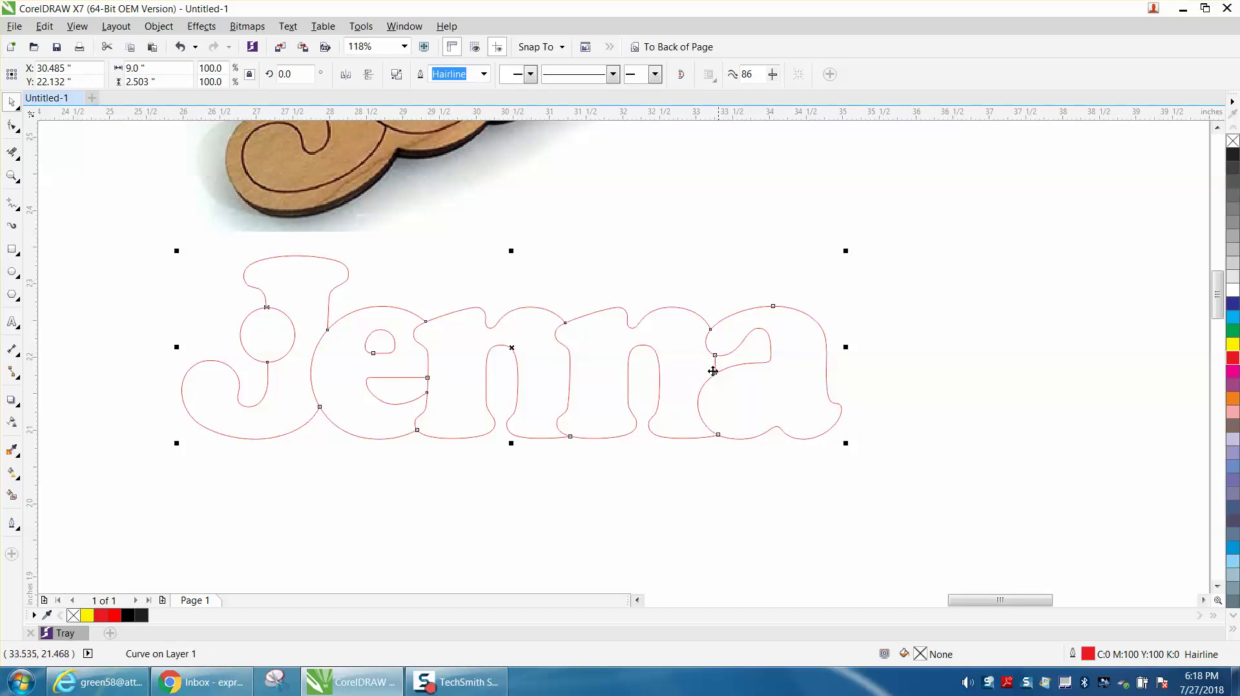
{"action": "left_click", "coordinate": [184, 51]}
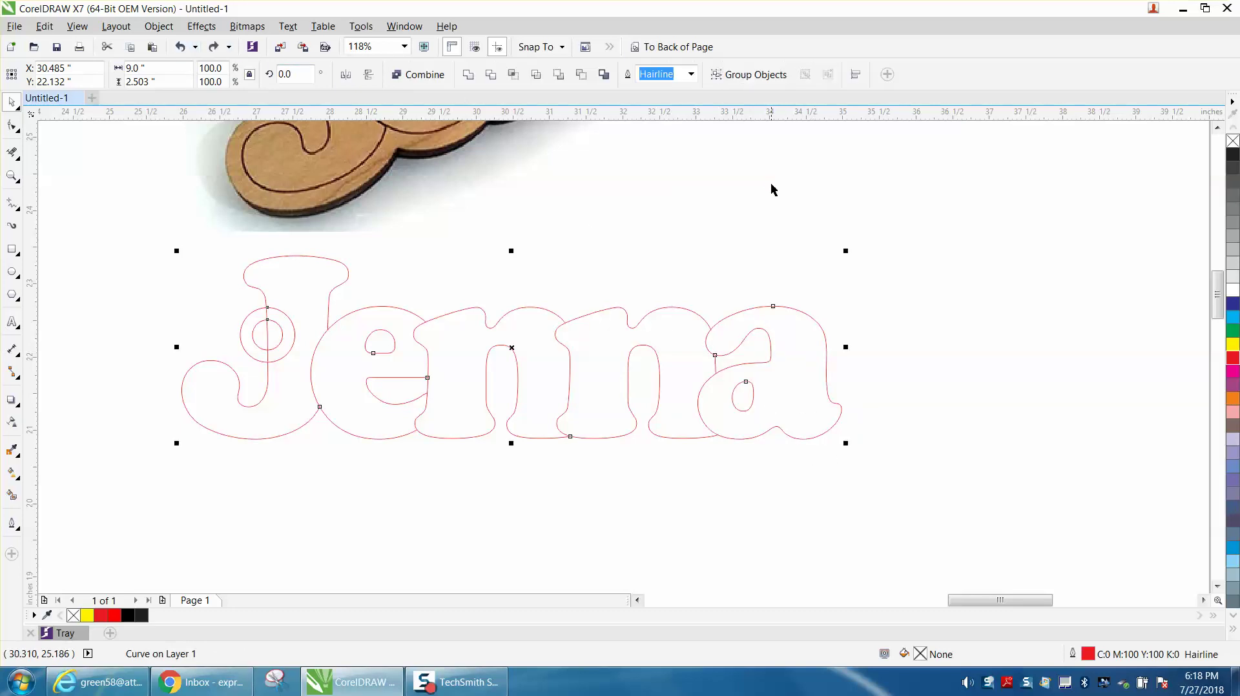
Step: Set the nudge distance to 2 inches and nudge the a's small inner oval down out of the letter
{"action": "left_click", "coordinate": [743, 183]}
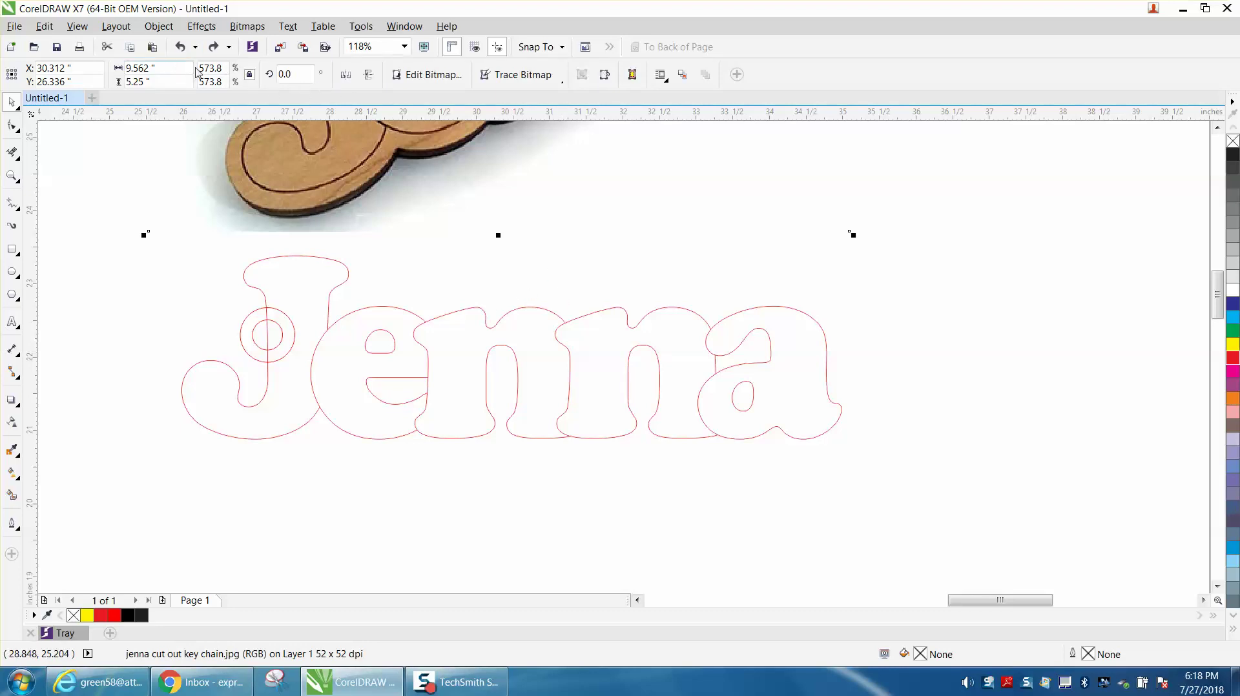
{"action": "left_click", "coordinate": [164, 131]}
{"action": "left_click", "coordinate": [82, 157]}
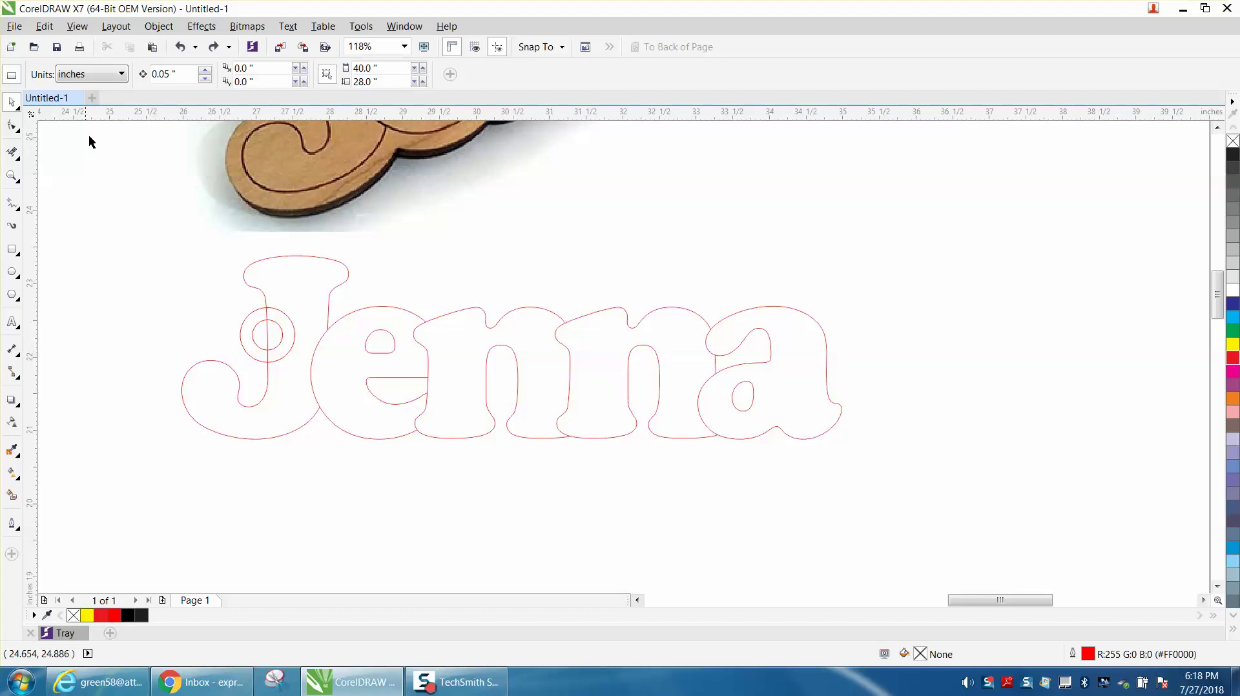
{"action": "left_click", "coordinate": [131, 74]}
{"action": "type", "text": "2"}
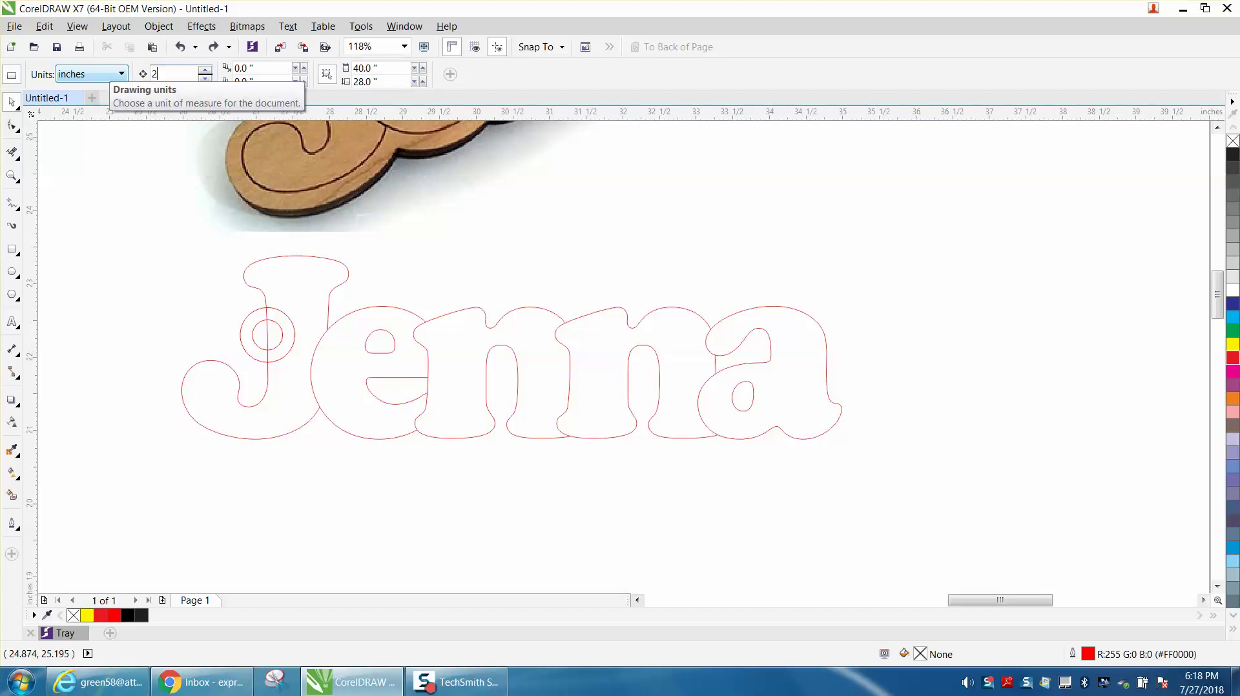
{"action": "left_click", "coordinate": [750, 397]}
{"action": "key", "text": "Down"}
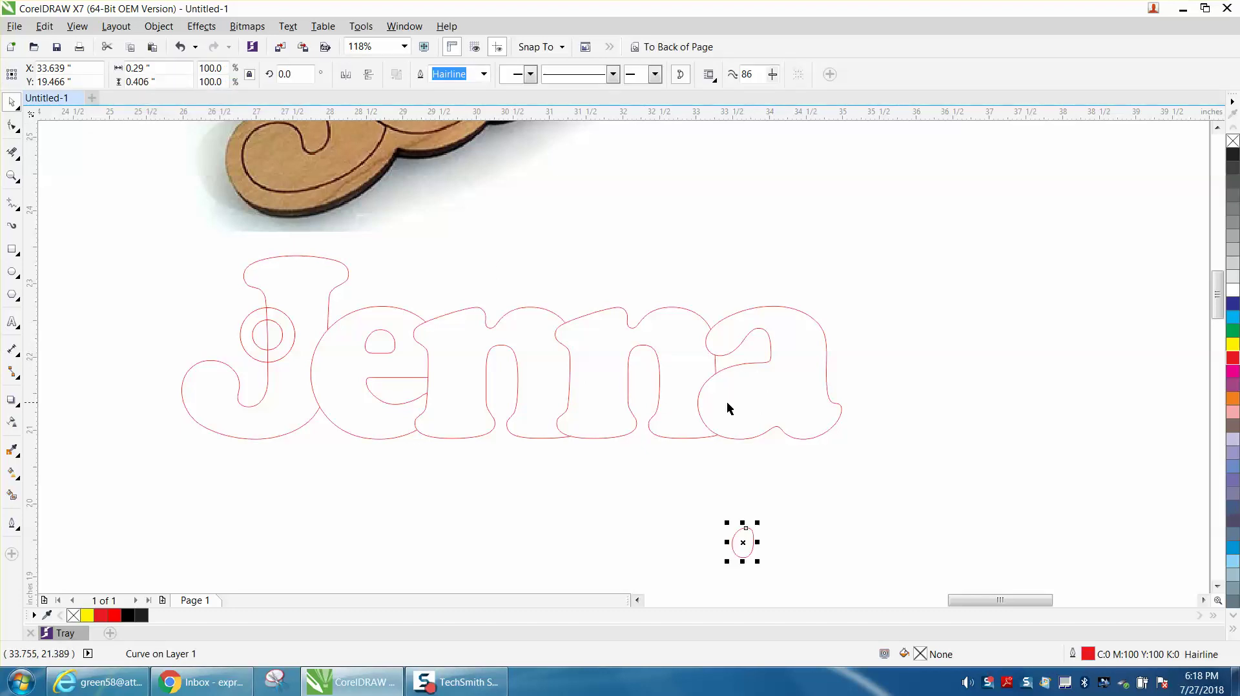
Step: Nudge the e's upper inner shape and the small circle on the J 2 inches down, below the name
{"action": "left_click", "coordinate": [384, 344]}
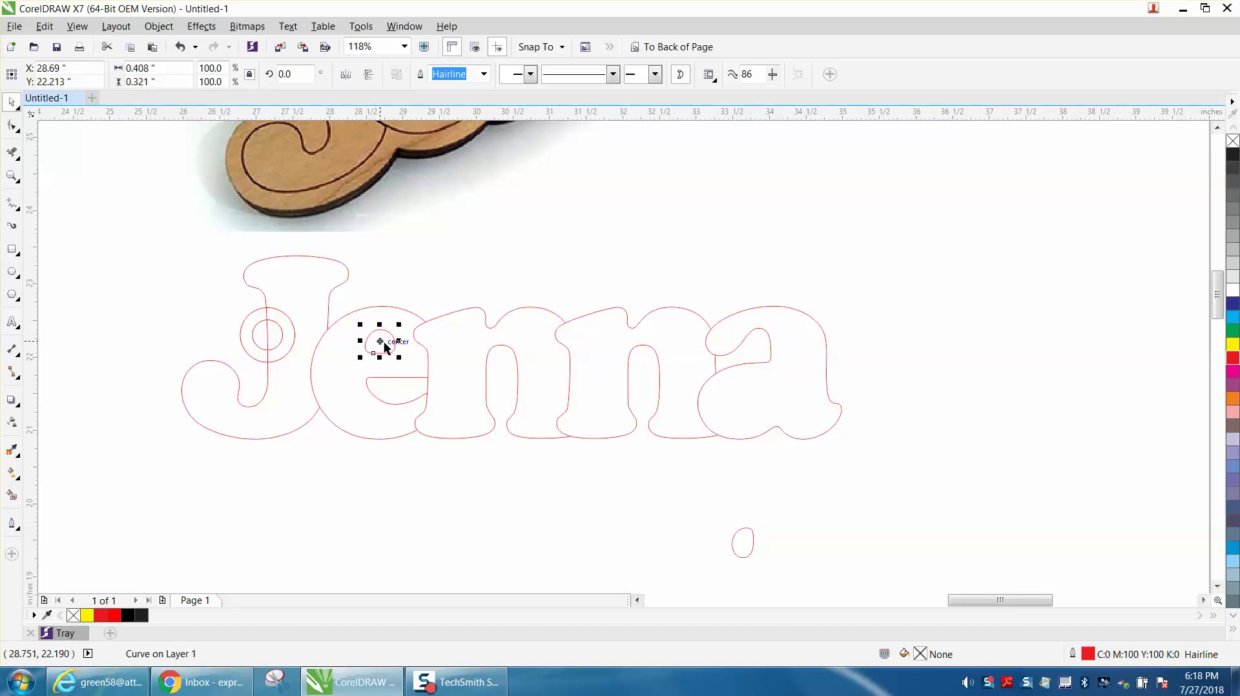
{"action": "key", "text": "Down"}
{"action": "left_click", "coordinate": [281, 338]}
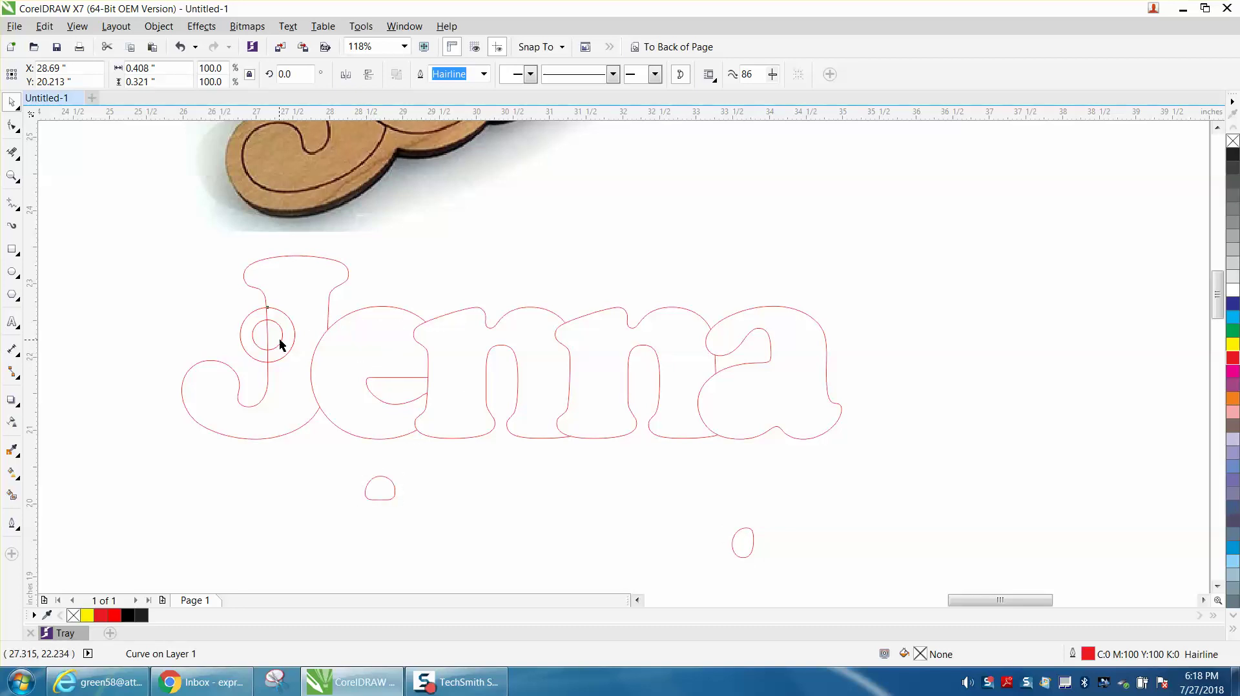
{"action": "left_click", "coordinate": [284, 341]}
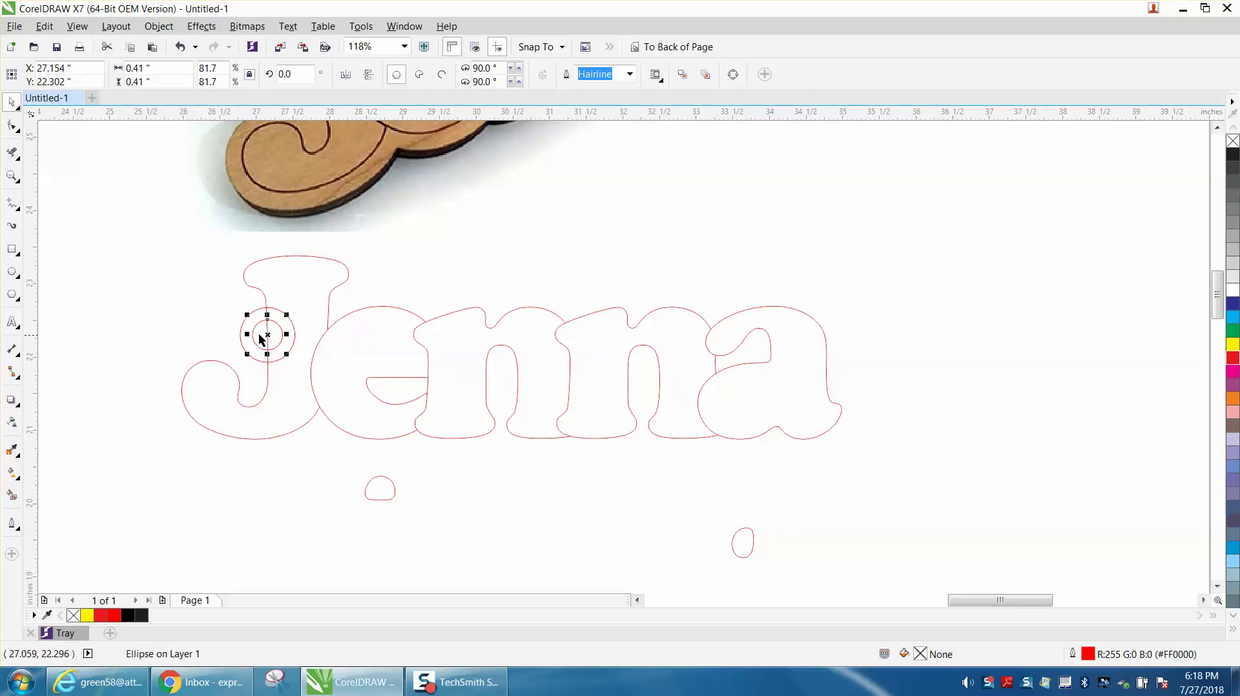
{"action": "key", "text": "Down"}
Step: Weld the letter outlines and the larger circle on the J into one curve
{"action": "left_click_drag", "start_coordinate": [151, 235], "coordinate": [866, 470]}
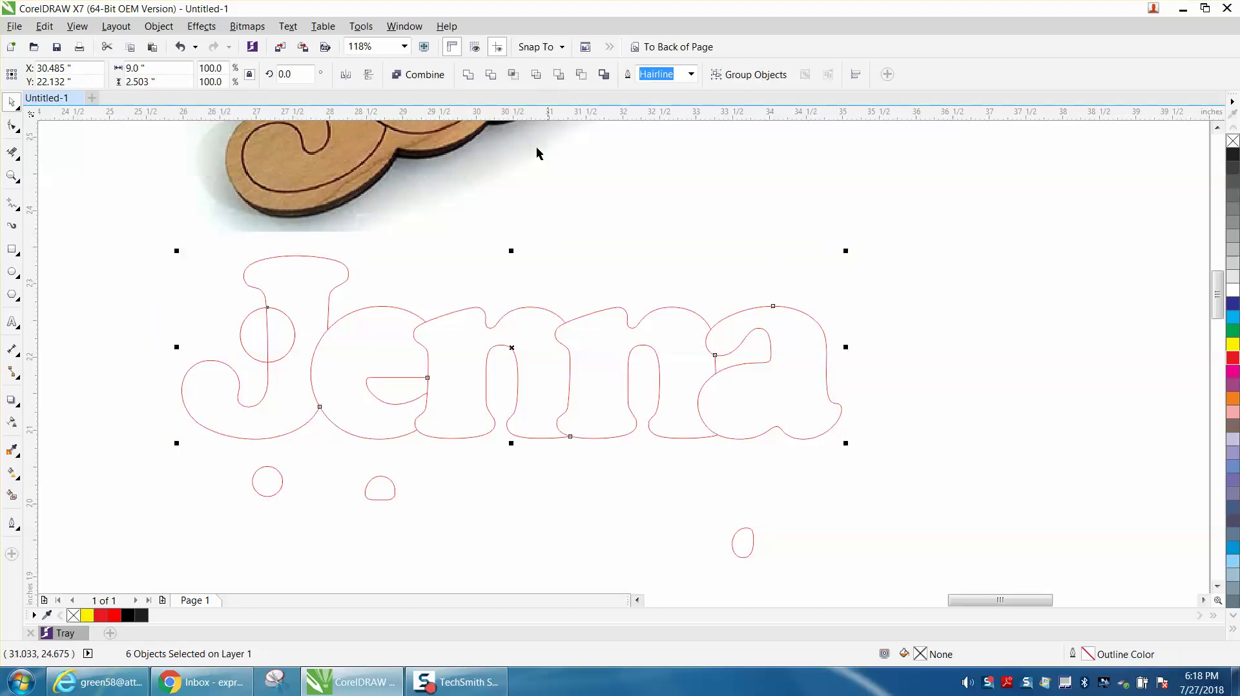
{"action": "key", "text": "ctrl+l"}
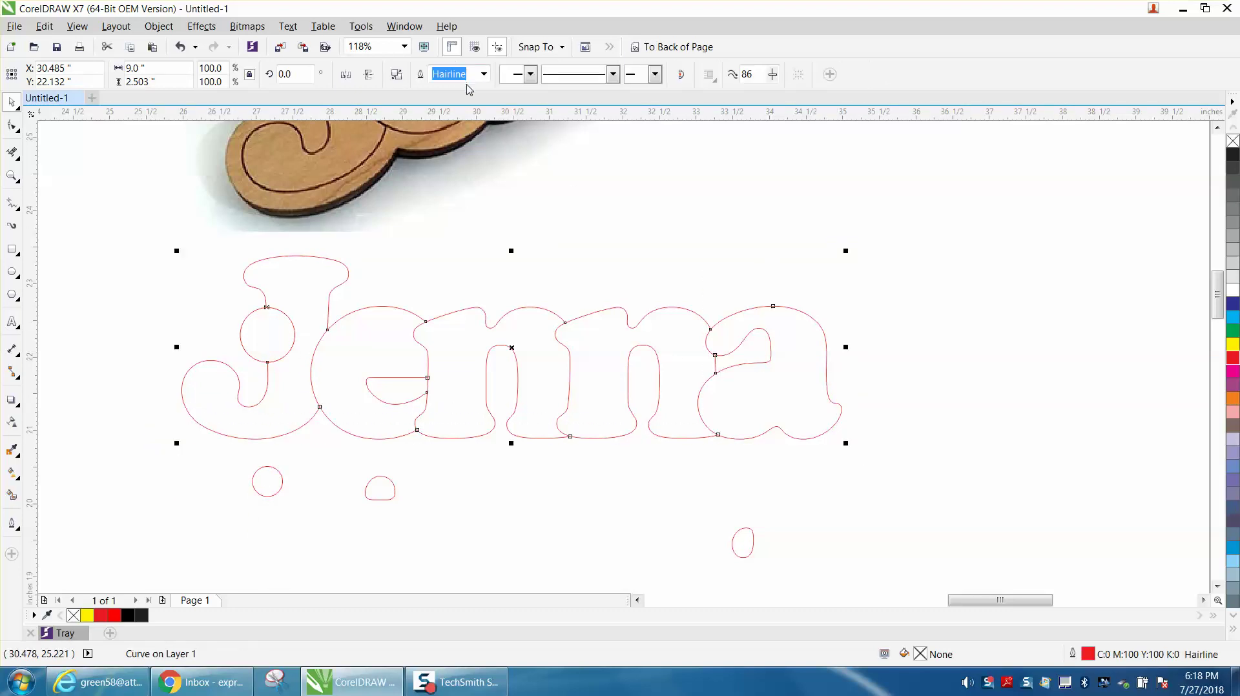
Step: Nudge the small circle and the inner shapes of the e and a 2 inches up, back into their letters
{"action": "left_click", "coordinate": [282, 482]}
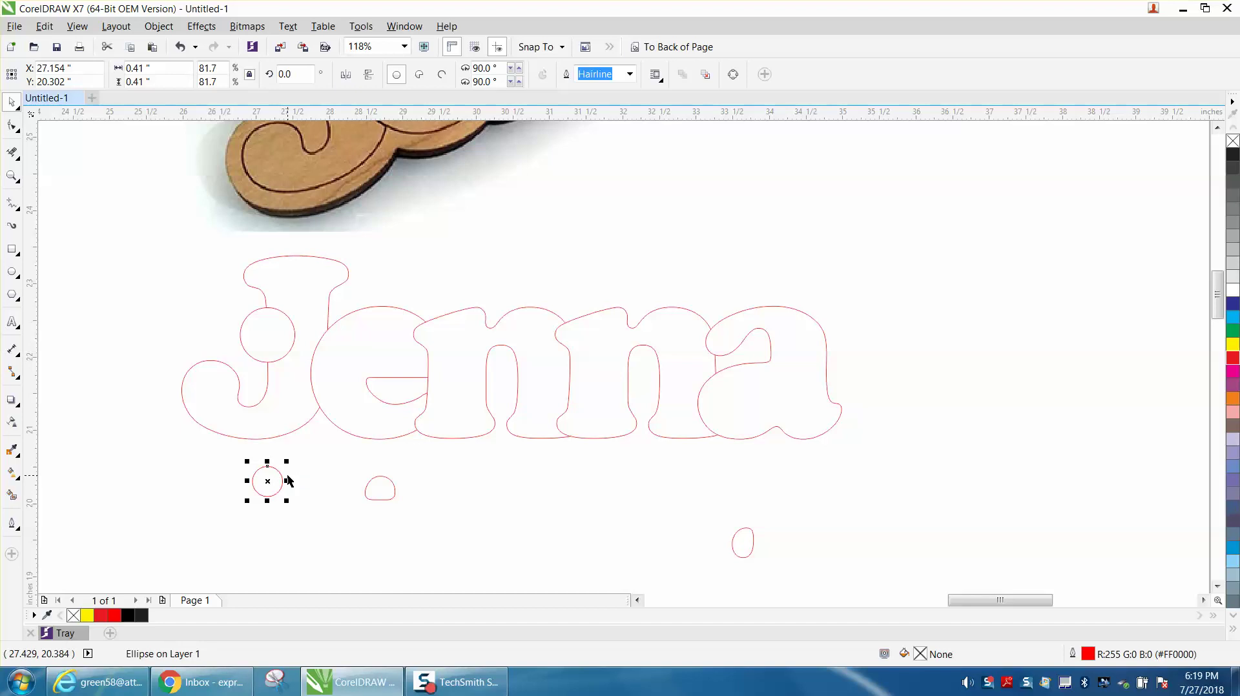
{"action": "key", "text": "Up"}
{"action": "key", "text": "Up"}
{"action": "left_click_drag", "start_coordinate": [355, 470], "coordinate": [801, 588]}
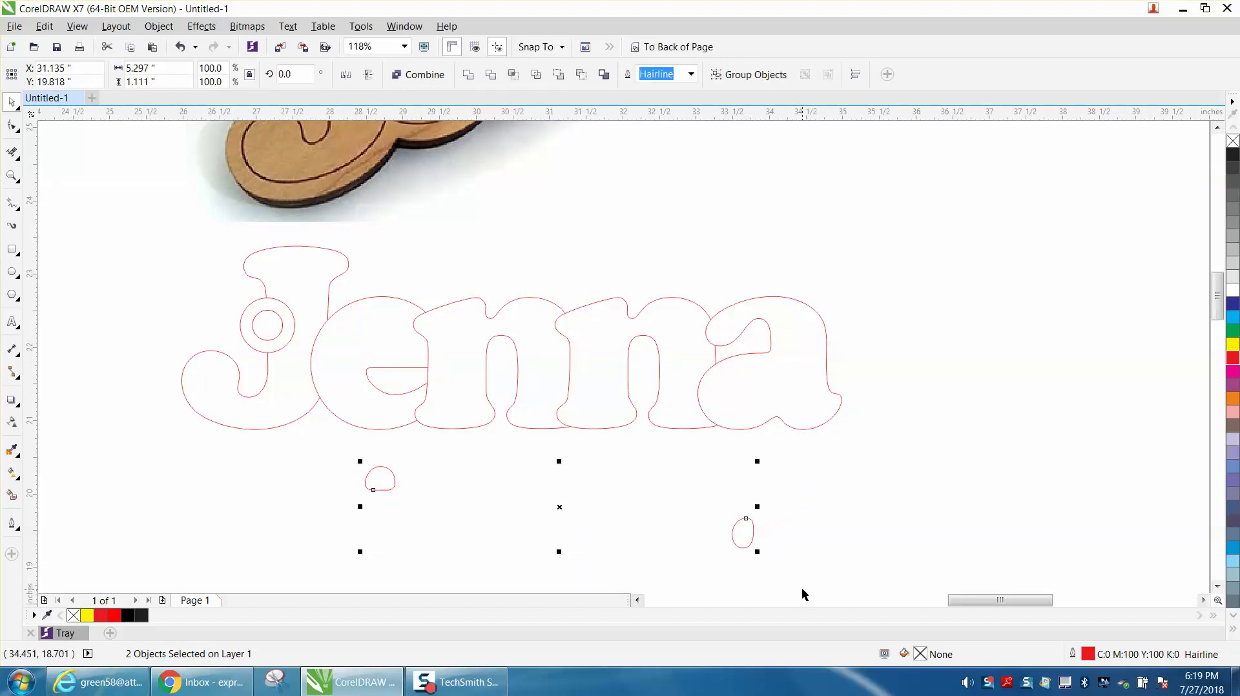
{"action": "key", "text": "Up"}
{"action": "key", "text": "Up"}
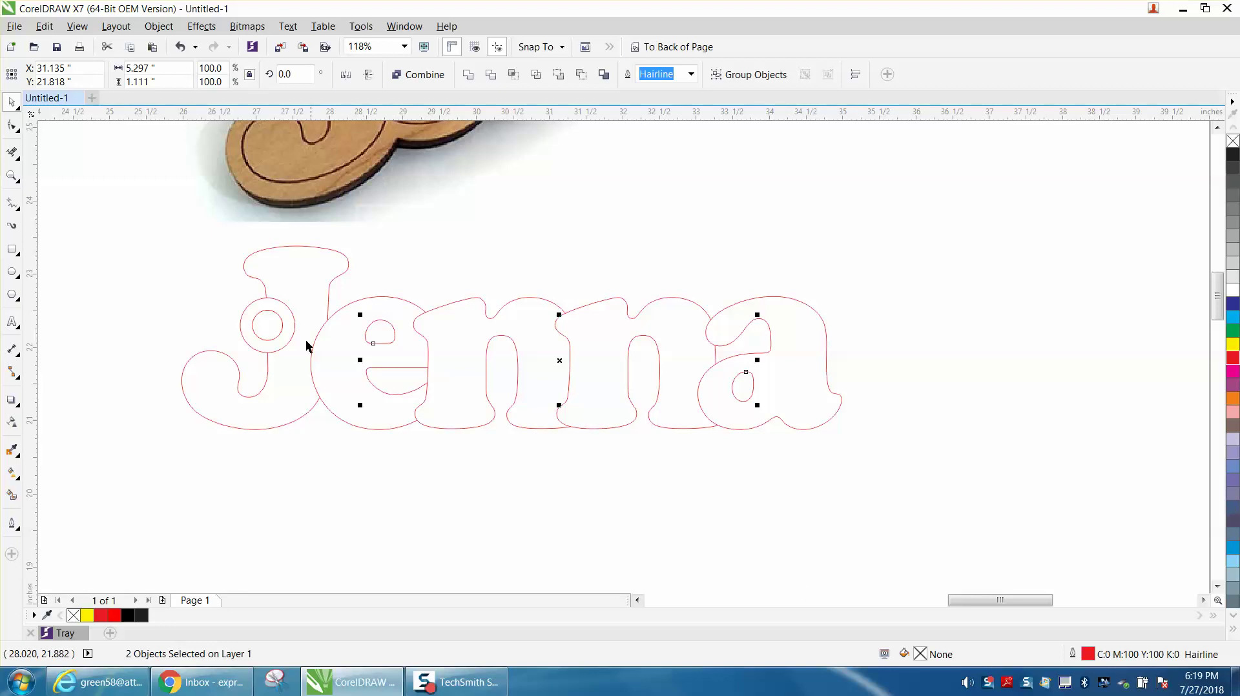
Step: Delete the part of the larger circle that lies inside the J with Virtual Segment Delete
{"action": "scroll", "coordinate": [111, 237], "scroll_direction": "down", "scroll_amount": 2}
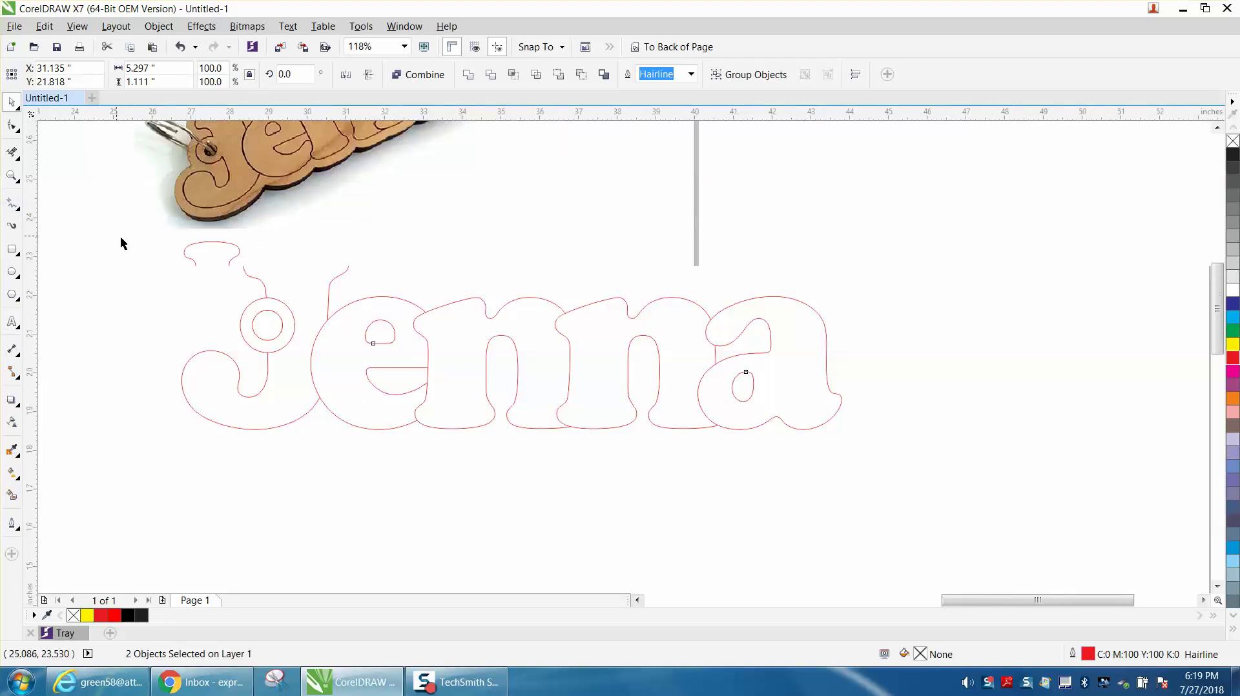
{"action": "left_click", "coordinate": [12, 153]}
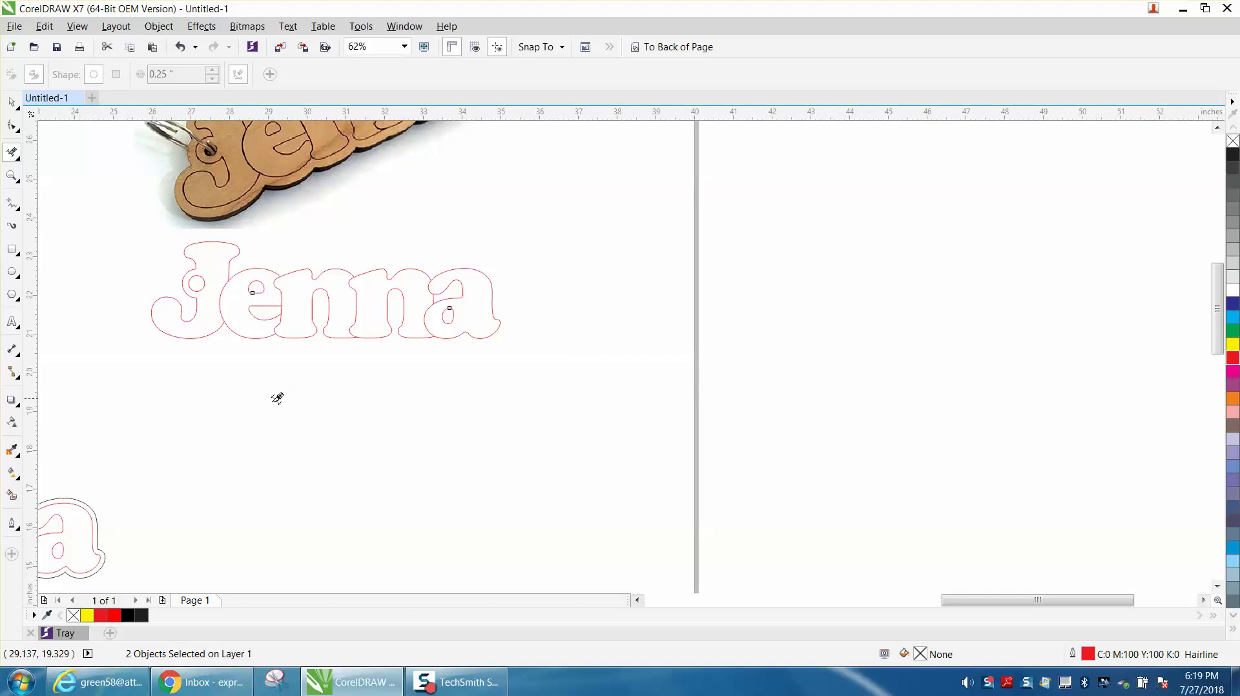
{"action": "left_click", "coordinate": [12, 101]}
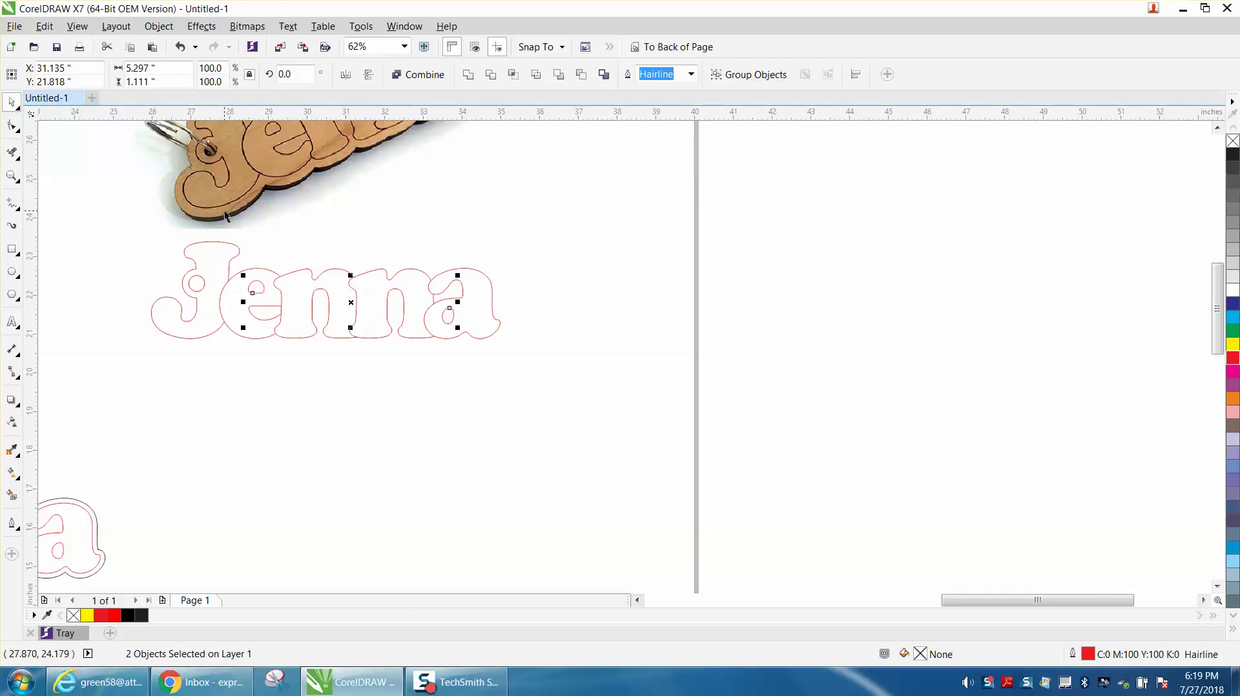
Step: Create a boundary curve around the whole name design and nudge it 4 inches down
{"action": "left_click_drag", "start_coordinate": [123, 227], "coordinate": [537, 371]}
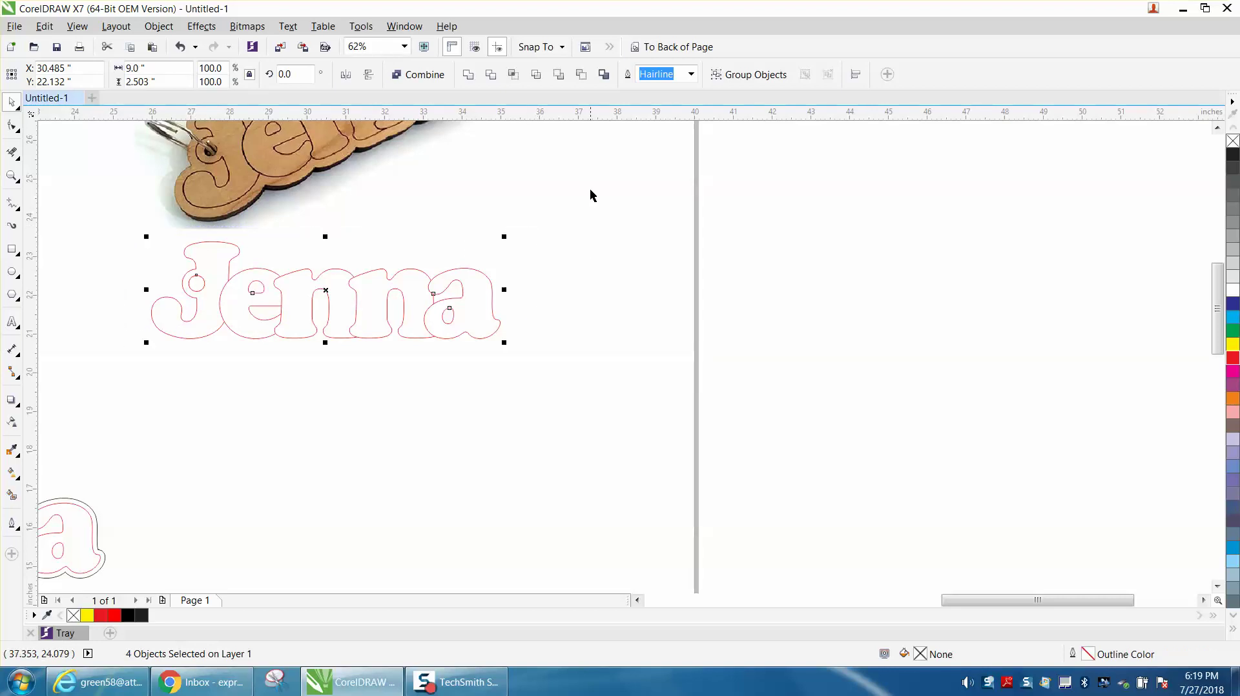
{"action": "left_click", "coordinate": [603, 75]}
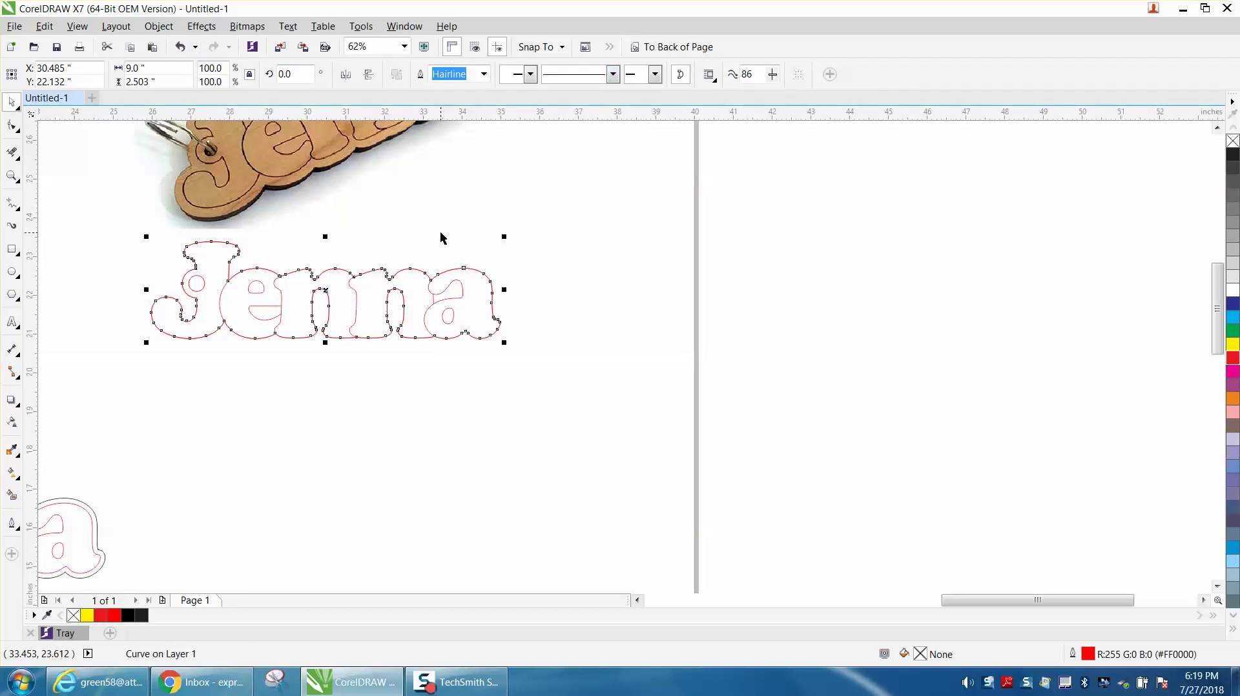
{"action": "key", "text": "Down"}
{"action": "key", "text": "Down"}
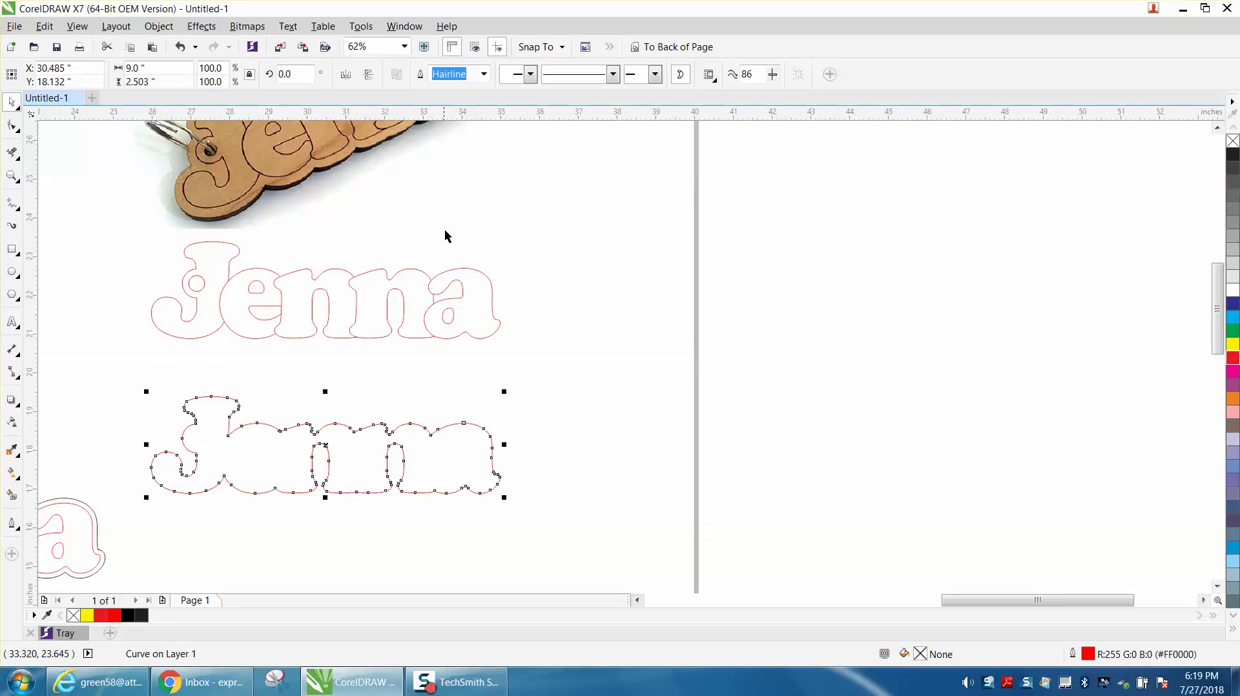
Step: Add a one-step outside contour of 0.125 inch to the boundary curve and break the contour group apart
{"action": "left_click", "coordinate": [194, 30]}
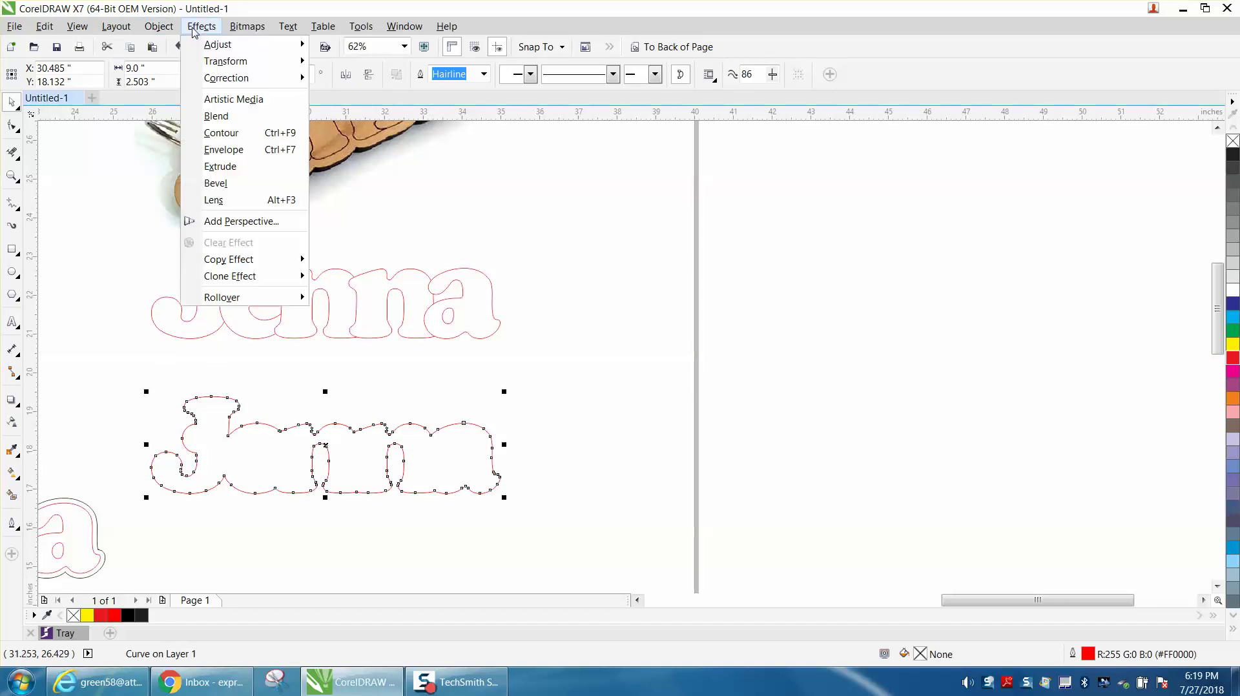
{"action": "left_click", "coordinate": [222, 133]}
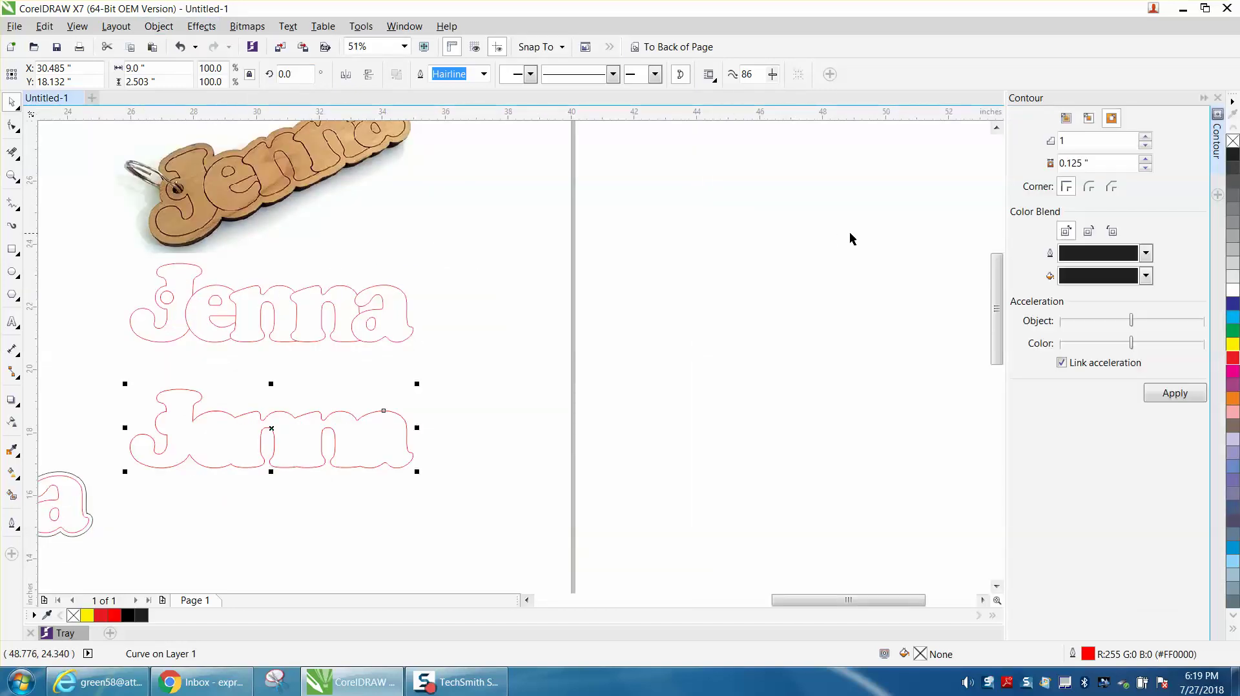
{"action": "left_click", "coordinate": [1175, 393]}
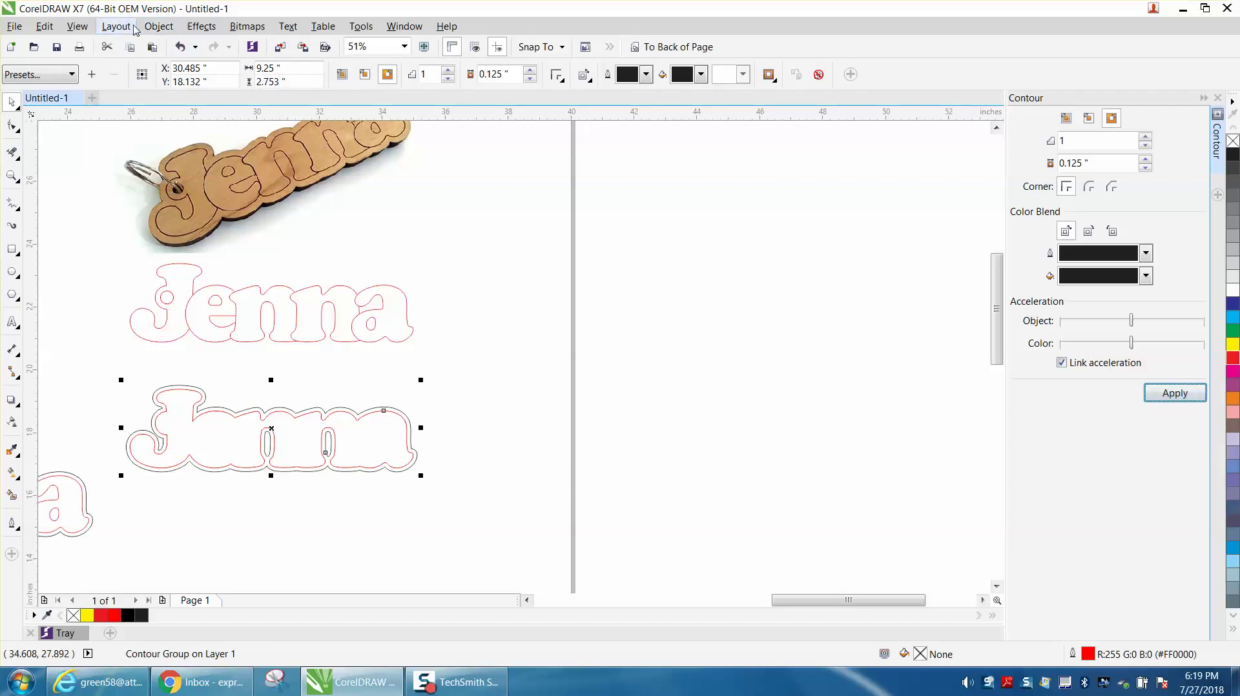
{"action": "left_click", "coordinate": [155, 27]}
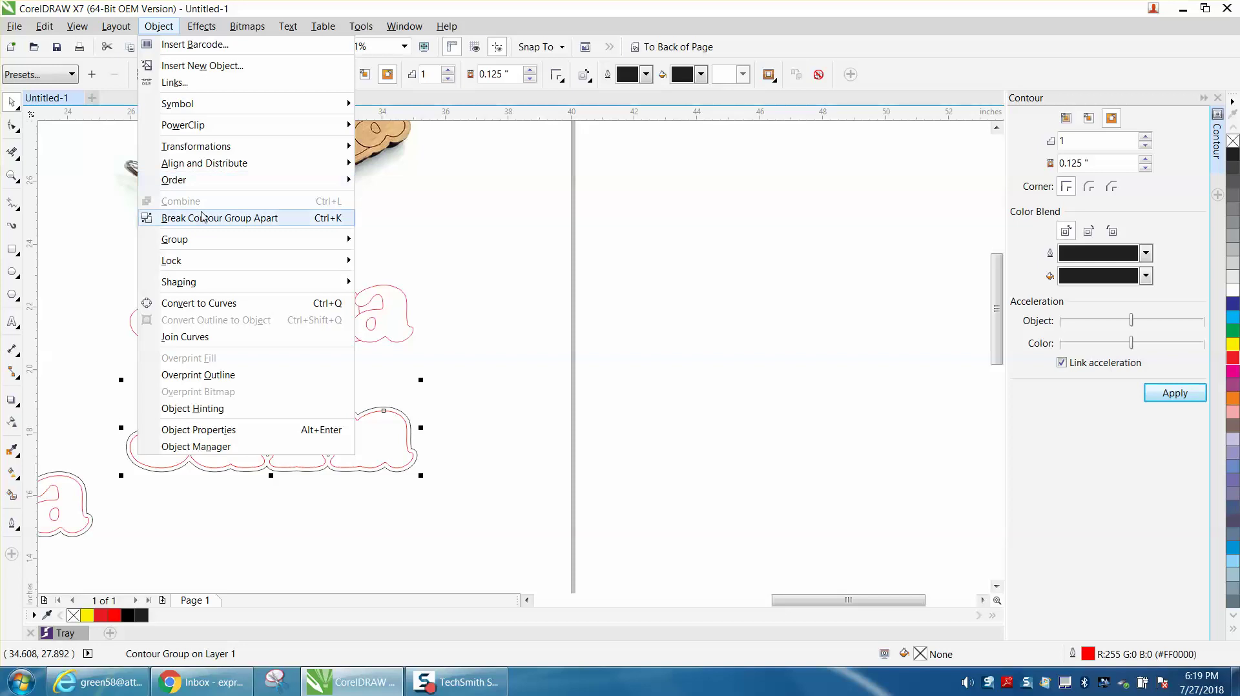
{"action": "left_click", "coordinate": [204, 218]}
{"action": "left_click", "coordinate": [422, 374]}
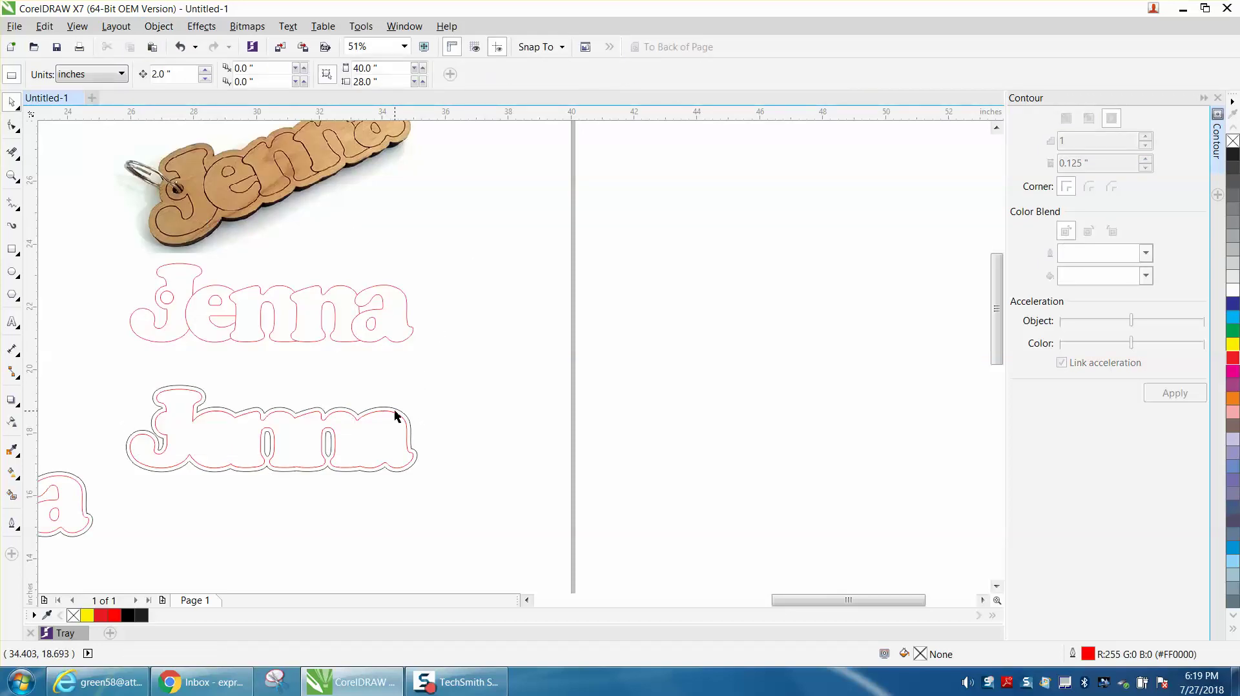
Step: Nudge the separated black contour 4 inches up so it surrounds the name
{"action": "left_click", "coordinate": [405, 396]}
{"action": "key", "text": "Up"}
{"action": "key", "text": "Up"}
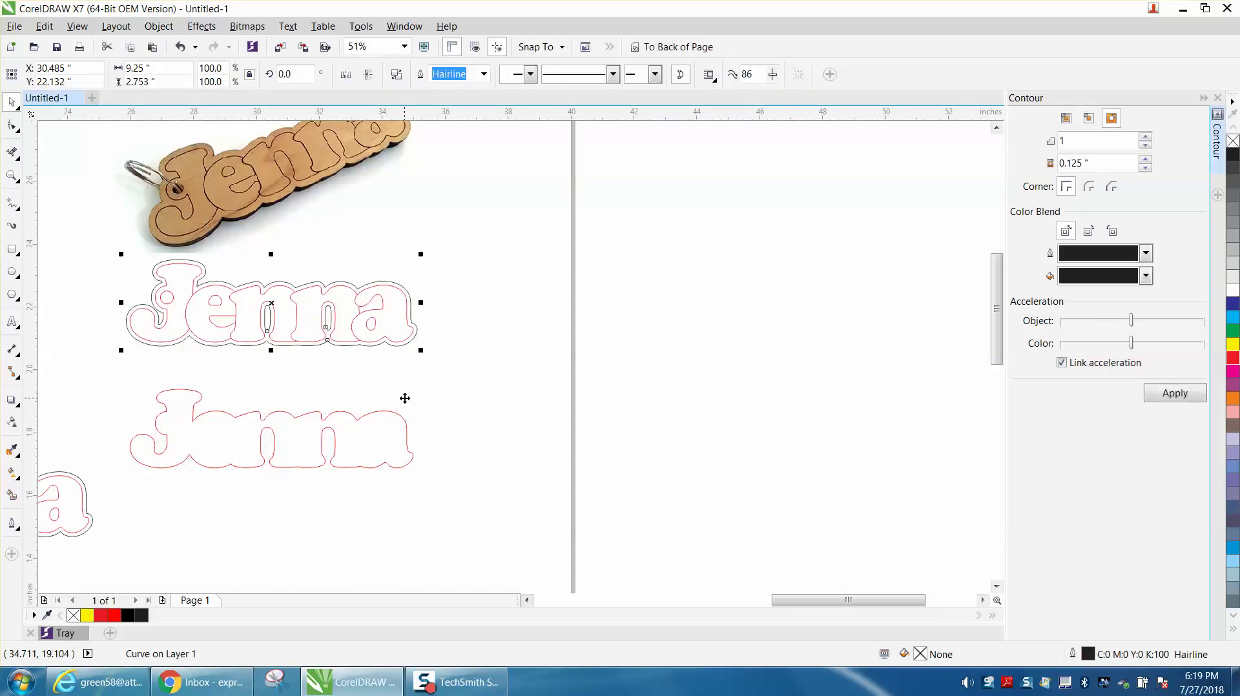
Step: Break the black contour around the name apart and delete its two inner shapes inside the n's
{"action": "left_click", "coordinate": [11, 176]}
{"action": "left_click_drag", "start_coordinate": [103, 257], "coordinate": [549, 381]}
{"action": "left_click", "coordinate": [12, 102]}
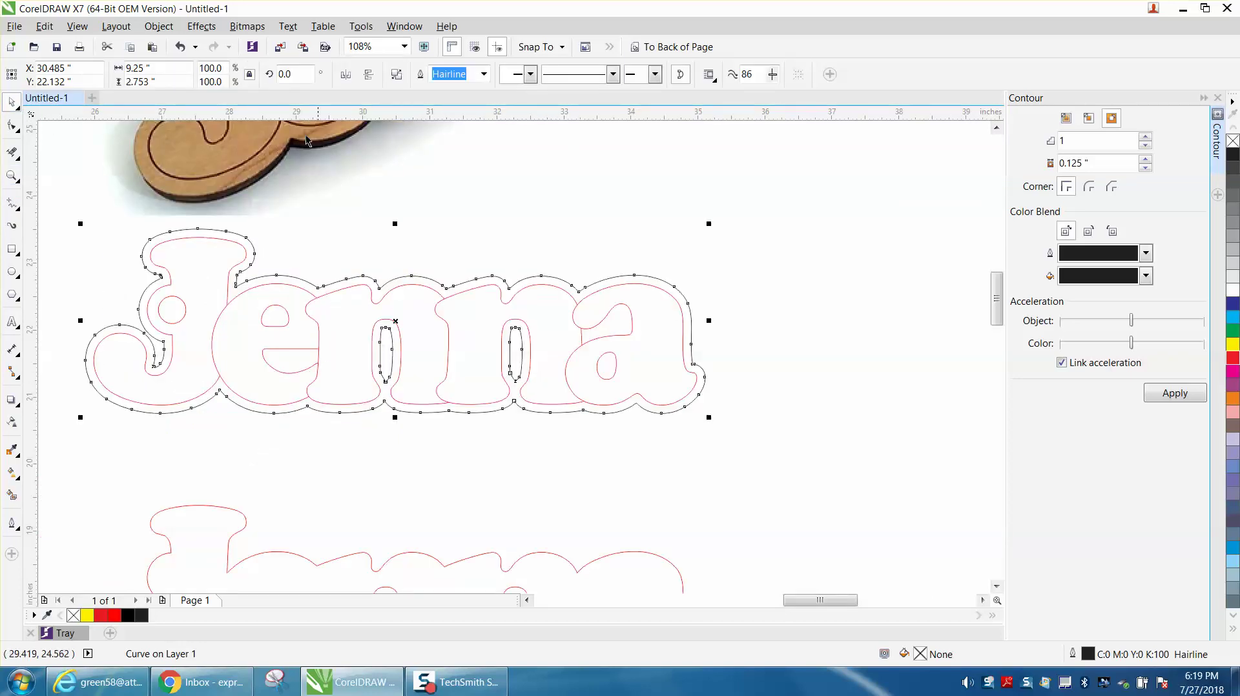
{"action": "left_click", "coordinate": [159, 26]}
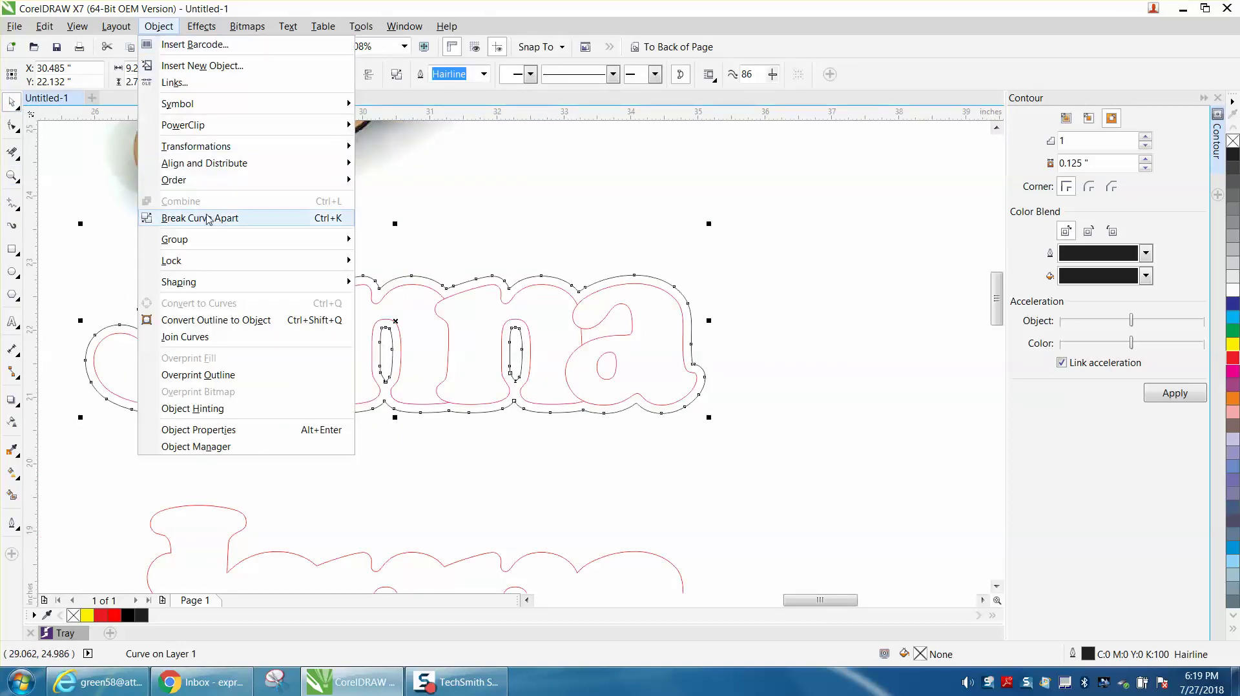
{"action": "left_click", "coordinate": [199, 218]}
{"action": "left_click", "coordinate": [222, 221]}
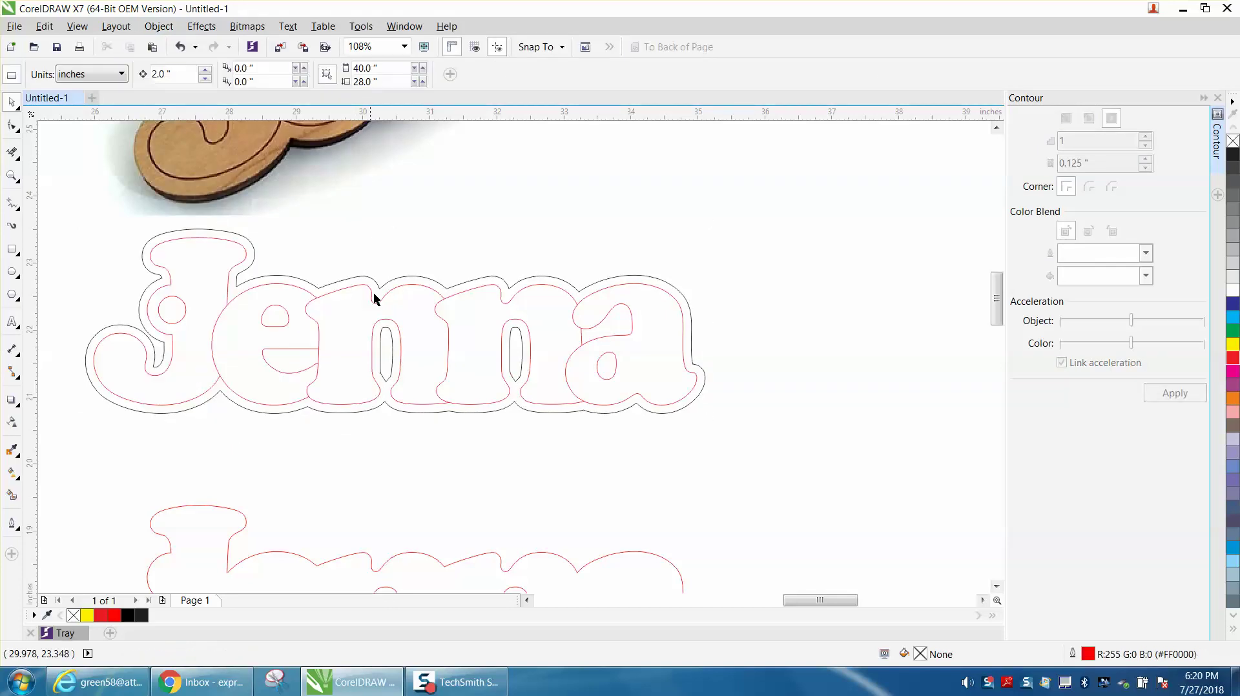
{"action": "left_click", "coordinate": [388, 334]}
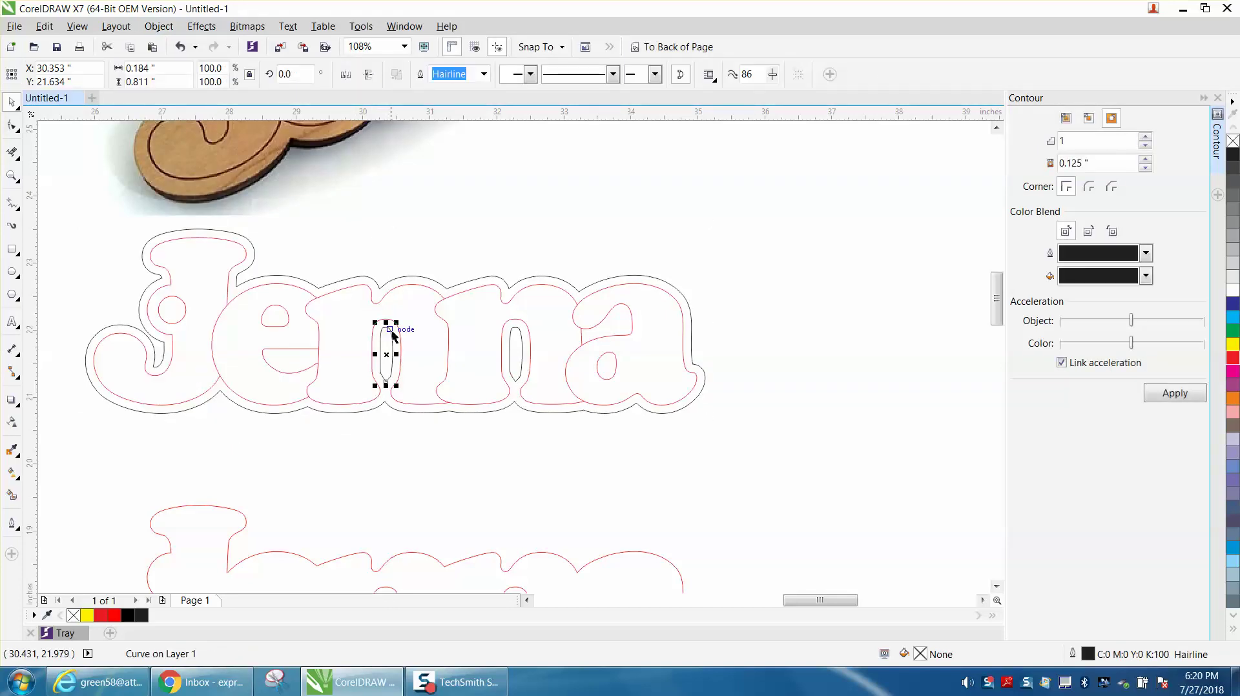
{"action": "key", "text": "Delete"}
{"action": "left_click", "coordinate": [524, 350]}
{"action": "key", "text": "Delete"}
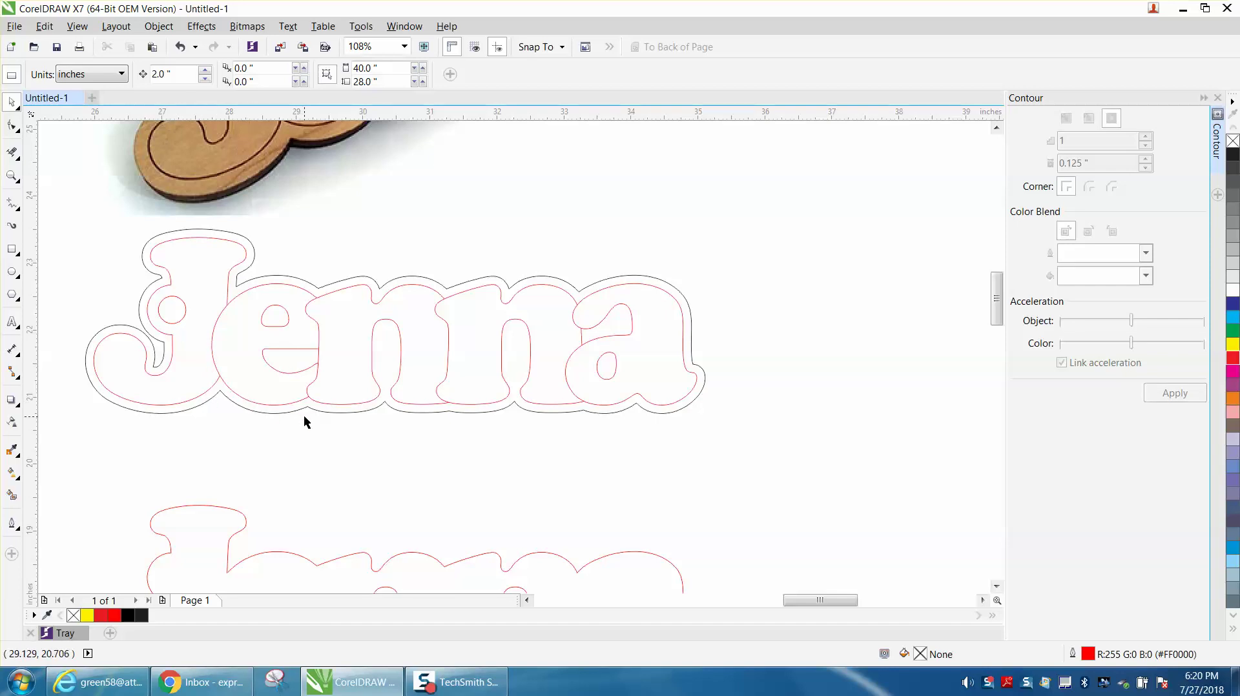
Step: Delete the leftover red boundary curve below the name
{"action": "scroll", "coordinate": [301, 481], "scroll_direction": "down", "scroll_amount": 3}
{"action": "left_click_drag", "start_coordinate": [191, 482], "coordinate": [521, 590]}
{"action": "key", "text": "Delete"}
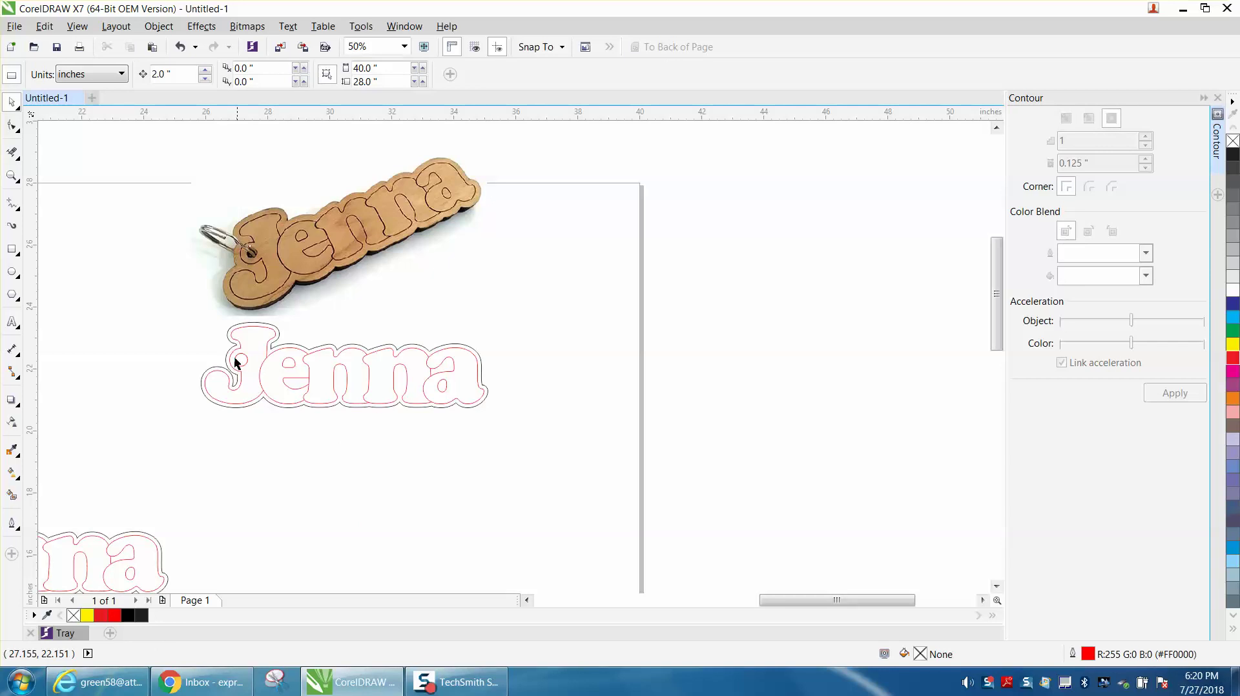
Step: Change the outline colour of the key ring hole on the J to black (R:0 G:0 B:0)
{"action": "left_click_drag", "start_coordinate": [153, 296], "coordinate": [500, 413]}
{"action": "left_click", "coordinate": [12, 175]}
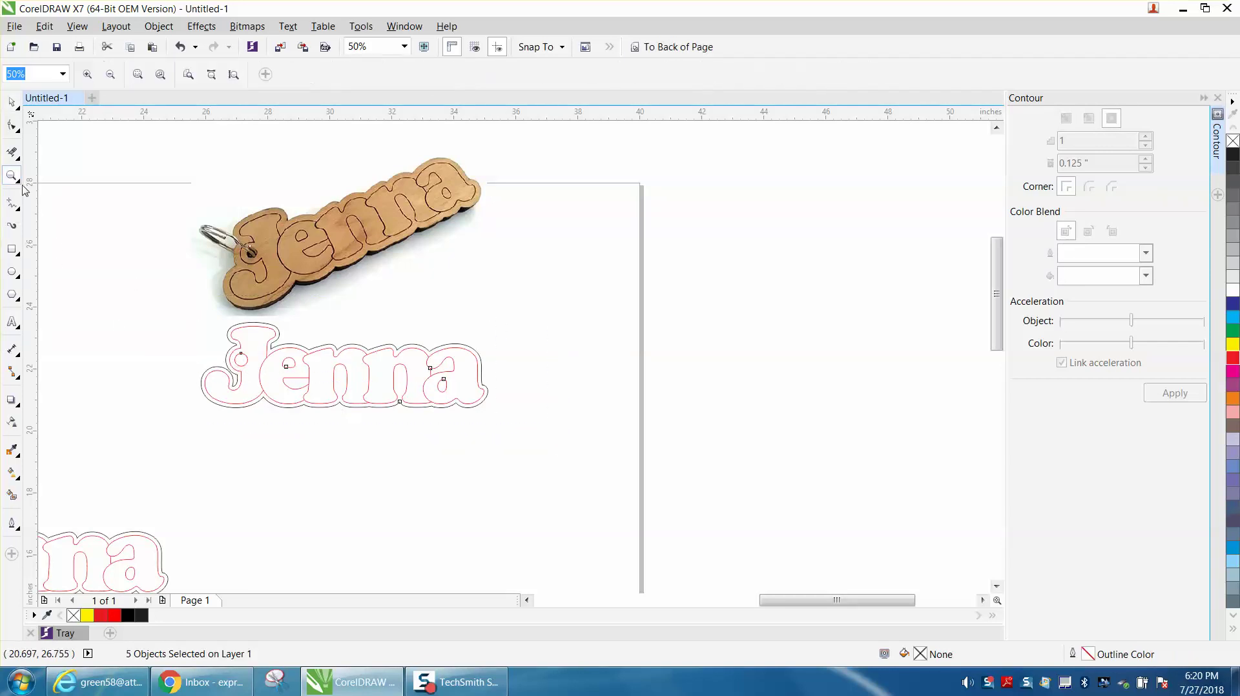
{"action": "left_click_drag", "start_coordinate": [179, 311], "coordinate": [573, 468]}
{"action": "key", "text": "space"}
{"action": "left_click", "coordinate": [79, 184]}
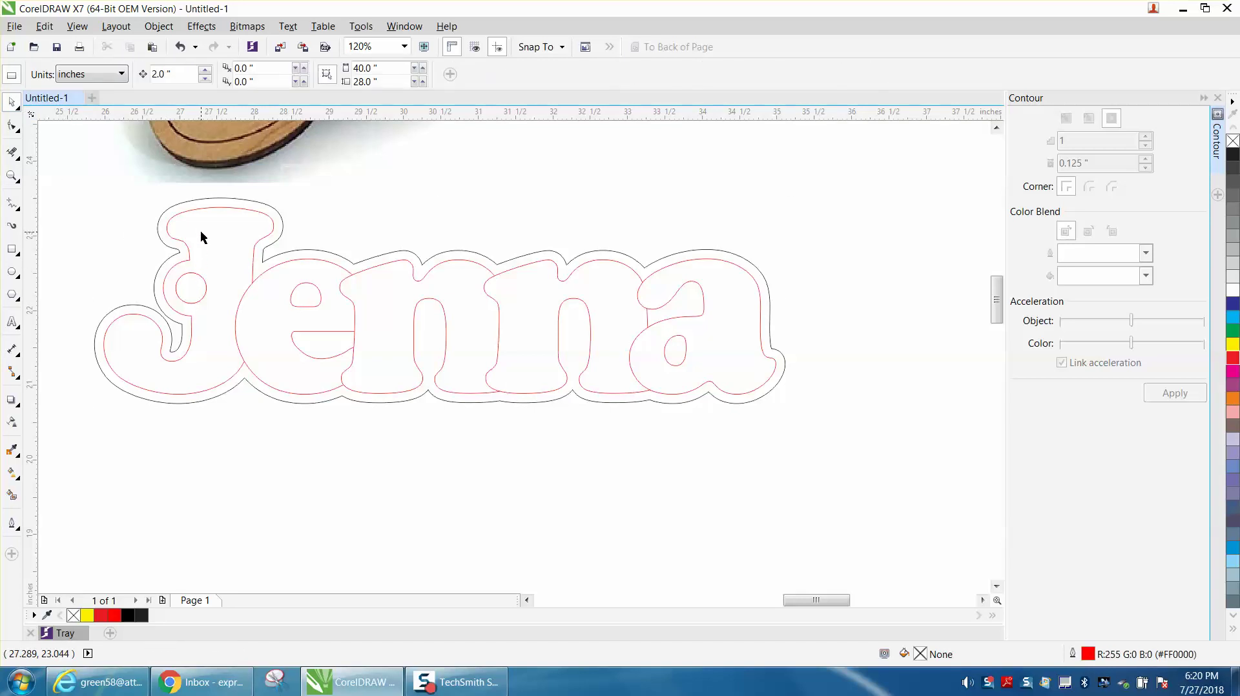
{"action": "left_click", "coordinate": [209, 287]}
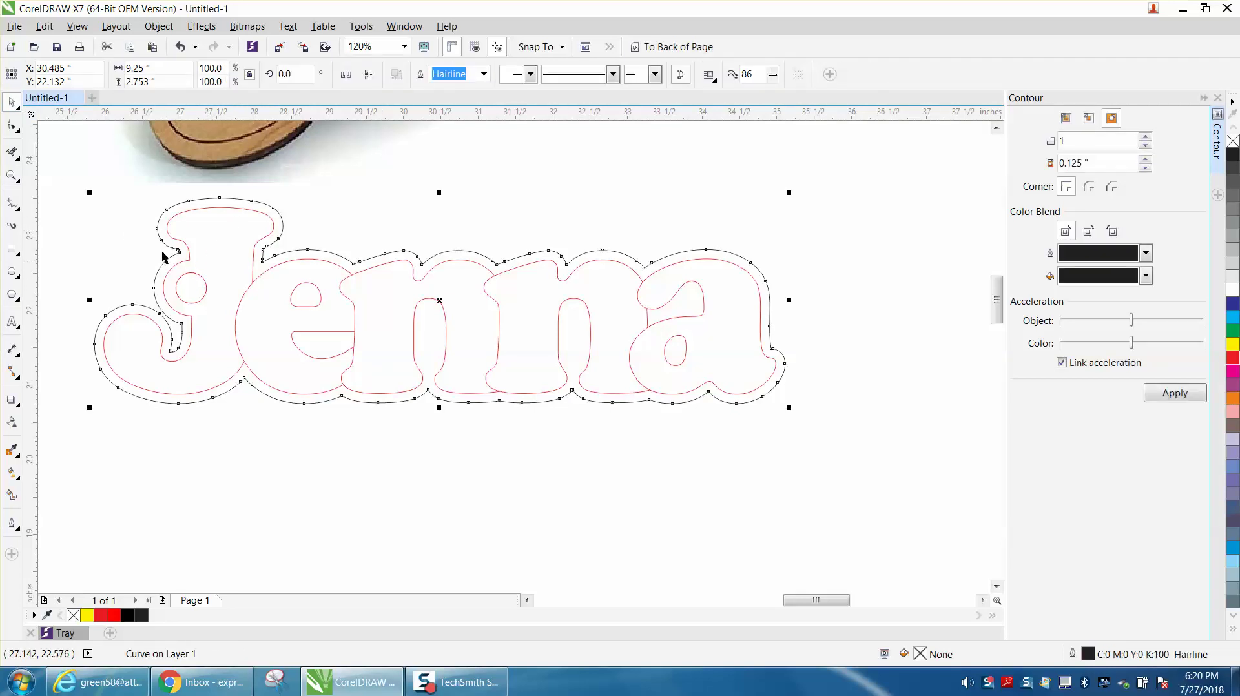
{"action": "left_click", "coordinate": [203, 279]}
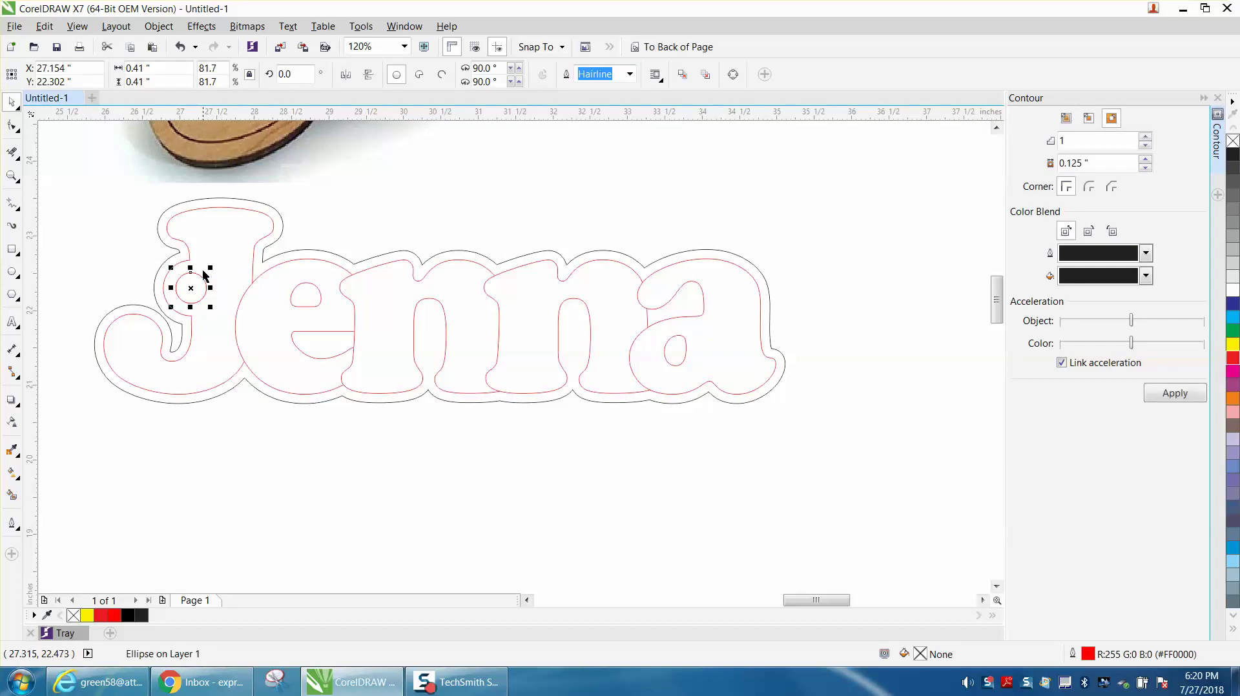
{"action": "double_click", "coordinate": [1089, 656]}
{"action": "left_click", "coordinate": [548, 184]}
{"action": "left_click", "coordinate": [595, 204]}
{"action": "left_click", "coordinate": [519, 204]}
{"action": "left_click", "coordinate": [603, 502]}
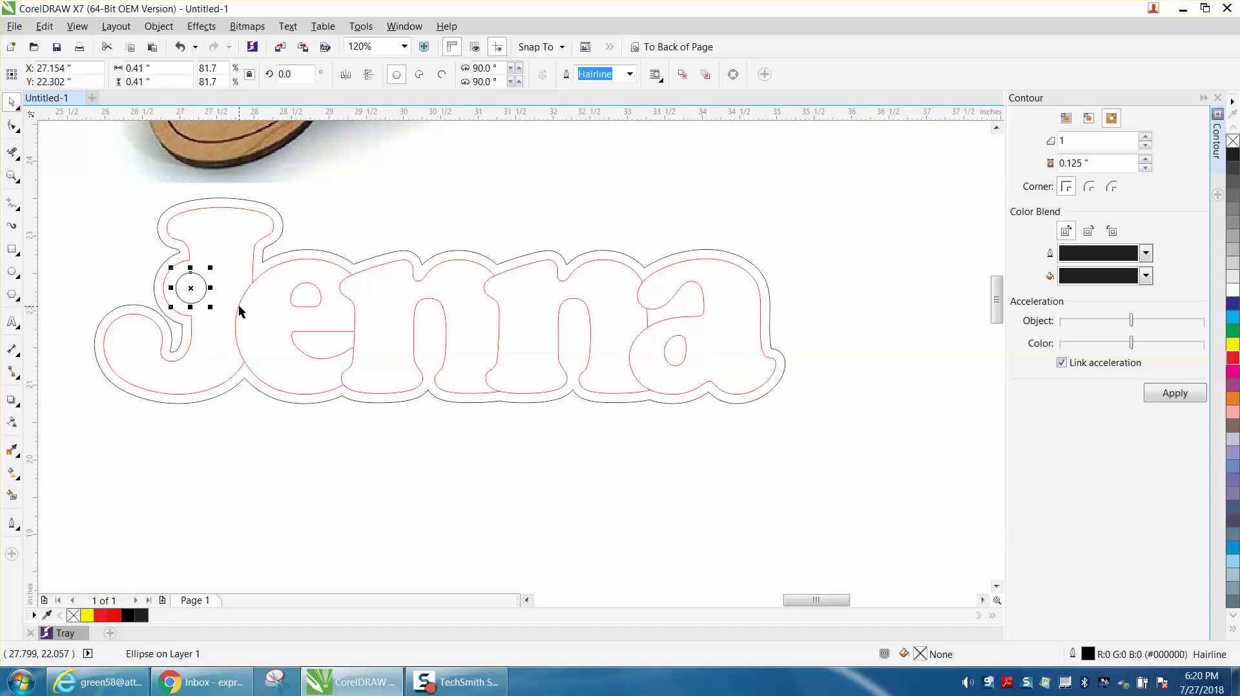
Step: Group the key ring hole with the black outer contour
{"action": "scroll", "coordinate": [349, 341], "scroll_direction": "down", "scroll_amount": 2}
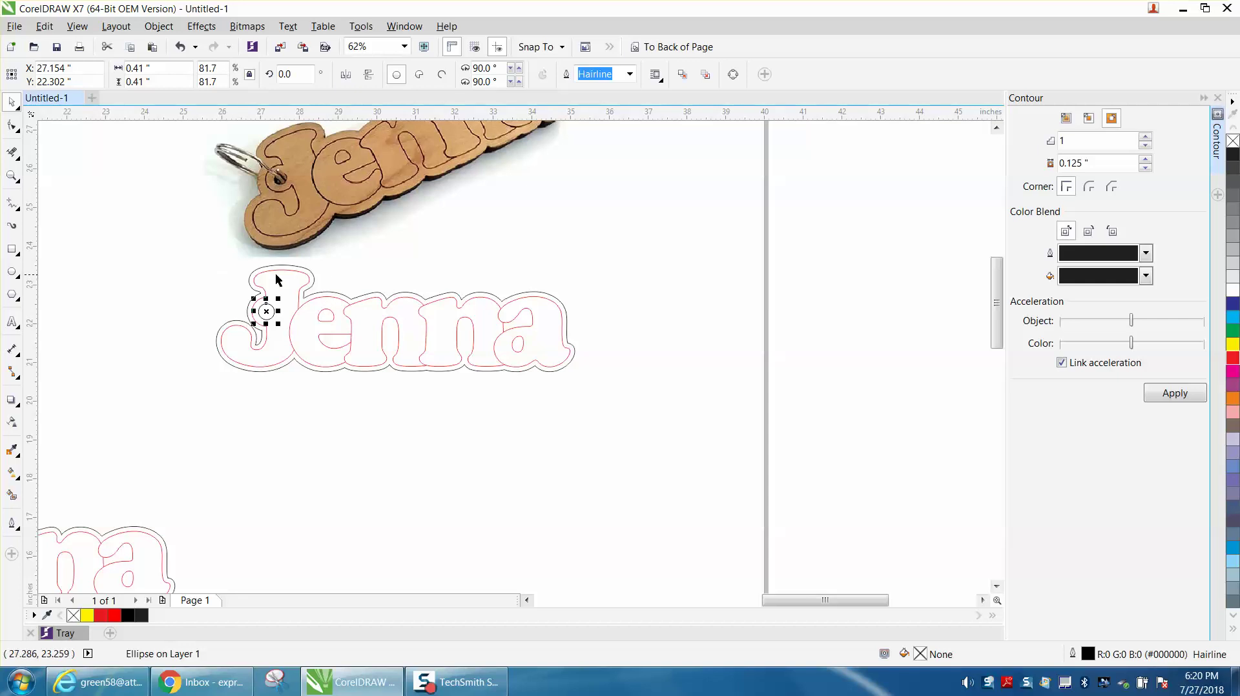
{"action": "left_click", "coordinate": [311, 277], "text": "shift"}
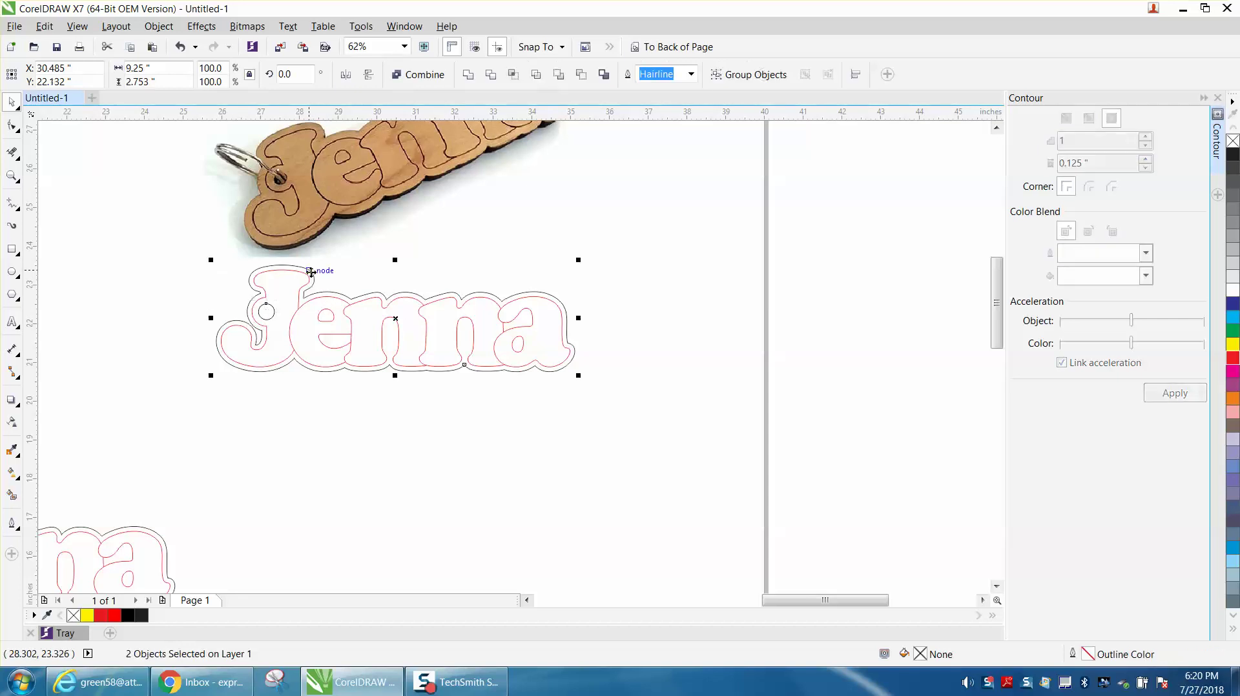
{"action": "left_click", "coordinate": [159, 26]}
{"action": "mouse_move", "coordinate": [329, 246]}
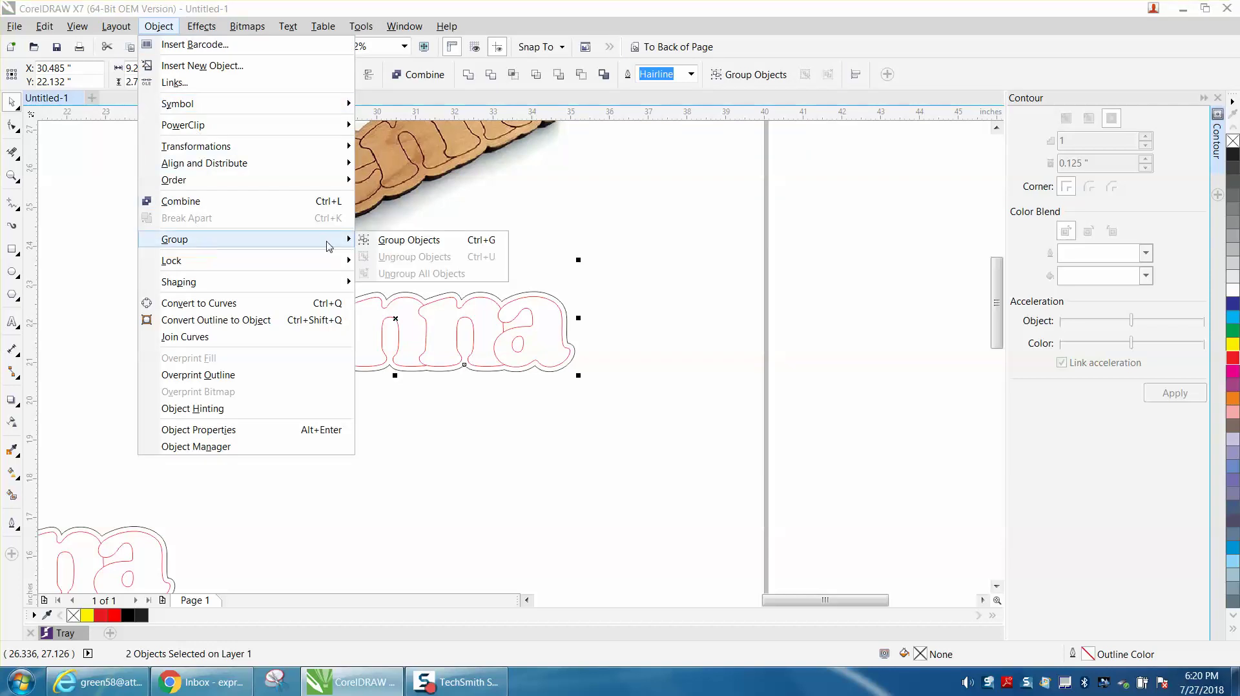
{"action": "left_click", "coordinate": [366, 242]}
Step: Nudge the grouped contour and hole down away from the letters and back up into place
{"action": "key", "text": "shift+Down"}
{"action": "key", "text": "shift+Down"}
{"action": "key", "text": "shift+Up"}
{"action": "key", "text": "shift+Up"}
Step: Move the reference photo above the page and place the new keychain design just inside the page's upper-left corner
{"action": "scroll", "coordinate": [651, 471], "scroll_direction": "down", "scroll_amount": 1}
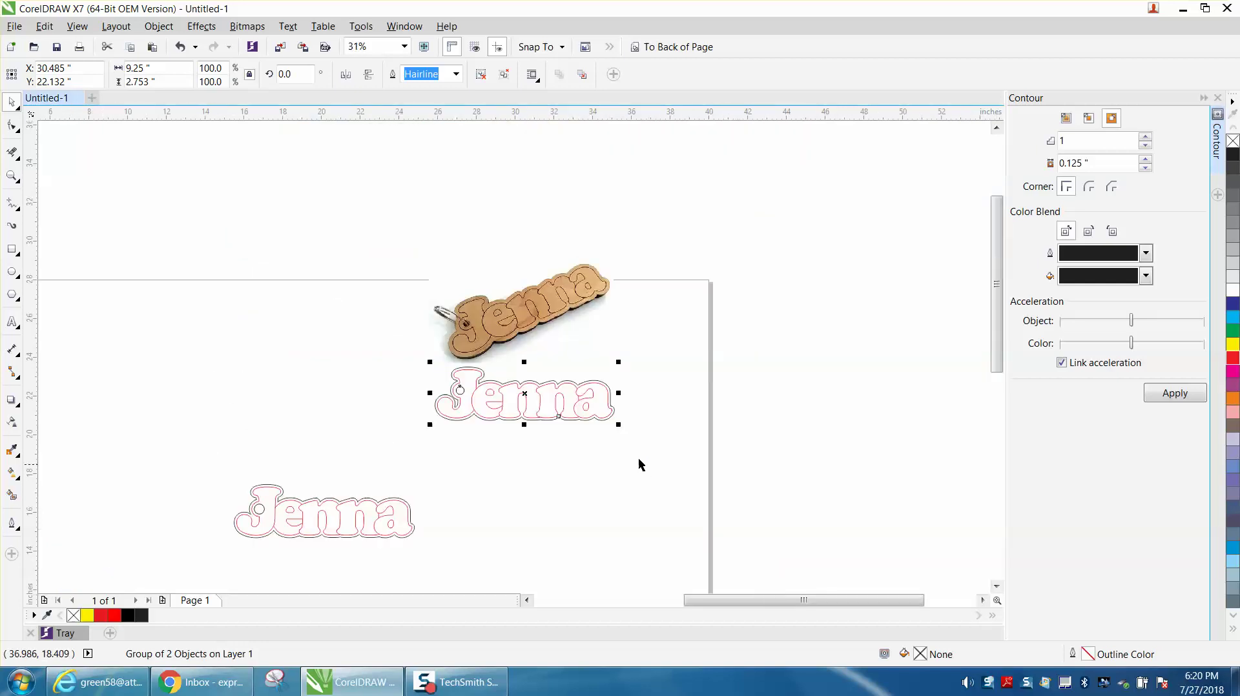
{"action": "mouse_move", "coordinate": [445, 342]}
{"action": "left_mouse_down"}
{"action": "mouse_move", "coordinate": [502, 320]}
{"action": "mouse_move", "coordinate": [599, 244]}
{"action": "left_mouse_up"}
{"action": "left_click_drag", "start_coordinate": [398, 357], "coordinate": [683, 445]}
{"action": "scroll", "coordinate": [684, 446], "scroll_direction": "down", "scroll_amount": 1}
{"action": "left_click_drag", "start_coordinate": [608, 424], "coordinate": [363, 384]}
{"action": "left_click", "coordinate": [12, 175]}
{"action": "left_click_drag", "start_coordinate": [291, 328], "coordinate": [535, 447]}
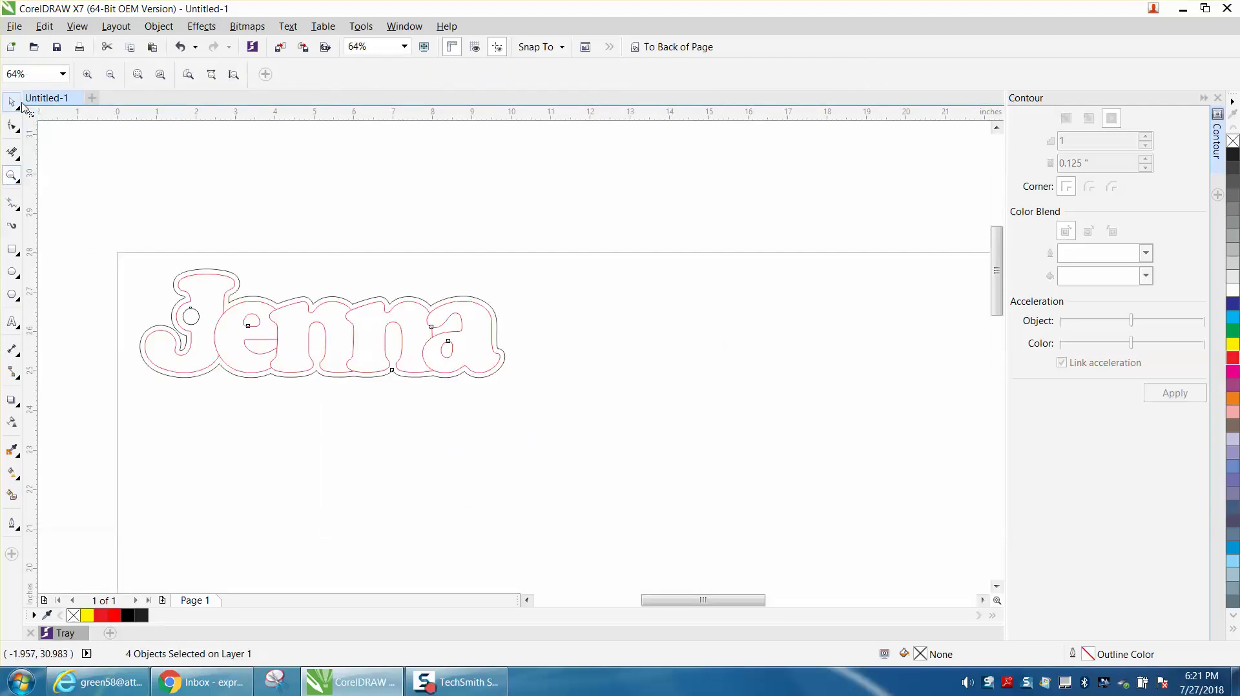
{"action": "left_click", "coordinate": [11, 101]}
{"action": "scroll", "coordinate": [382, 184], "scroll_direction": "down", "scroll_amount": 2}
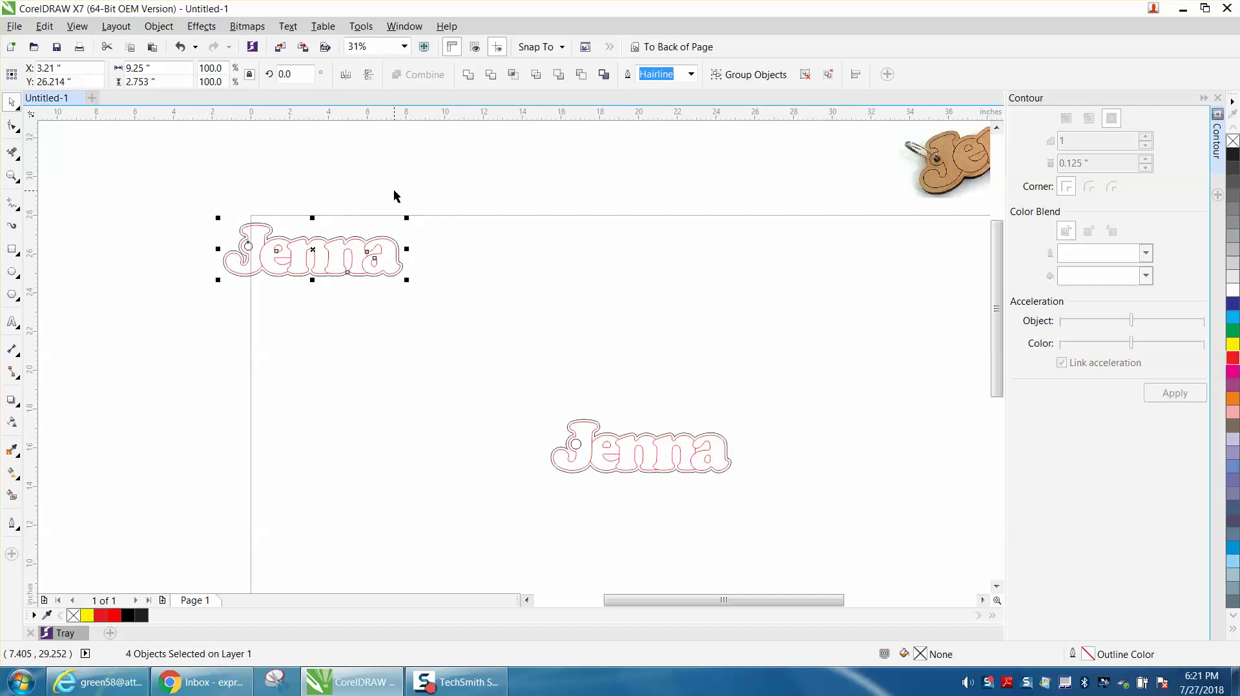
{"action": "key", "text": "Right"}
{"action": "left_click", "coordinate": [305, 218]}
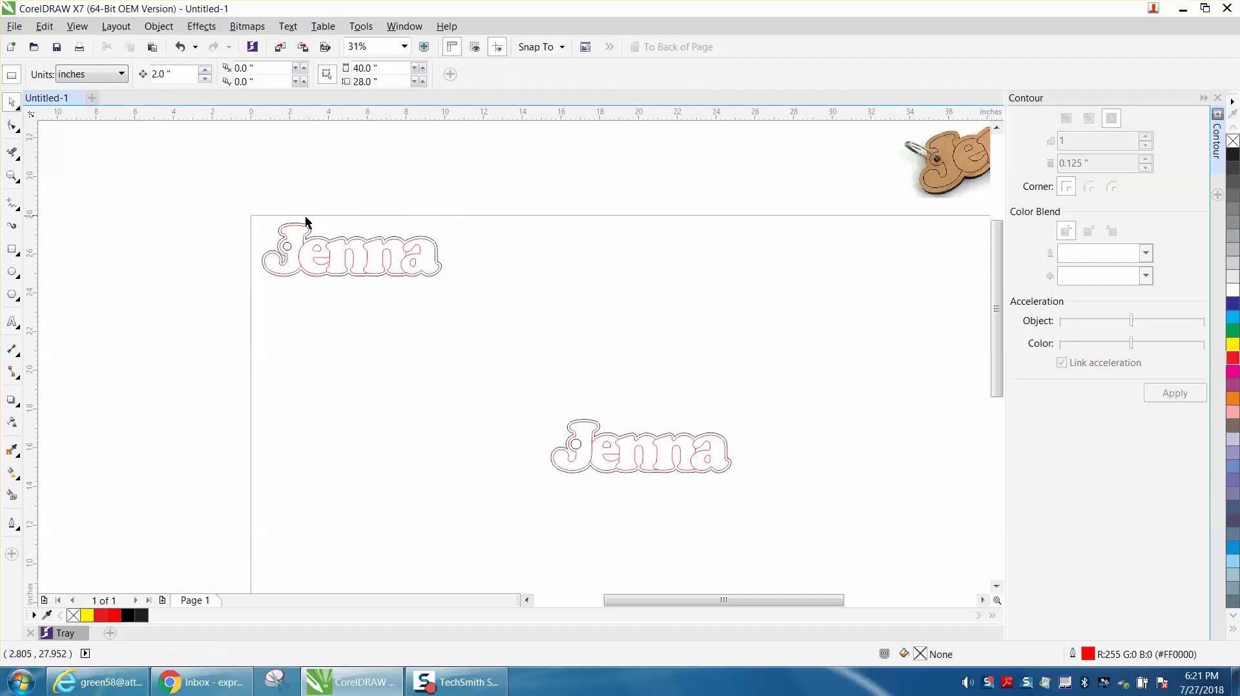
Step: Nudge the grouped contour and hole 12 inches left, off the page, leaving the red letters in place
{"action": "left_click", "coordinate": [308, 226]}
{"action": "key", "text": "Left"}
{"action": "key", "text": "Left"}
{"action": "key", "text": "Left"}
{"action": "key", "text": "Left"}
{"action": "key", "text": "Left"}
{"action": "key", "text": "Left"}
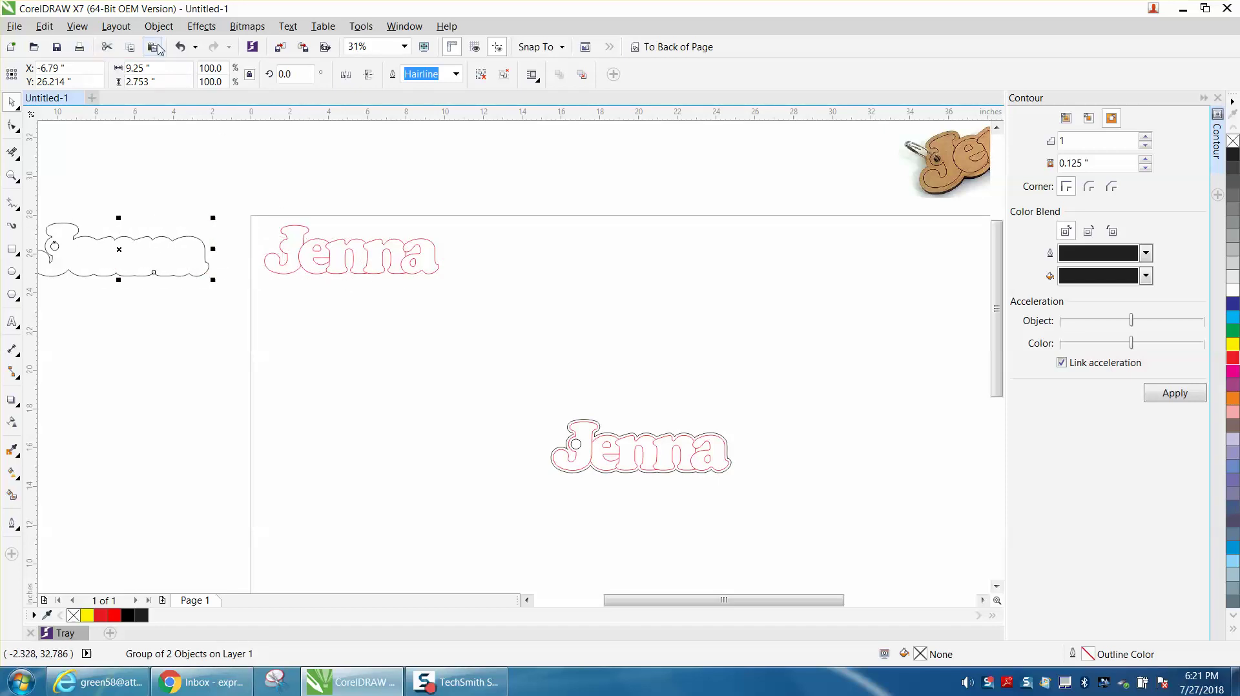
{"action": "left_click", "coordinate": [76, 48]}
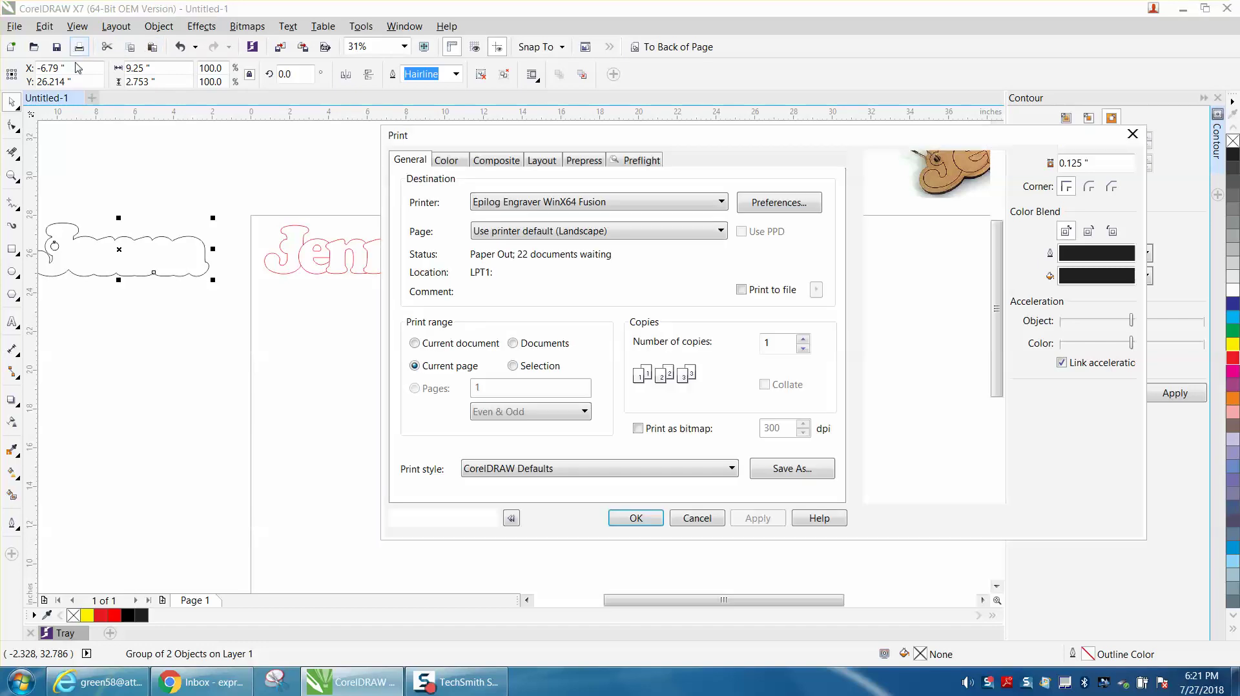
{"action": "left_click", "coordinate": [775, 204]}
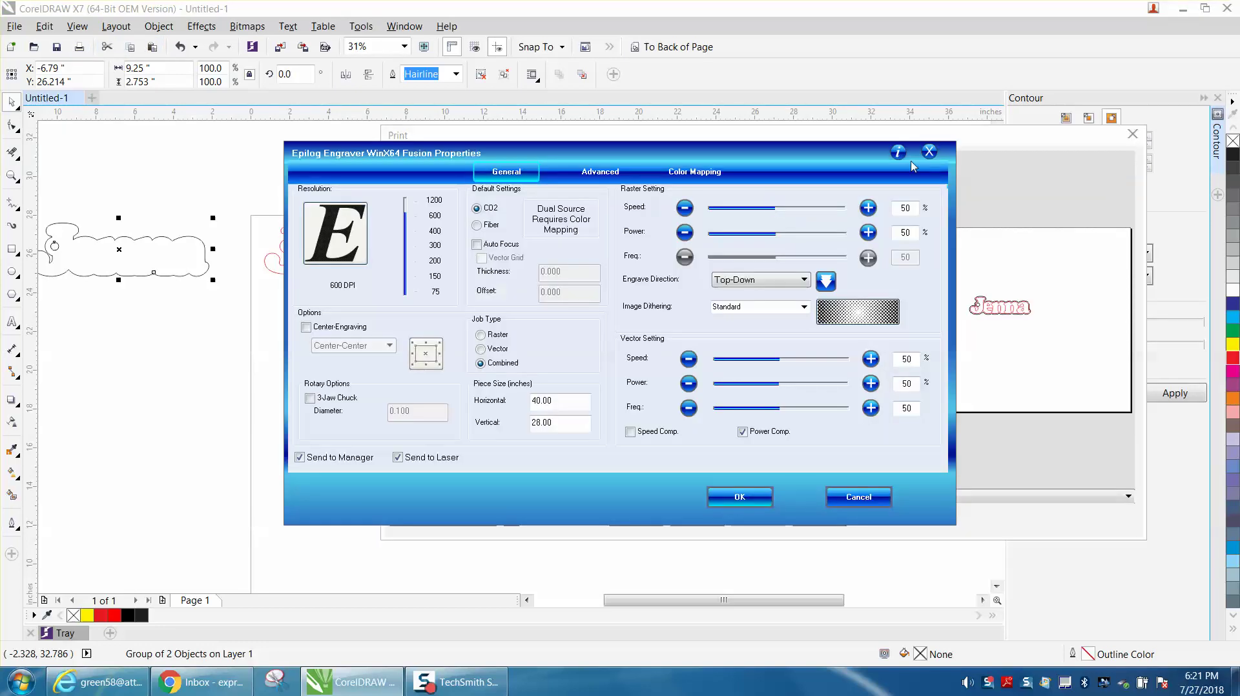
{"action": "left_click", "coordinate": [929, 152]}
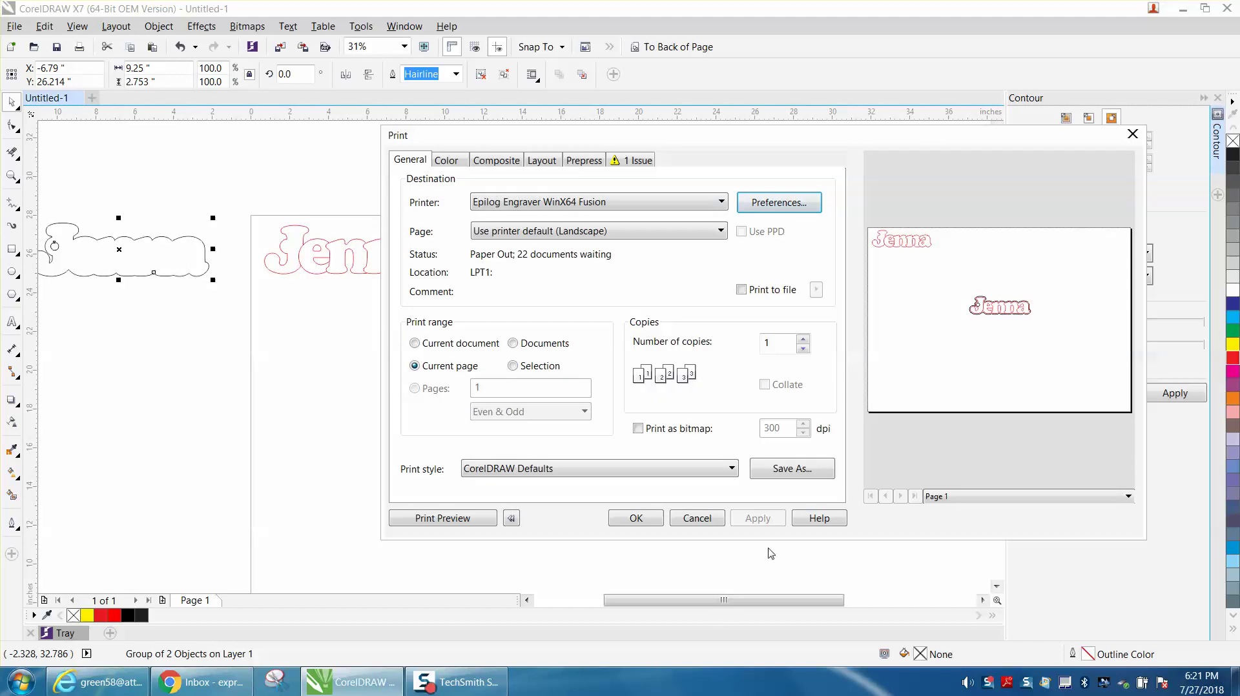
{"action": "left_click", "coordinate": [721, 518]}
Step: Delete the earlier finished copy of the keychain design from the middle of the page
{"action": "scroll", "coordinate": [720, 518], "scroll_direction": "down", "scroll_amount": 2}
{"action": "left_click_drag", "start_coordinate": [601, 444], "coordinate": [769, 525]}
{"action": "key", "text": "Delete"}
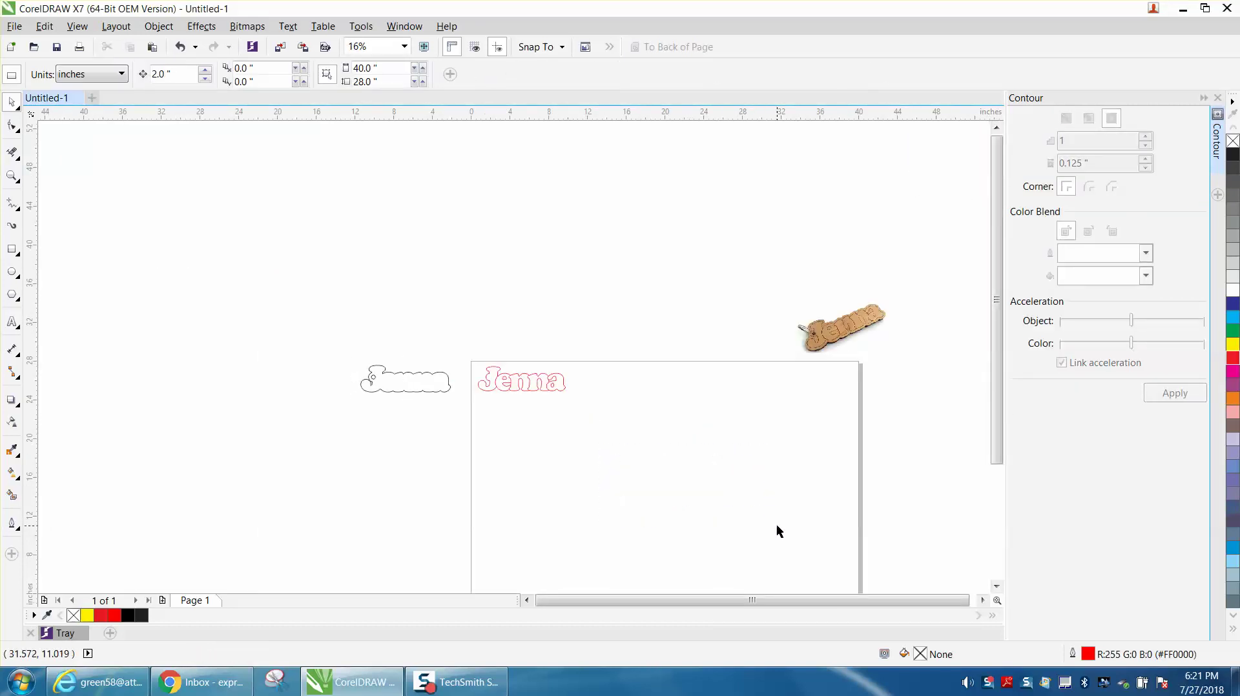
Step: Open the print preferences of the Epilog Engraver WinX64 Fusion and set the job type to Vector
{"action": "left_click", "coordinate": [12, 176]}
{"action": "left_click_drag", "start_coordinate": [338, 335], "coordinate": [640, 436]}
{"action": "left_click", "coordinate": [12, 102]}
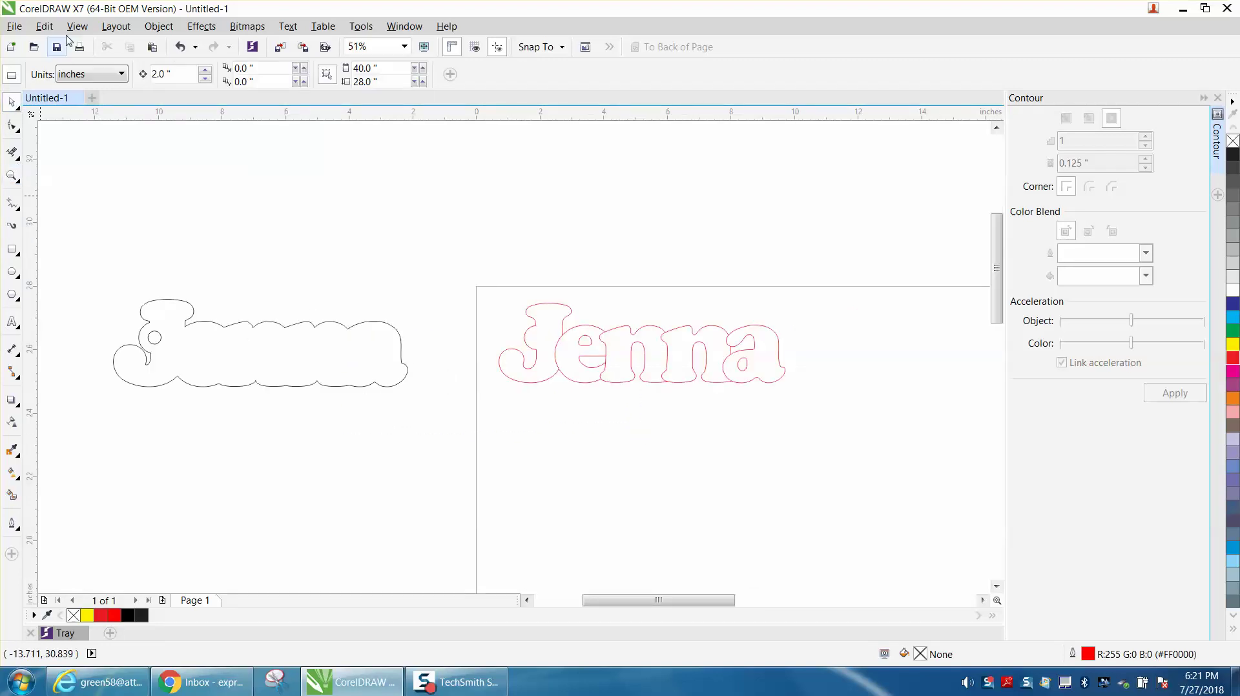
{"action": "left_click", "coordinate": [79, 46]}
{"action": "left_click", "coordinate": [780, 204]}
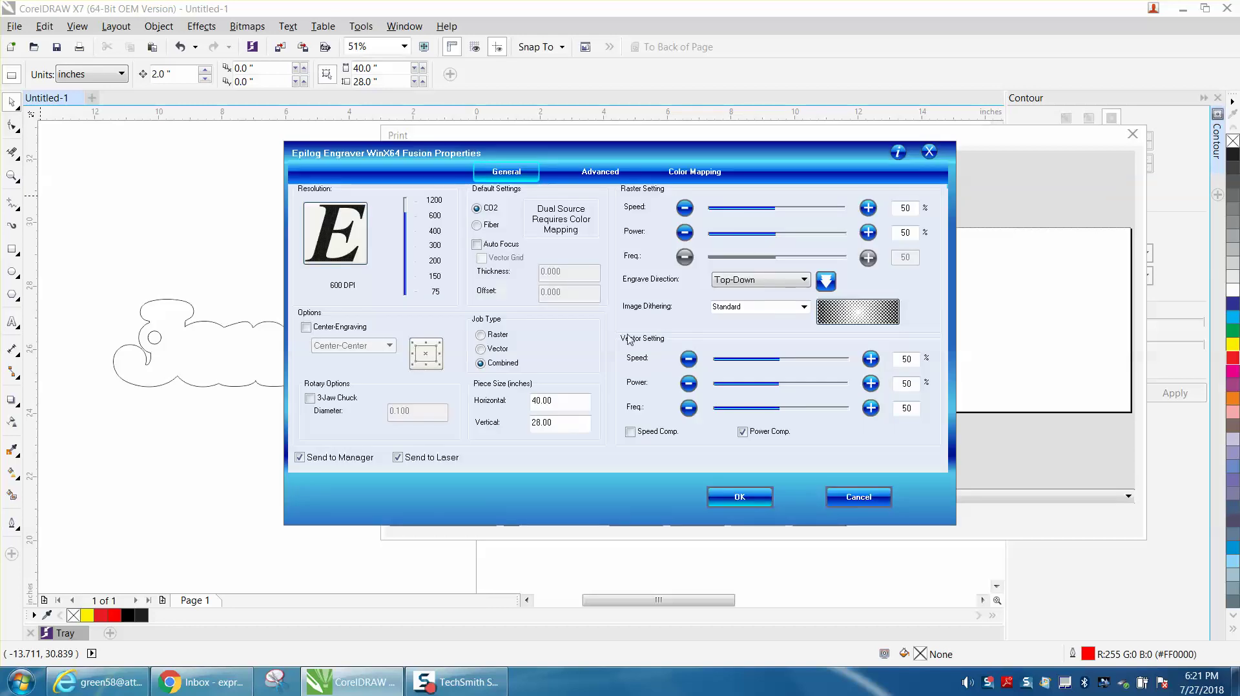
{"action": "left_click", "coordinate": [484, 349]}
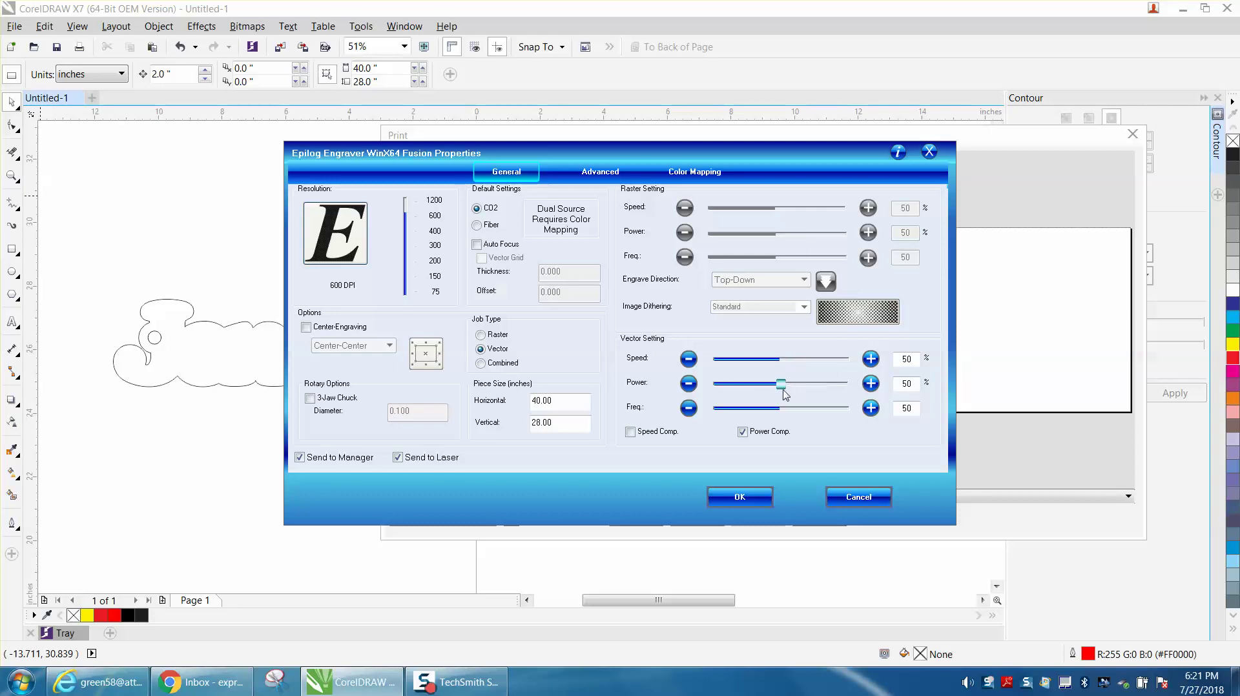
Step: Set the vector power to 100% and the vector speed to 74% for the letters, and leave the print setup without printing
{"action": "left_click_drag", "start_coordinate": [783, 389], "coordinate": [854, 389]}
{"action": "left_click_drag", "start_coordinate": [781, 364], "coordinate": [813, 369]}
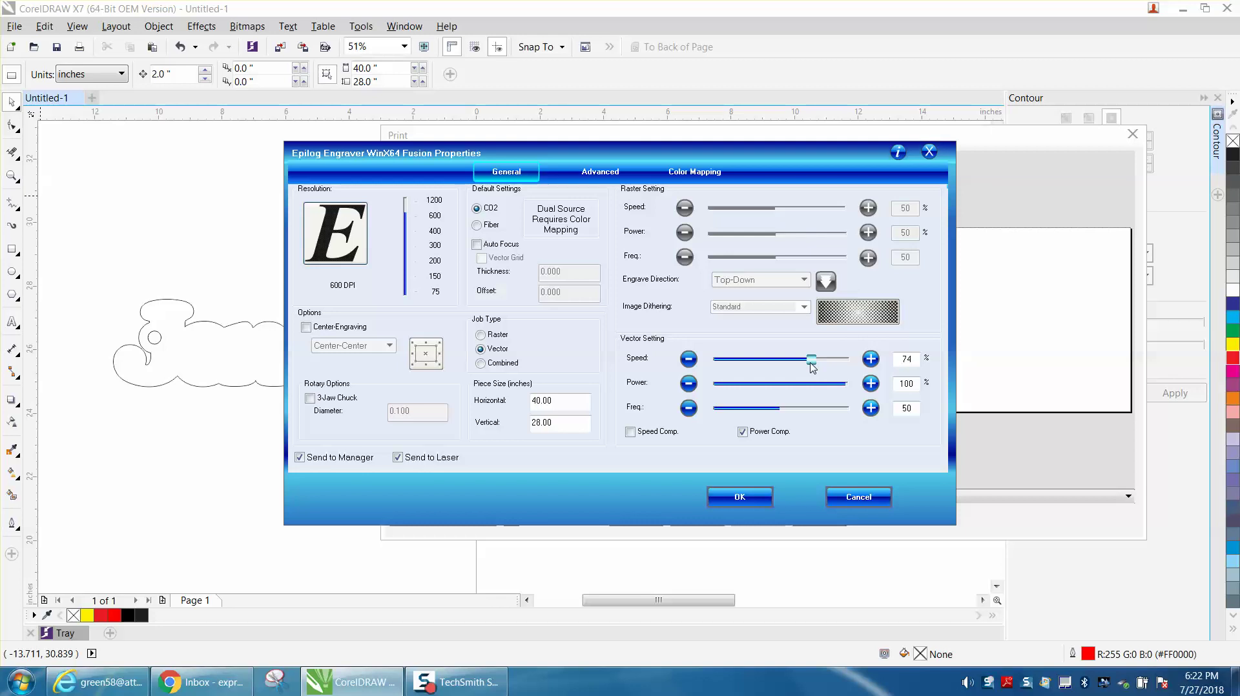
{"action": "left_click", "coordinate": [851, 498]}
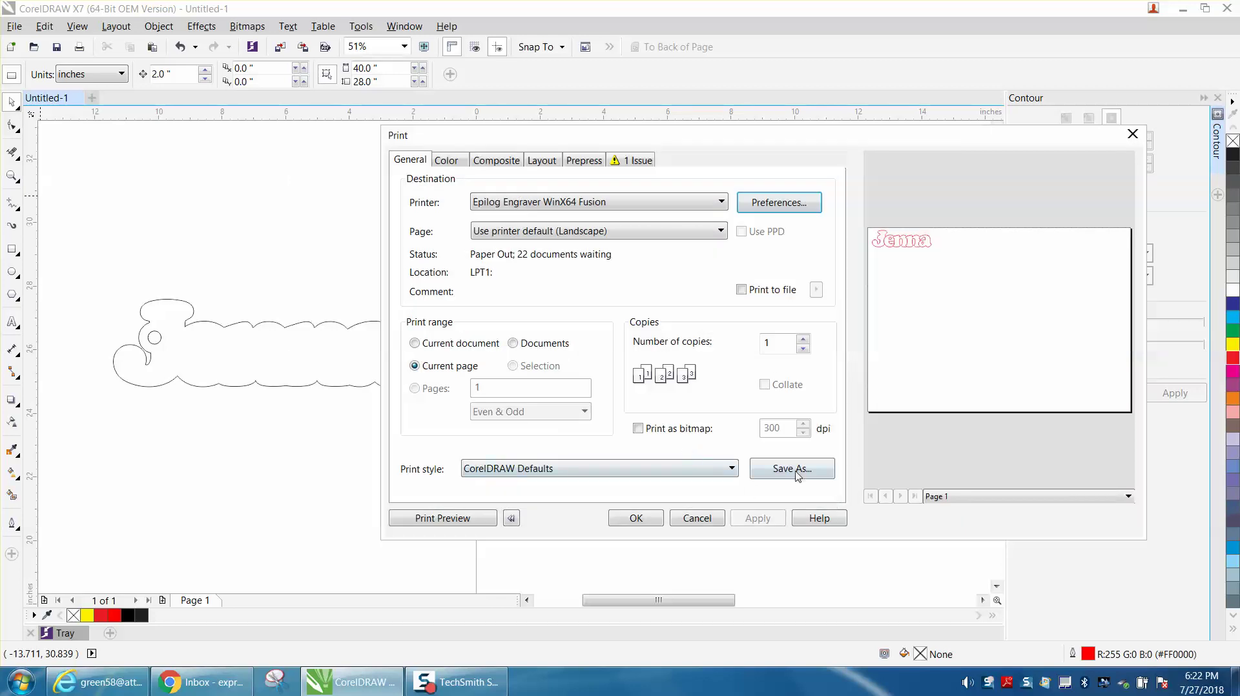
{"action": "left_click", "coordinate": [697, 518]}
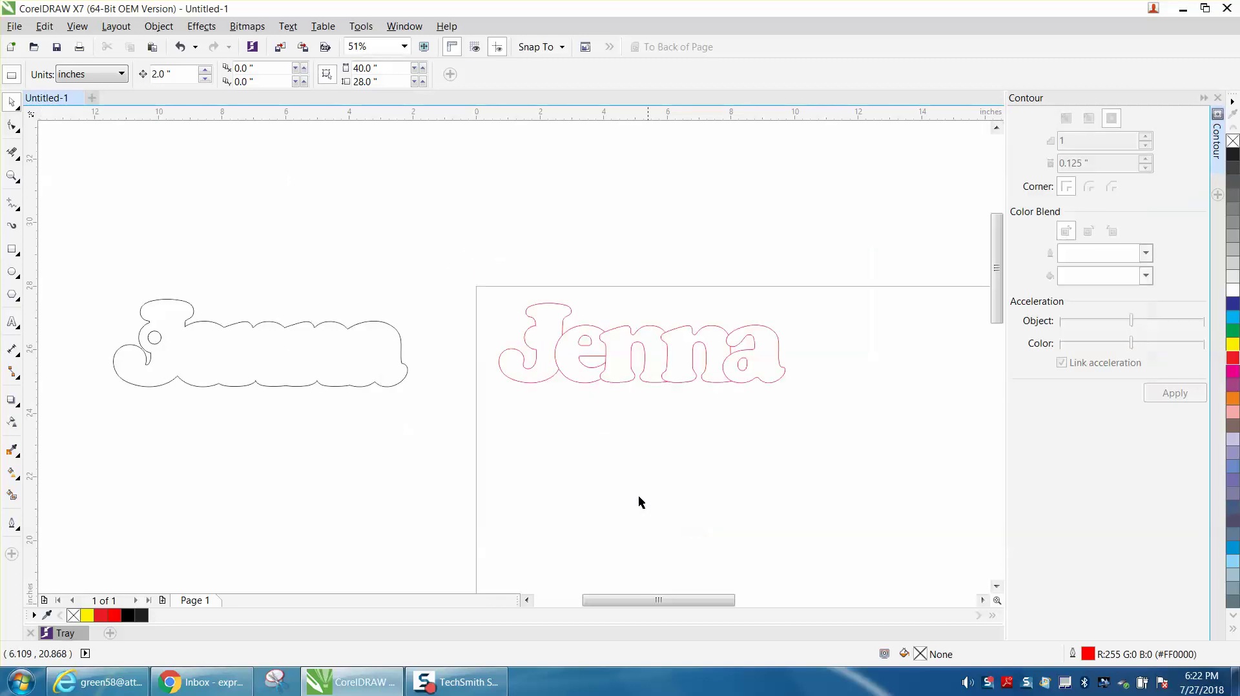
{"action": "left_click", "coordinate": [559, 371]}
{"action": "key", "text": "Up"}
{"action": "key", "text": "Up"}
{"action": "key", "text": "Up"}
{"action": "key", "text": "Up"}
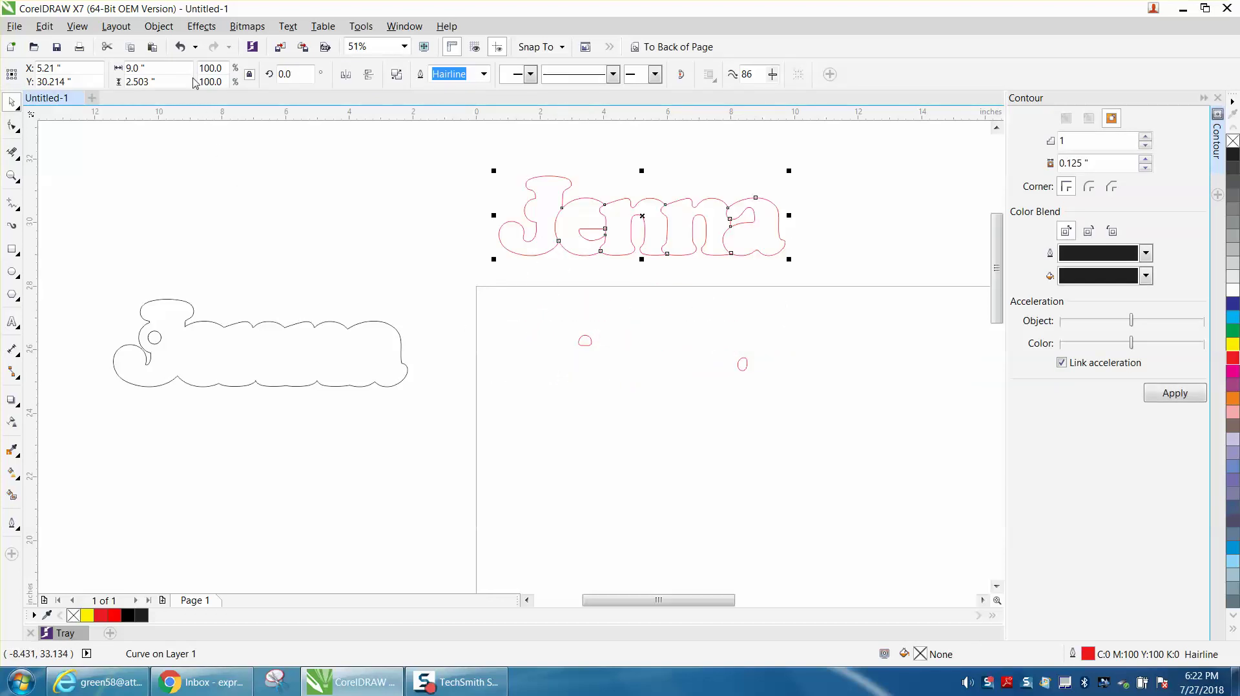
{"action": "left_click", "coordinate": [180, 48]}
{"action": "left_click", "coordinate": [181, 47]}
Step: Group all the red letter curves, including the inner holes, and nudge the group 4 inches up, off the page
{"action": "left_click_drag", "start_coordinate": [484, 249], "coordinate": [749, 410]}
{"action": "key", "text": "ctrl+g"}
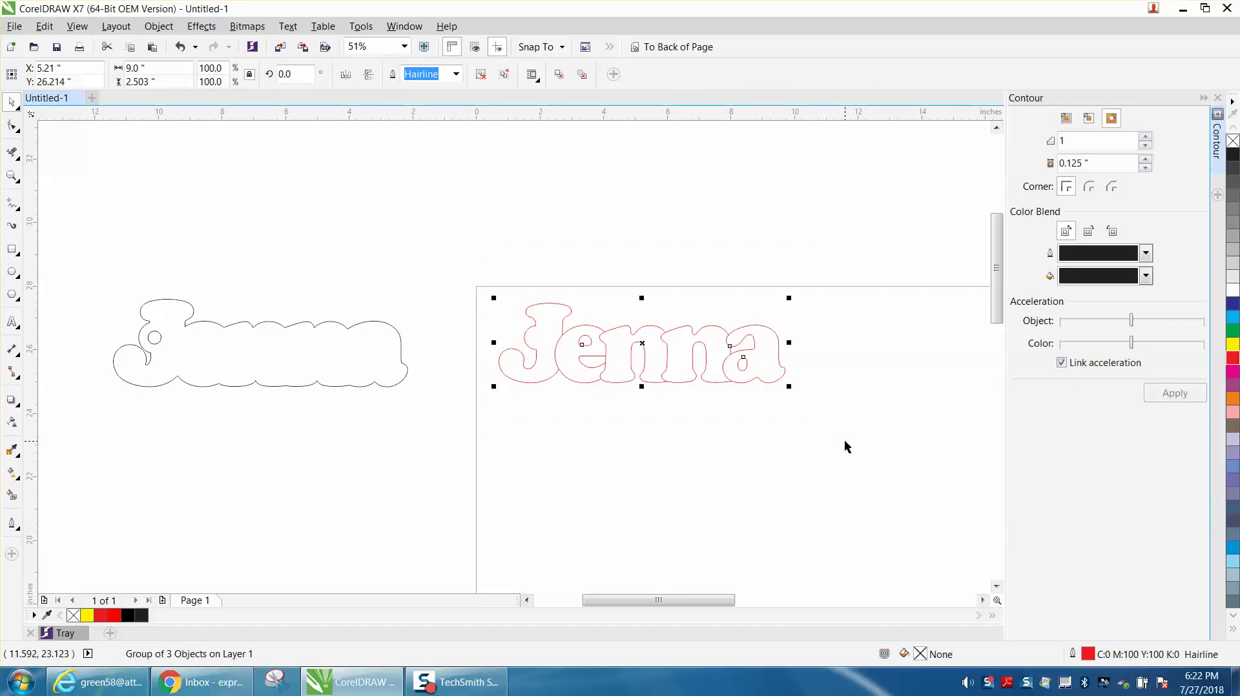
{"action": "key", "text": "Up"}
{"action": "key", "text": "Up"}
{"action": "key", "text": "Up"}
{"action": "key", "text": "Up"}
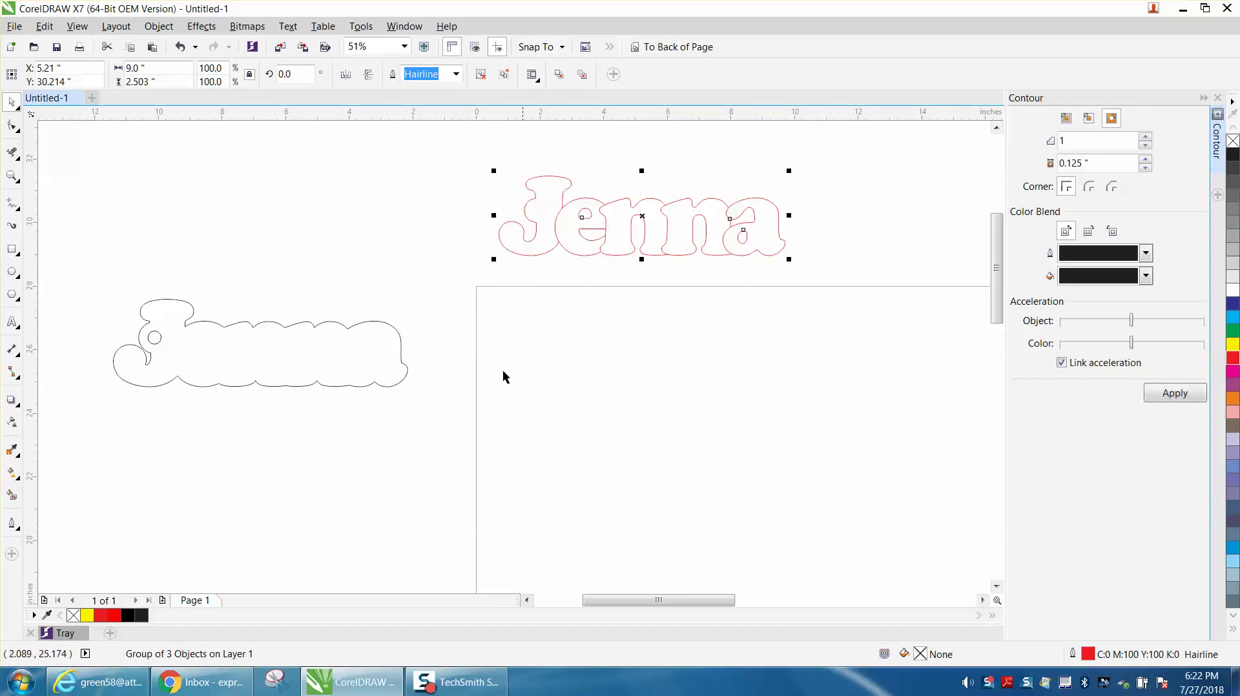
Step: Nudge the grouped contour and key ring hole 12 inches right, back onto the page
{"action": "left_click", "coordinate": [401, 341]}
{"action": "key", "text": "Right"}
{"action": "key", "text": "Right"}
{"action": "key", "text": "Right"}
{"action": "key", "text": "Right"}
{"action": "key", "text": "Right"}
{"action": "key", "text": "Right"}
{"action": "key", "text": "Right"}
{"action": "key", "text": "Right"}
{"action": "key", "text": "Right"}
{"action": "key", "text": "Right"}
{"action": "key", "text": "Right"}
{"action": "key", "text": "Right"}
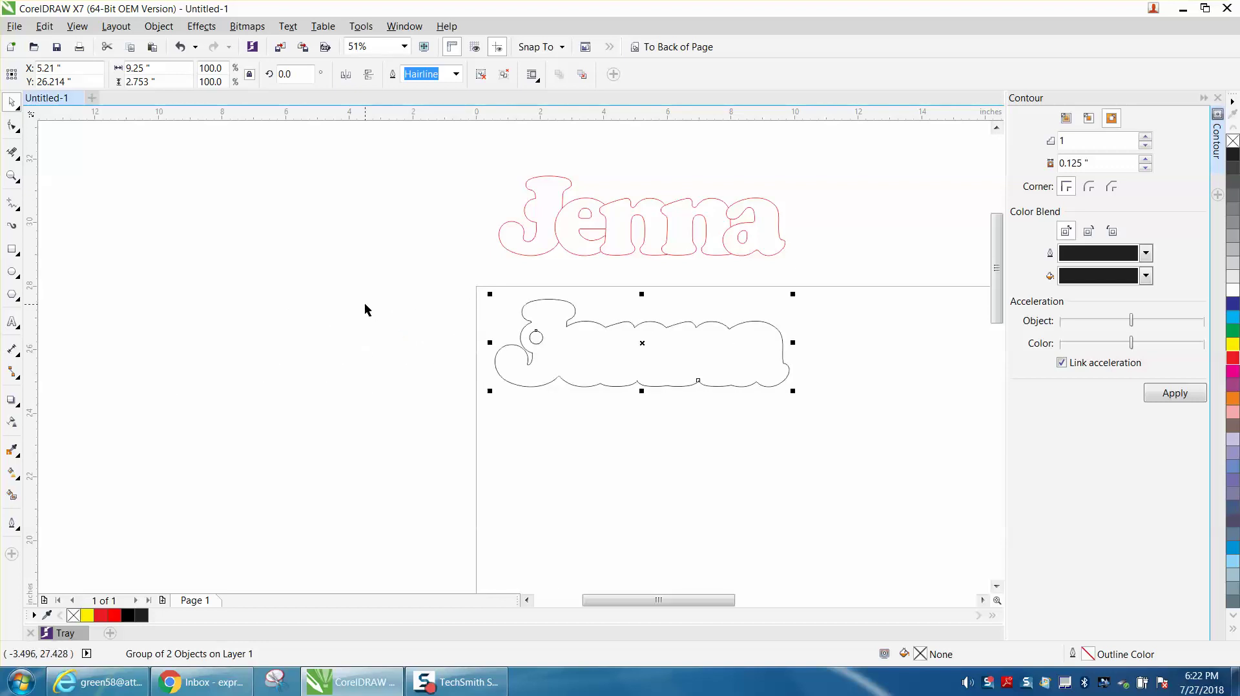
{"action": "left_click", "coordinate": [341, 282]}
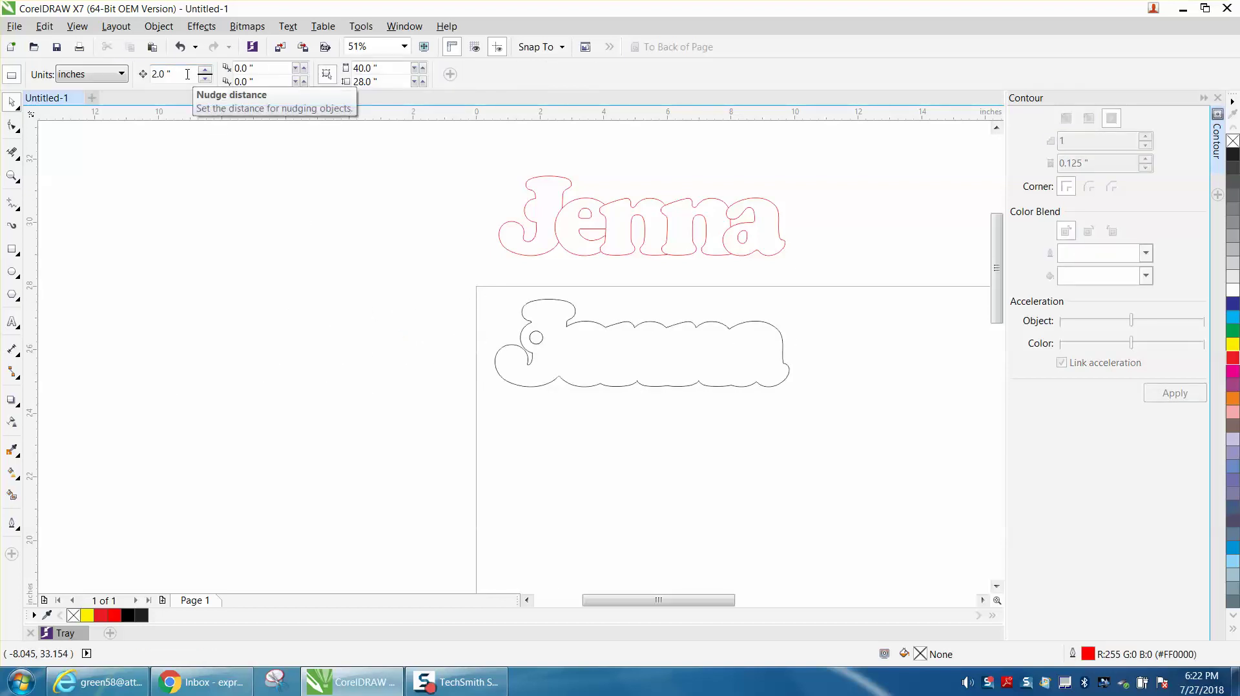
Step: Nudge the red letter group 4 inches down, back inside the contour
{"action": "left_click", "coordinate": [553, 175]}
{"action": "key", "text": "Down"}
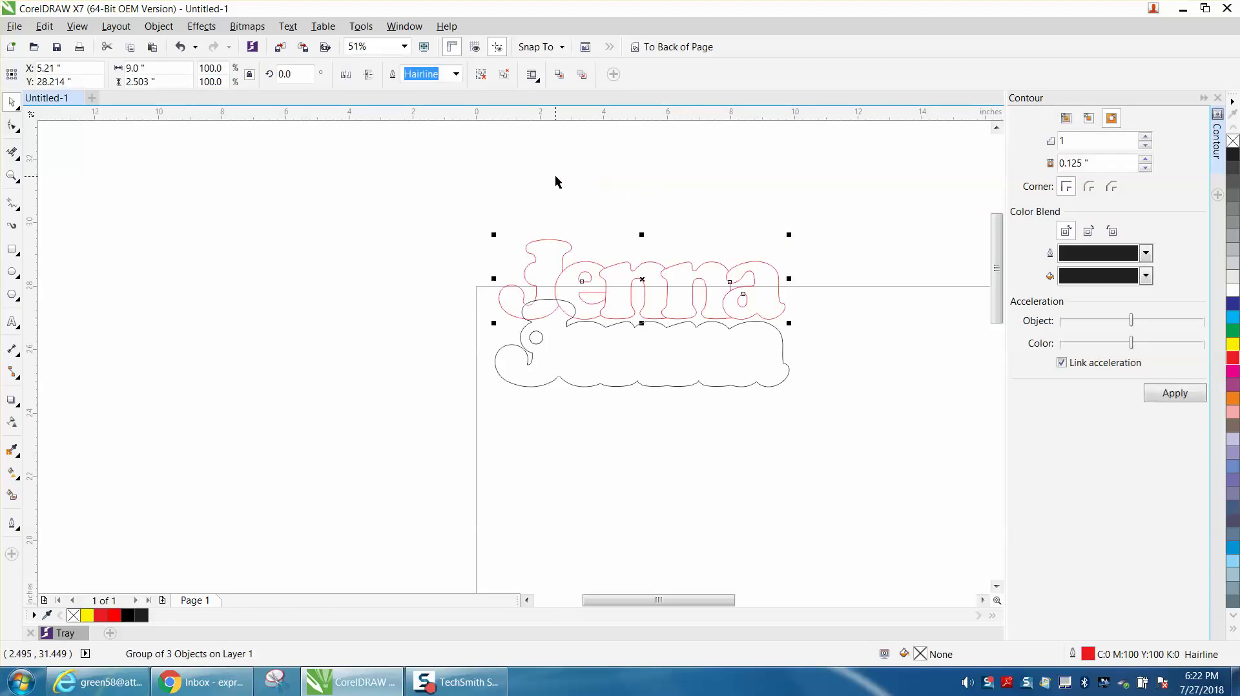
{"action": "key", "text": "Down"}
{"action": "left_click", "coordinate": [469, 190]}
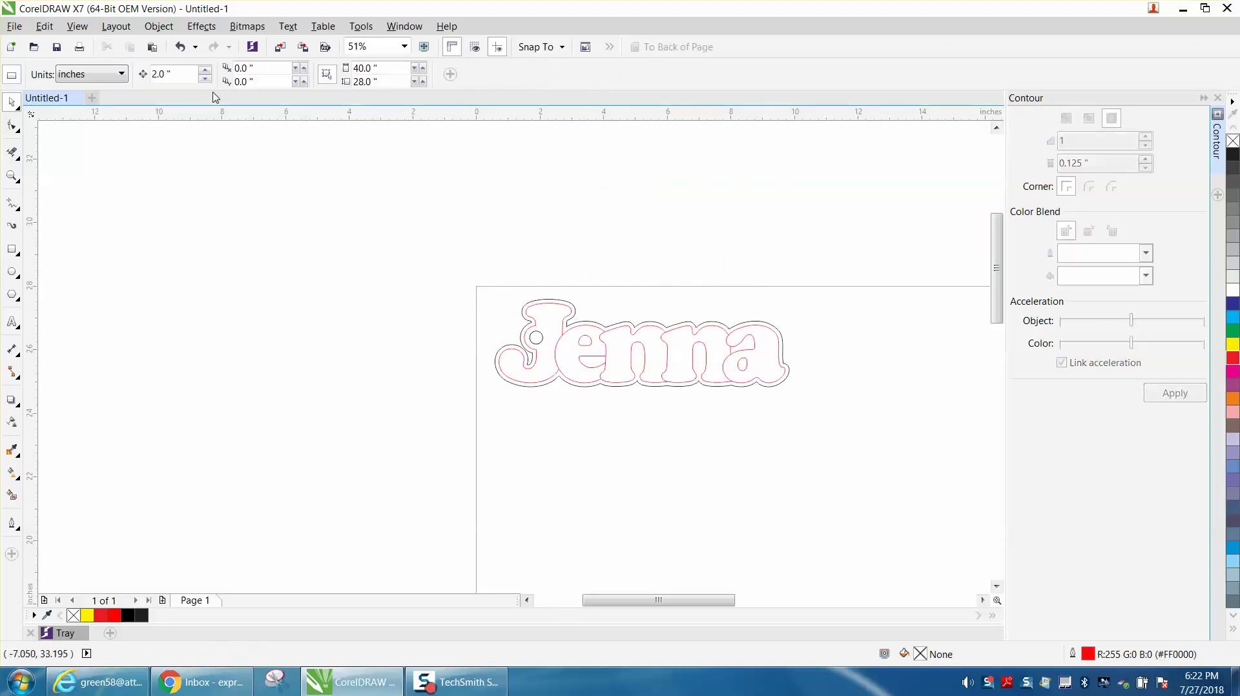
Step: Set the nudge distance to 6 inches and nudge the contour and hole group 12 inches left, off the page
{"action": "left_click", "coordinate": [189, 75]}
{"action": "type", "text": "6"}
{"action": "key", "text": "Return"}
{"action": "left_click", "coordinate": [538, 301]}
{"action": "key", "text": "Left"}
{"action": "key", "text": "Left"}
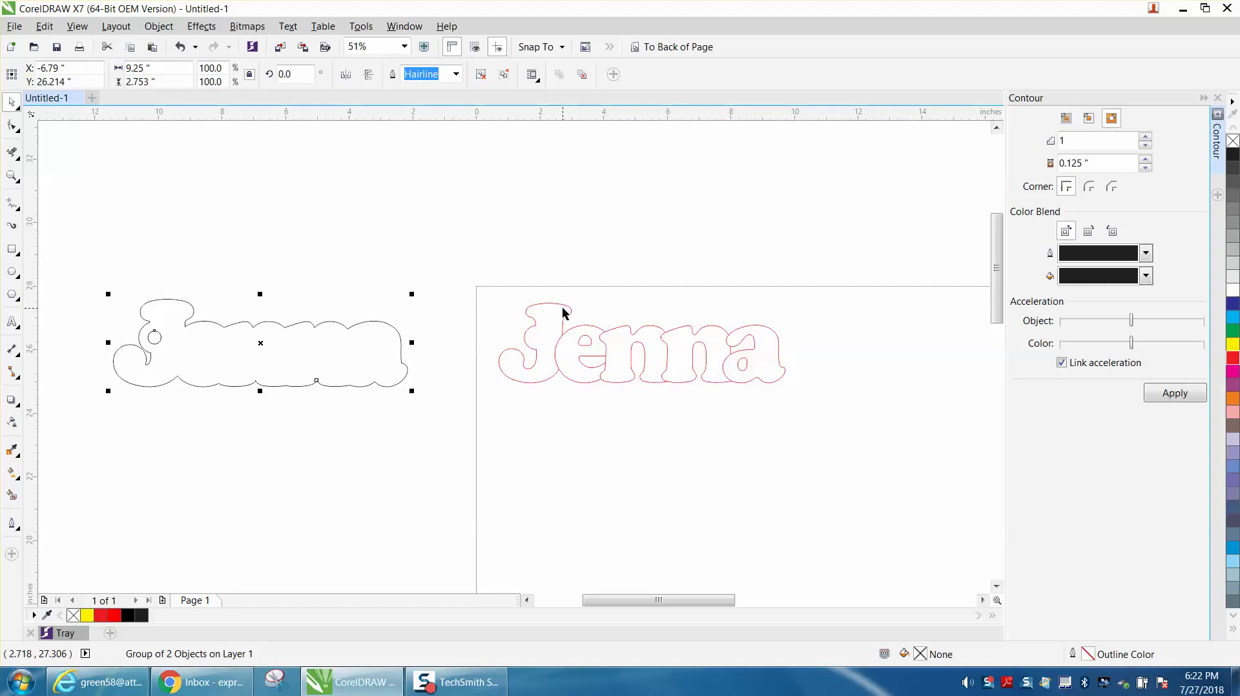
Step: Nudge the red letters 6 inches up, off the page, and the contour and hole group 12 inches right, onto it
{"action": "left_click", "coordinate": [565, 309]}
{"action": "key", "text": "Up"}
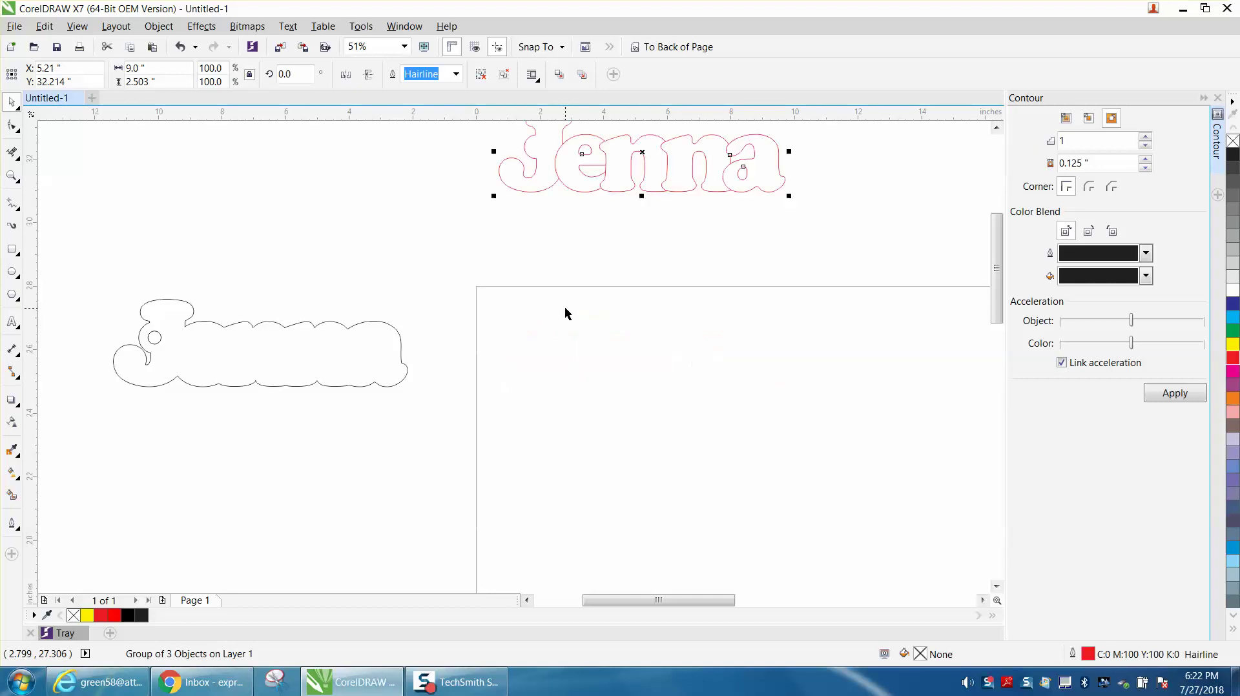
{"action": "left_click", "coordinate": [405, 353]}
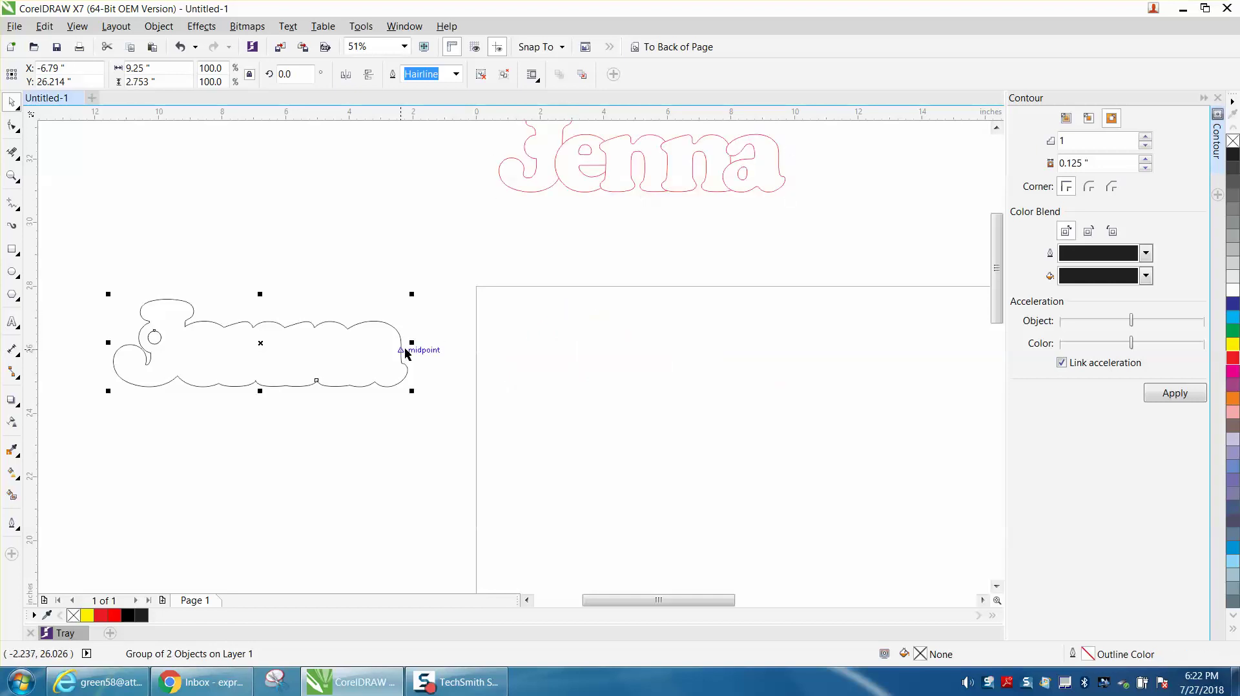
{"action": "key", "text": "Right"}
{"action": "key", "text": "Right"}
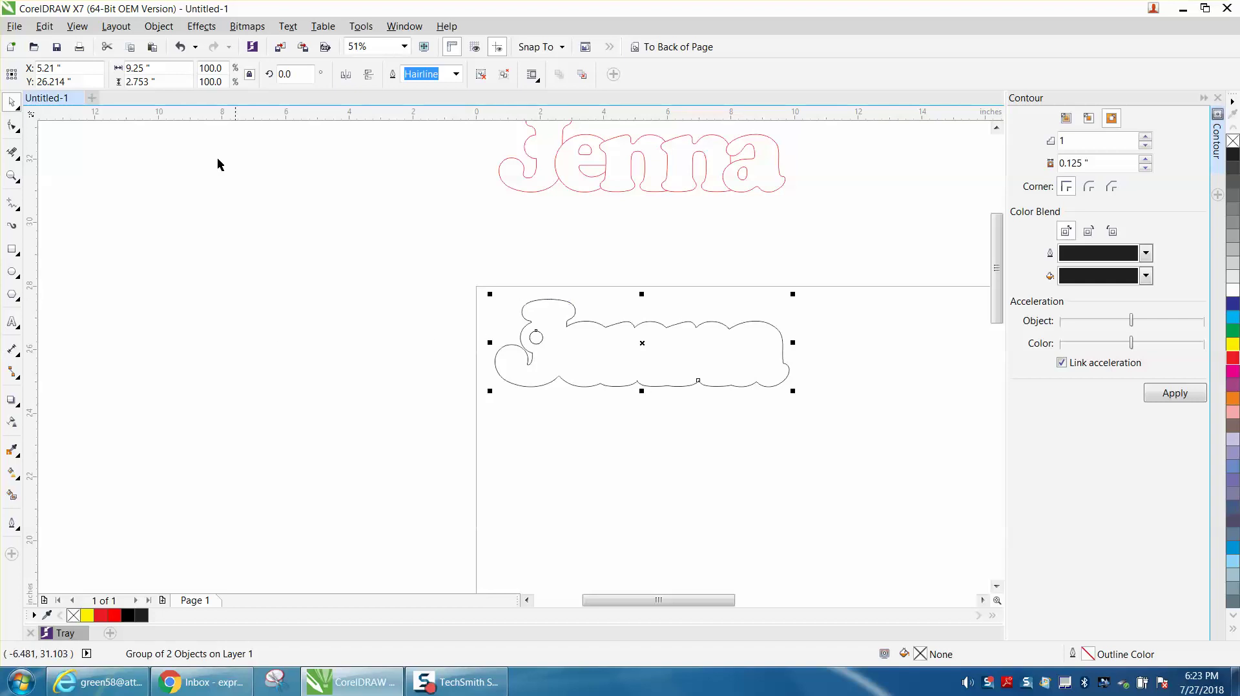
Step: Set a Vector job with 100% power and 13% speed for cutting the contour, and leave the print setup without printing
{"action": "left_click", "coordinate": [79, 47]}
{"action": "left_click", "coordinate": [779, 202]}
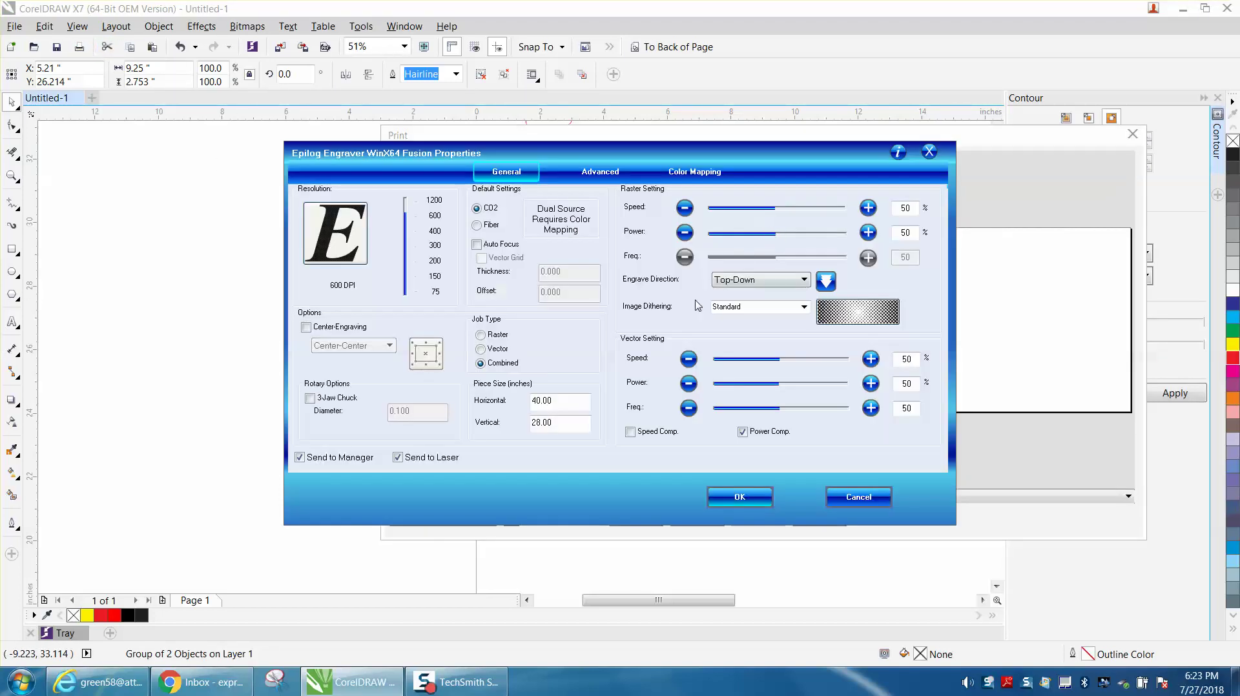
{"action": "left_click", "coordinate": [494, 349]}
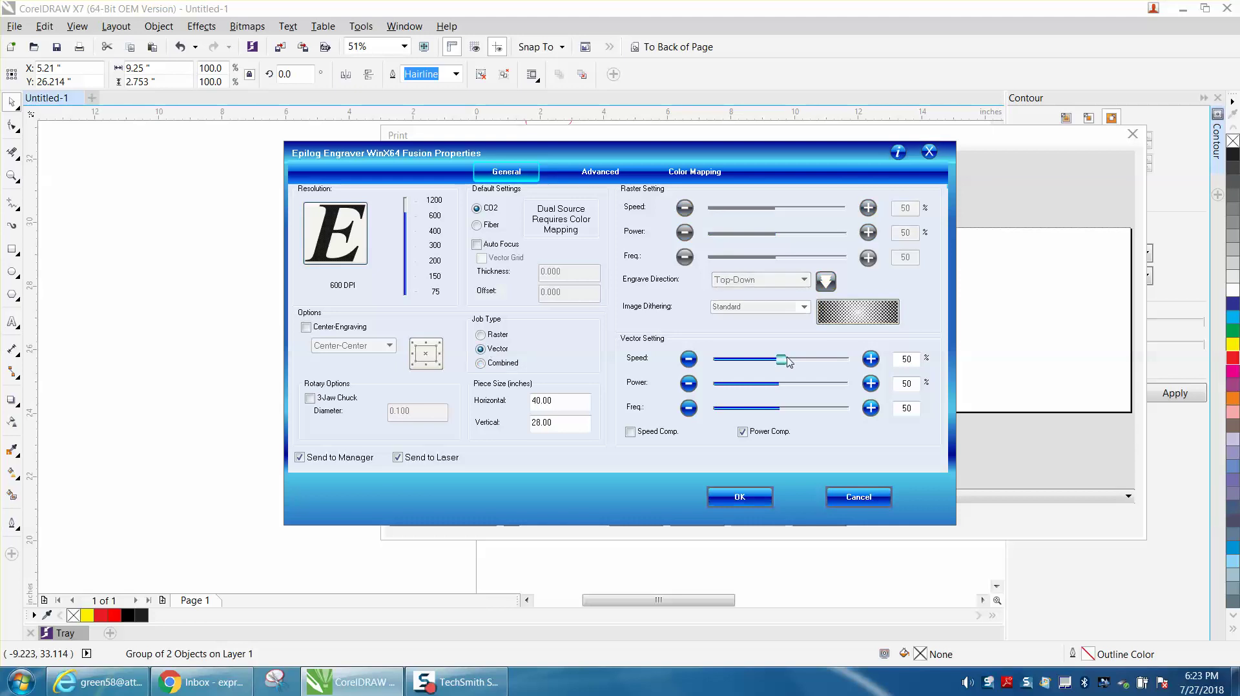
{"action": "left_click_drag", "start_coordinate": [778, 383], "coordinate": [865, 381]}
{"action": "left_click_drag", "start_coordinate": [778, 359], "coordinate": [737, 365]}
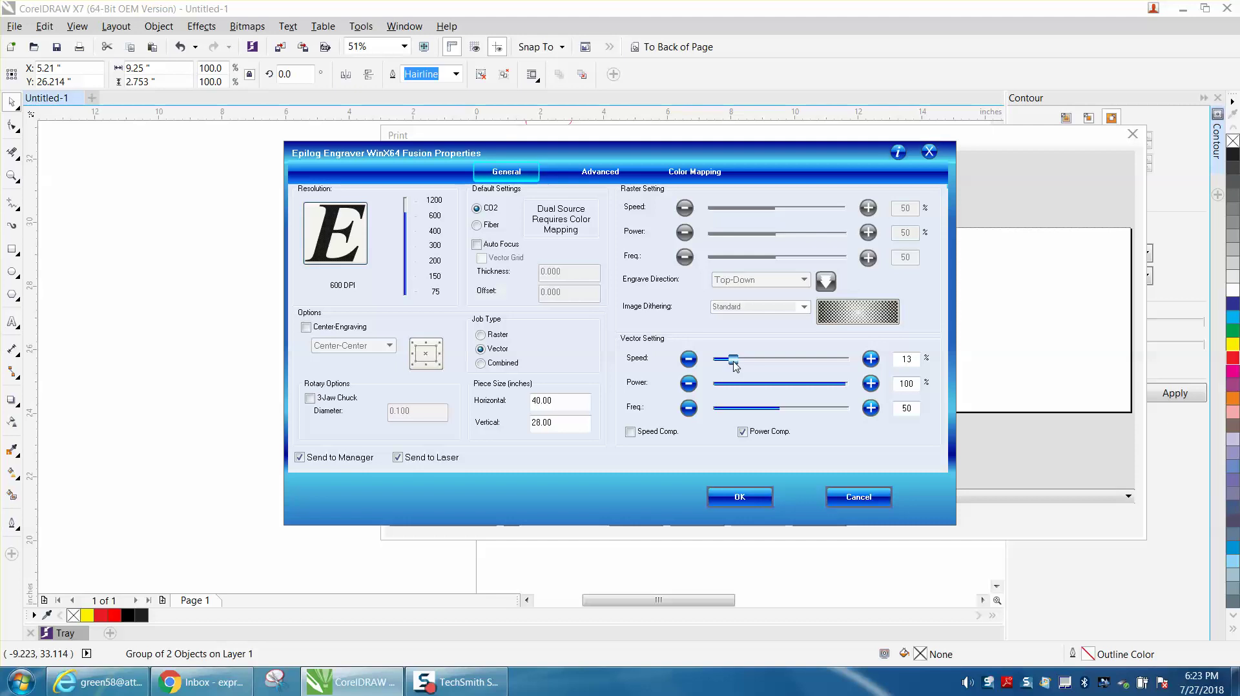
{"action": "left_click_drag", "start_coordinate": [737, 365], "coordinate": [737, 369]}
{"action": "left_click", "coordinate": [868, 509]}
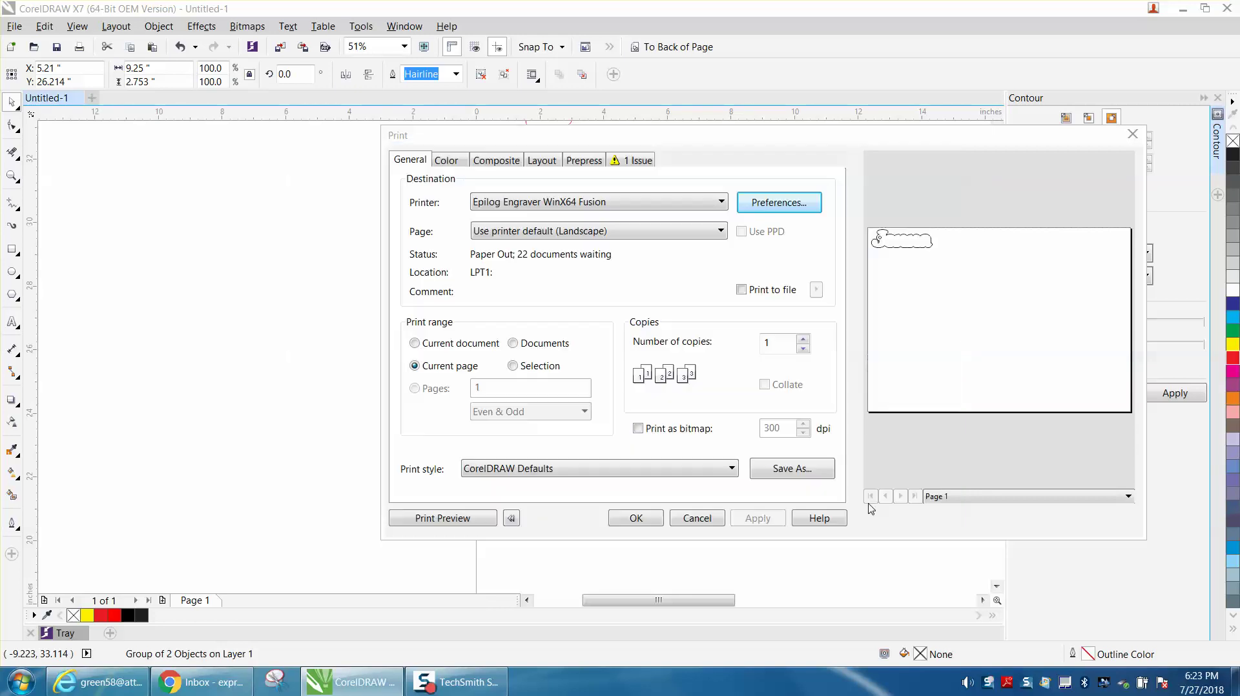
{"action": "left_click", "coordinate": [1132, 135]}
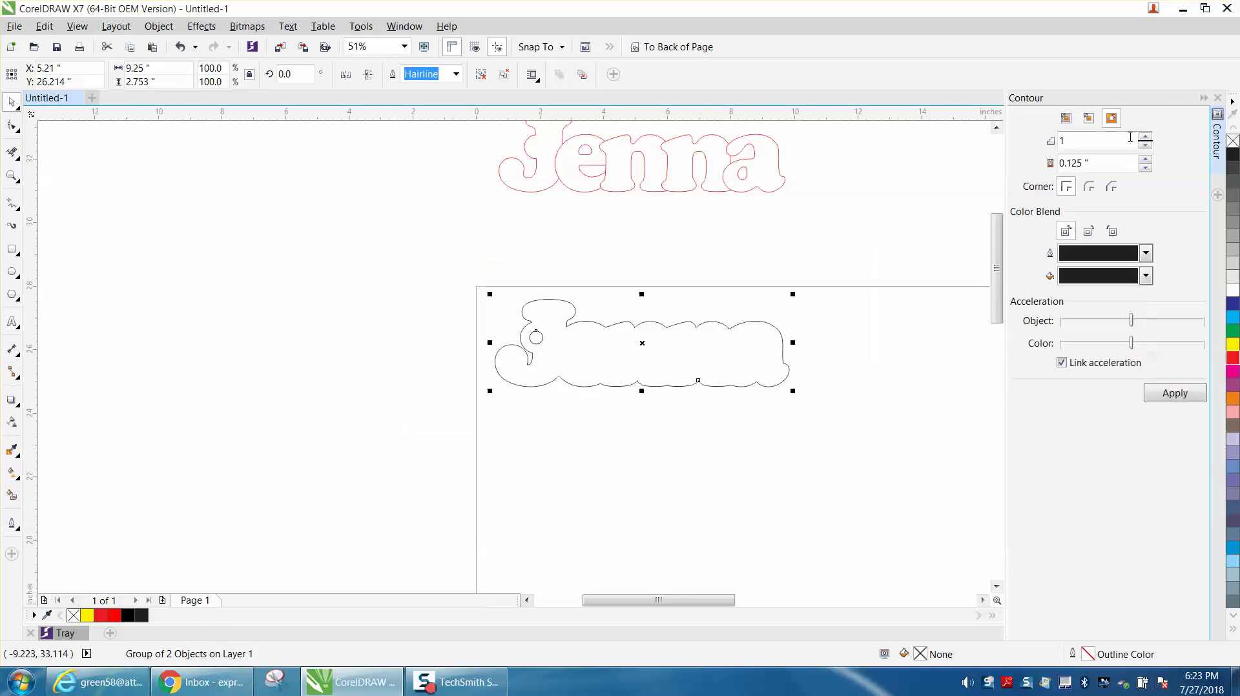
Step: Nudge the red letter group 6 inches down, back inside the contour on the page
{"action": "left_click", "coordinate": [654, 197]}
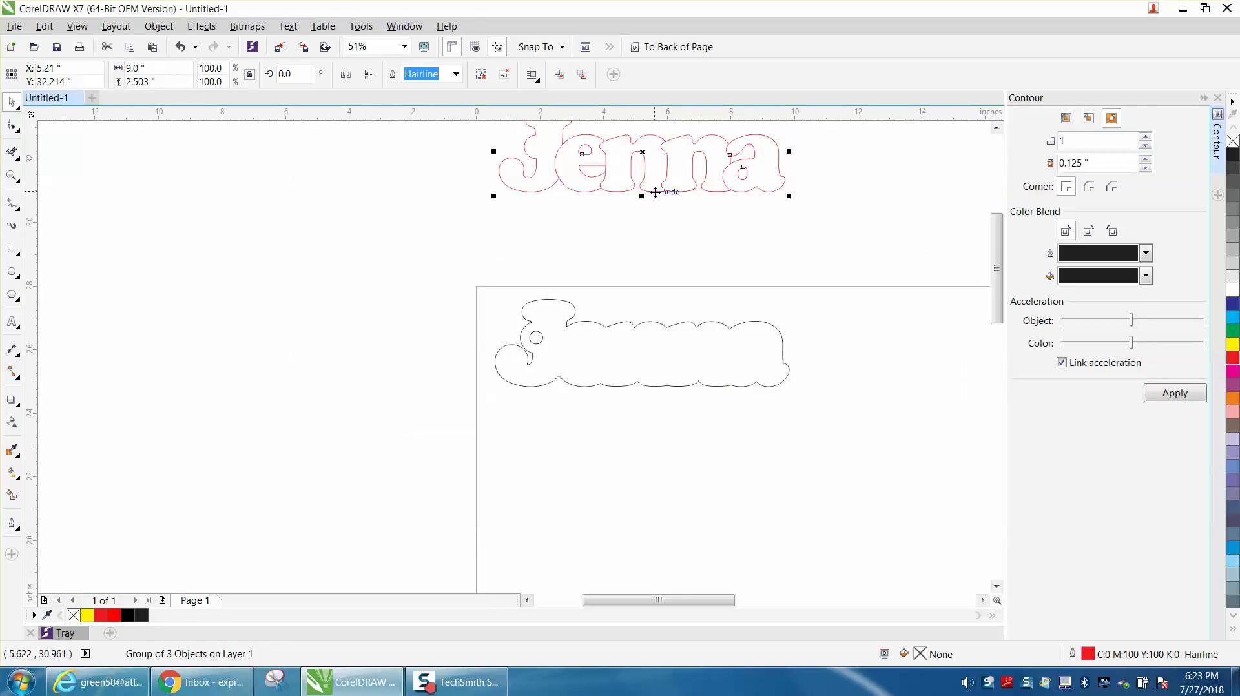
{"action": "key", "text": "Down"}
{"action": "key", "text": "Down"}
{"action": "key", "text": "Up"}
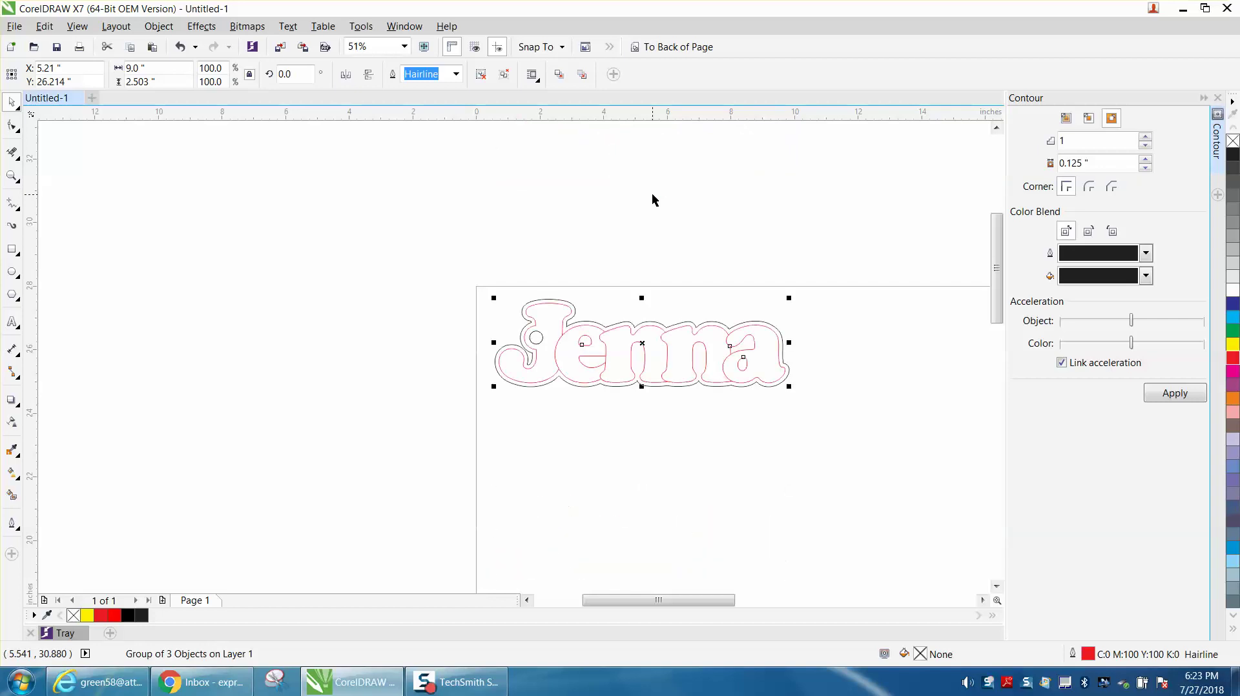
{"action": "left_click", "coordinate": [687, 309]}
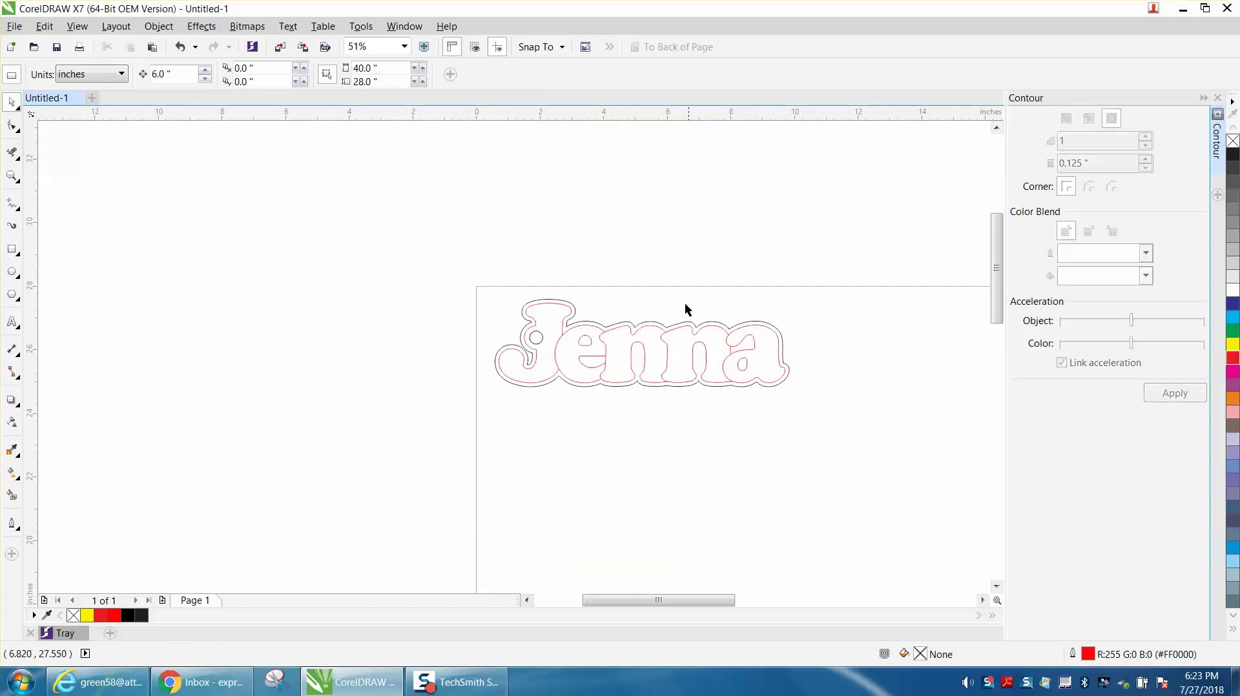
Step: Limit the print range to the selected contour and hole group, and cancel the print setup
{"action": "left_click", "coordinate": [655, 325]}
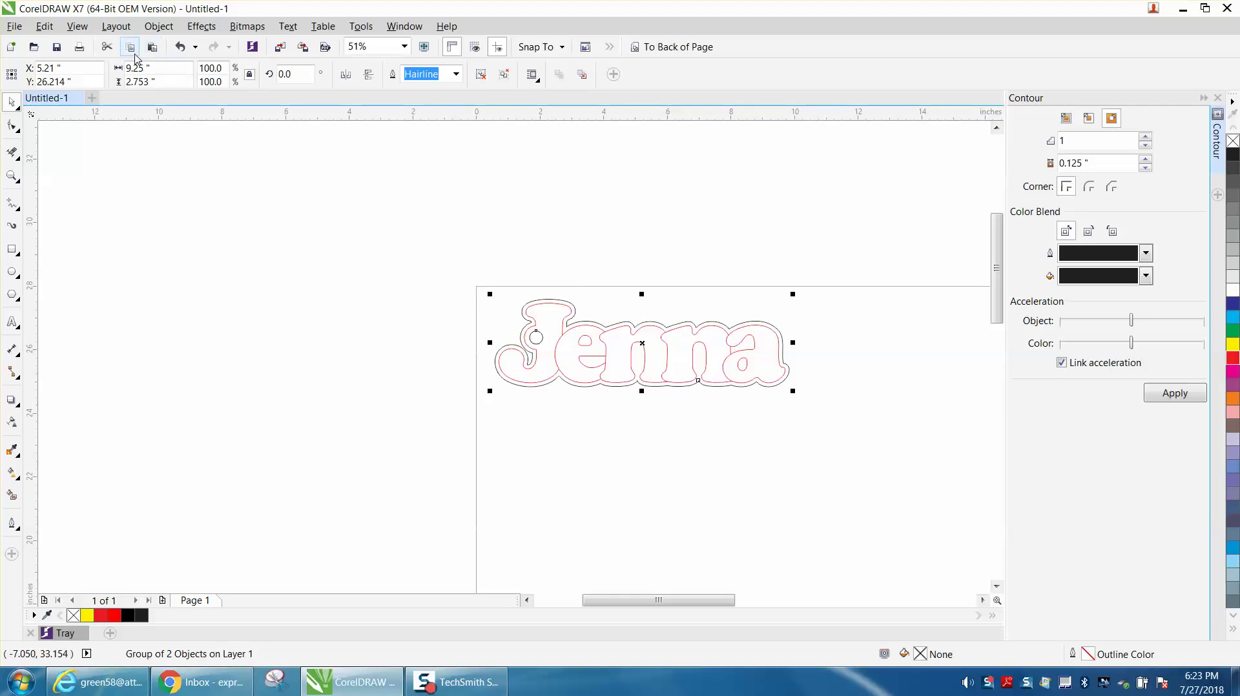
{"action": "left_click", "coordinate": [79, 48]}
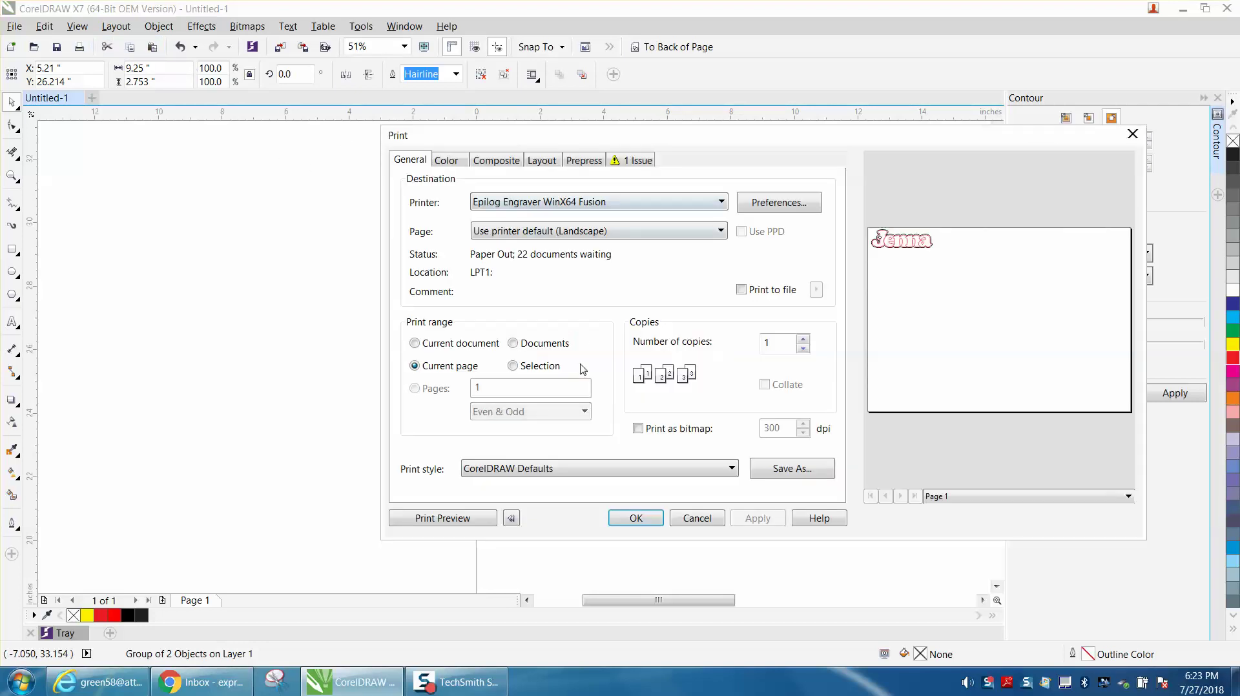
{"action": "left_click", "coordinate": [513, 367]}
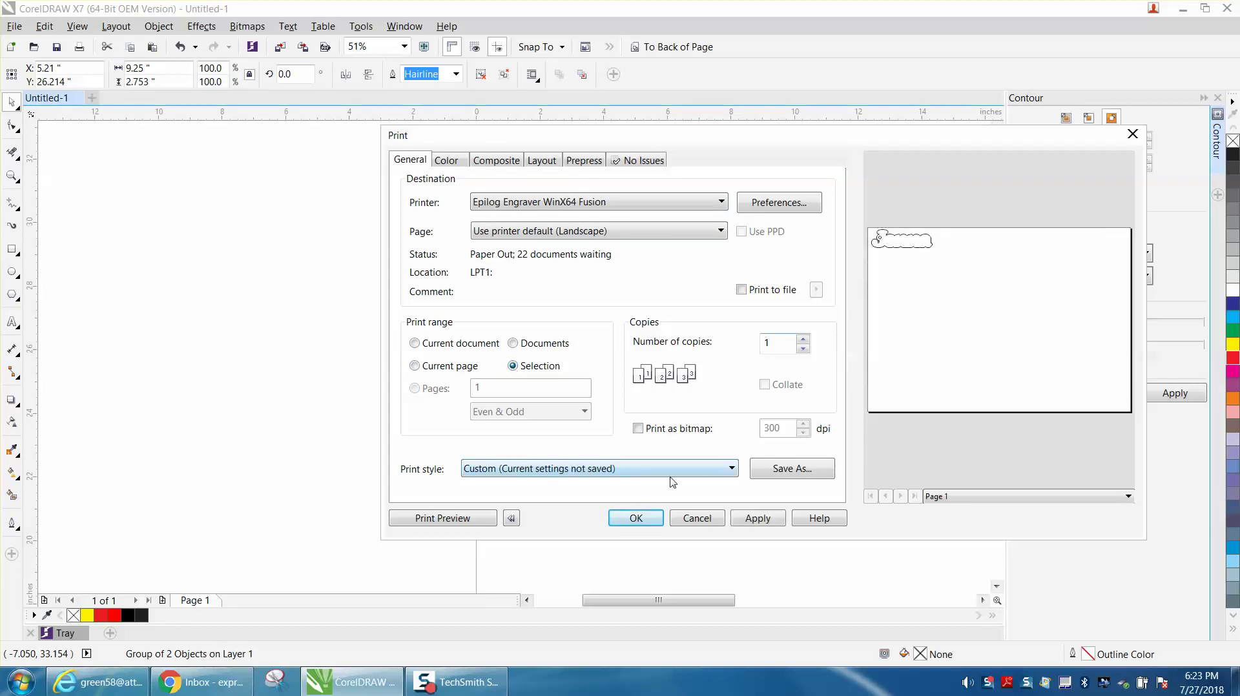
{"action": "left_click", "coordinate": [698, 519]}
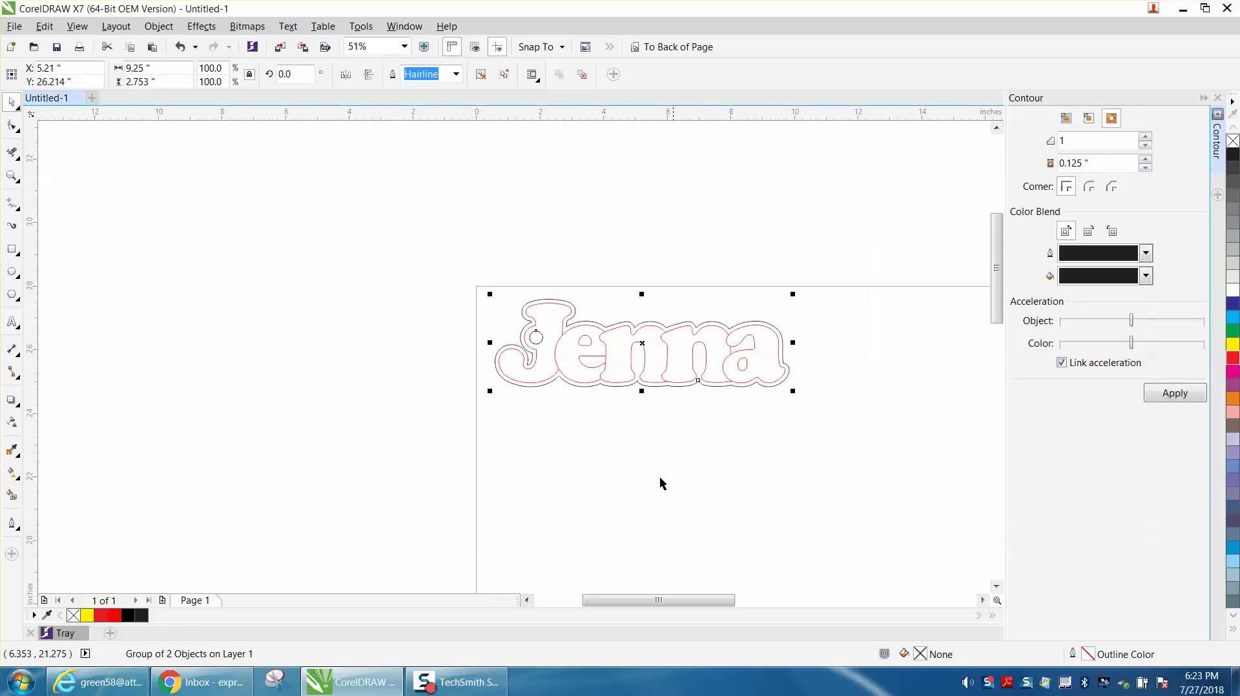
{"action": "left_click", "coordinate": [610, 406]}
{"action": "left_click", "coordinate": [604, 343]}
{"action": "left_click", "coordinate": [79, 46]}
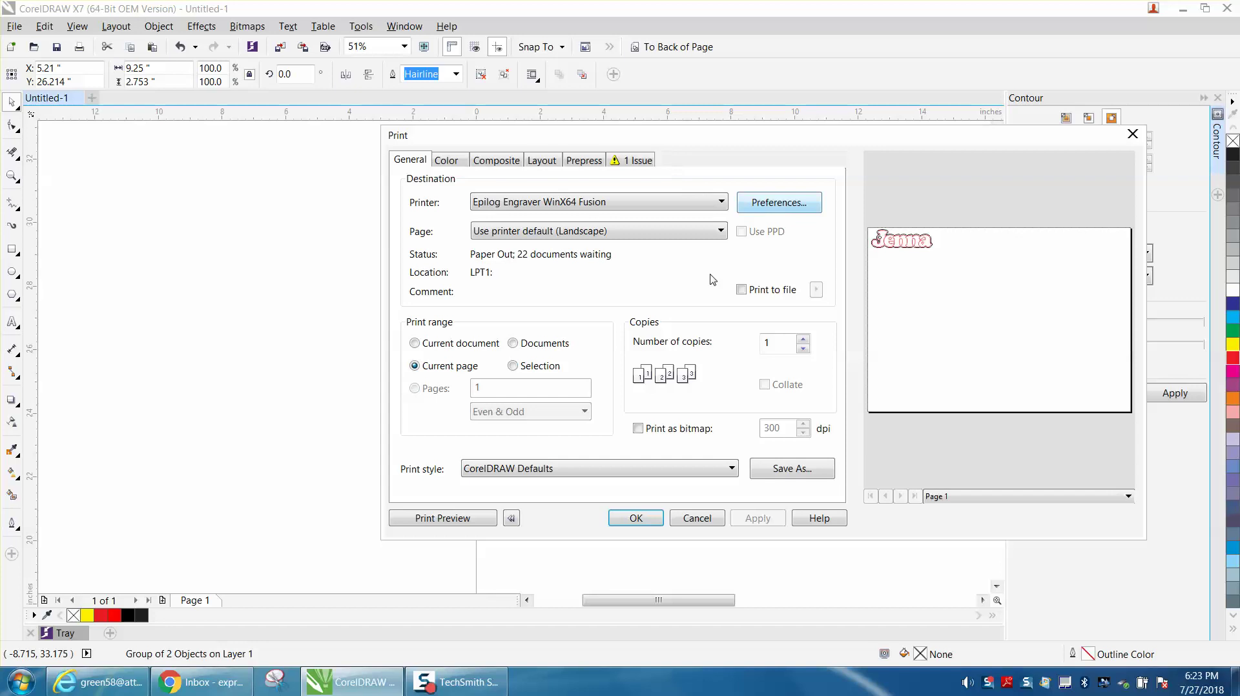
{"action": "left_click", "coordinate": [514, 366]}
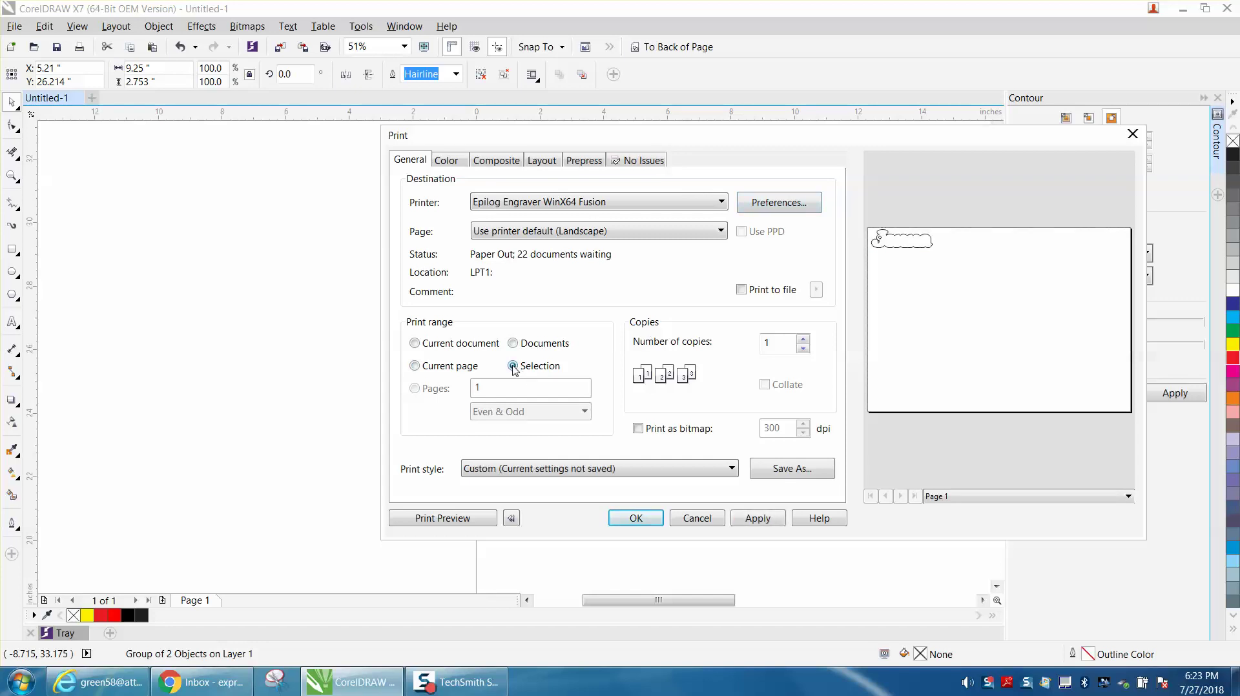
{"action": "left_click", "coordinate": [713, 524]}
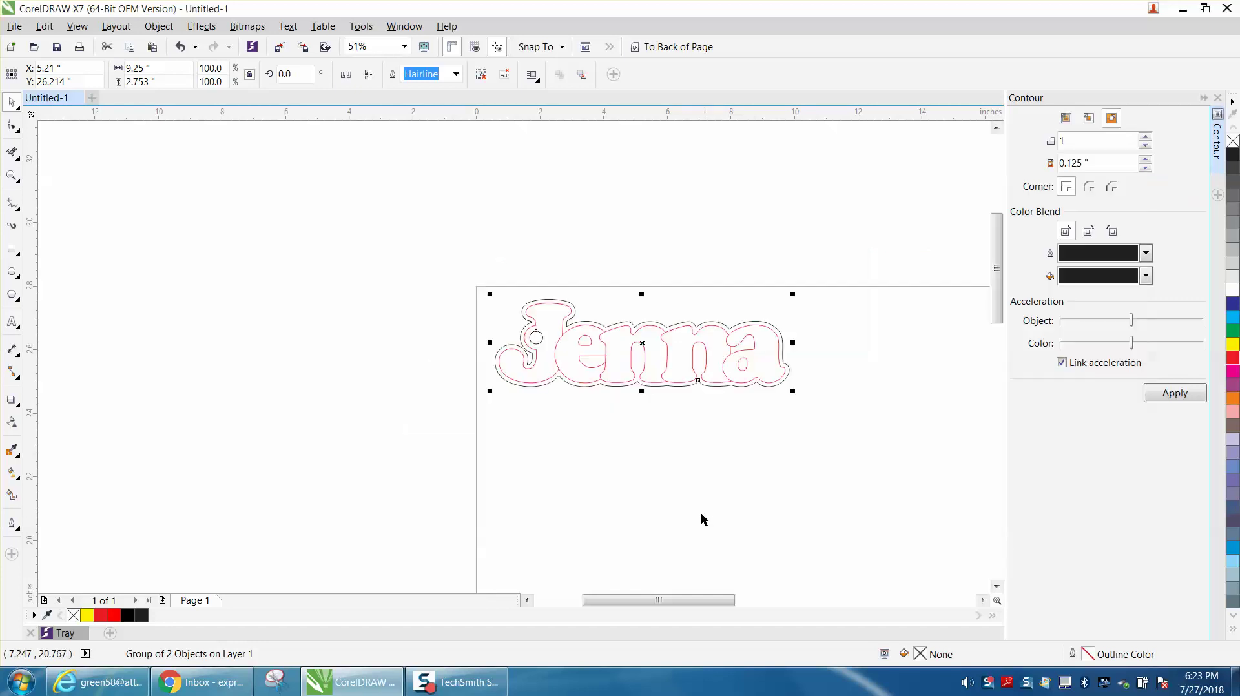
{"action": "left_click", "coordinate": [637, 450]}
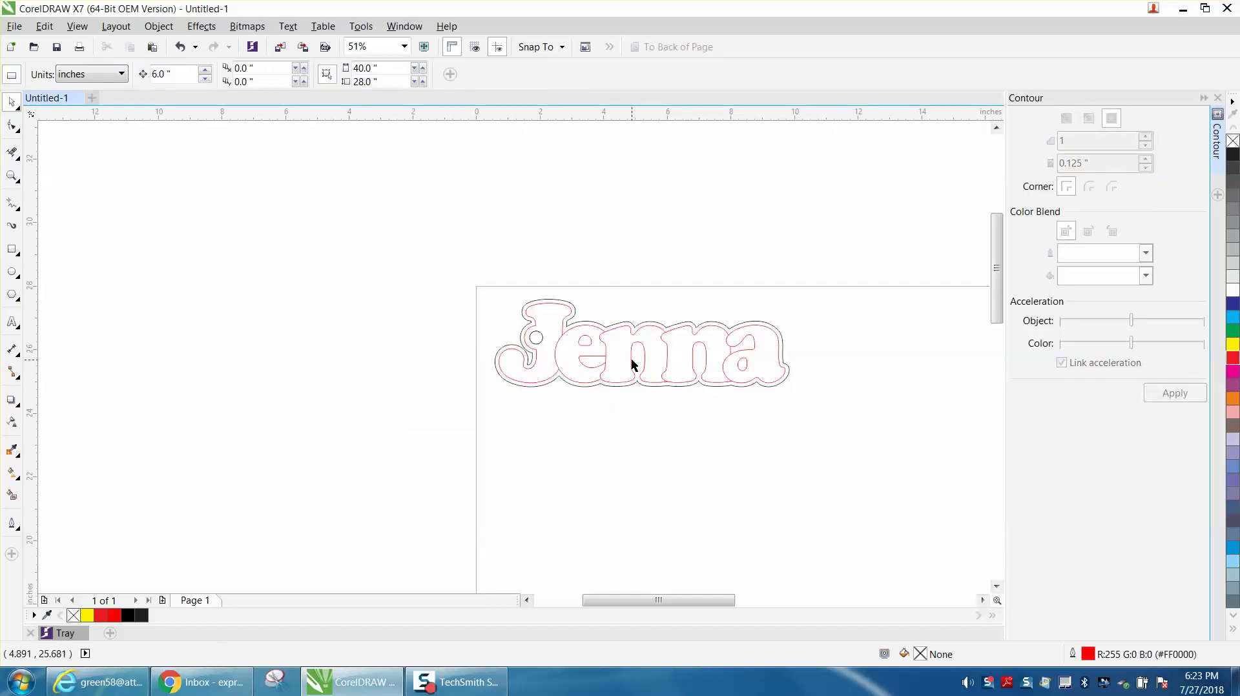
Step: Nudge the letters up and back down, and do the same with the contour and hole group
{"action": "left_click", "coordinate": [631, 362]}
{"action": "key", "text": "Up"}
{"action": "key", "text": "Down"}
{"action": "left_click", "coordinate": [649, 304]}
{"action": "left_click", "coordinate": [618, 327]}
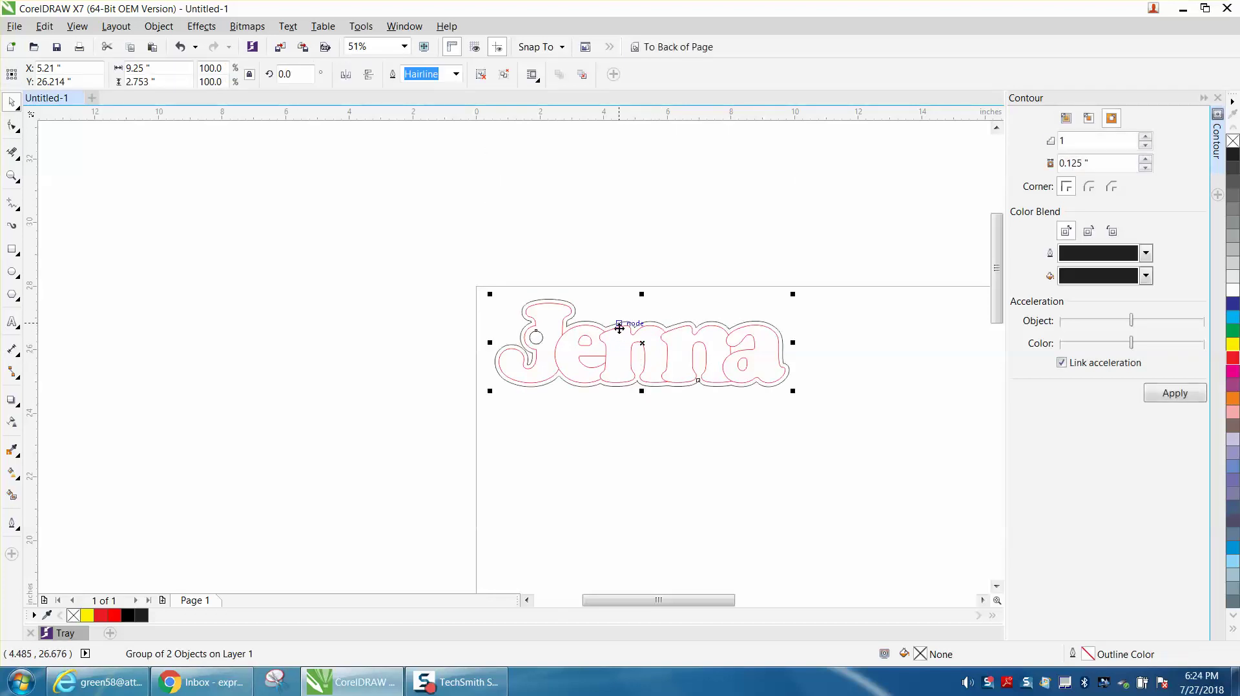
{"action": "key", "text": "Up"}
{"action": "key", "text": "Down"}
{"action": "left_click", "coordinate": [691, 428]}
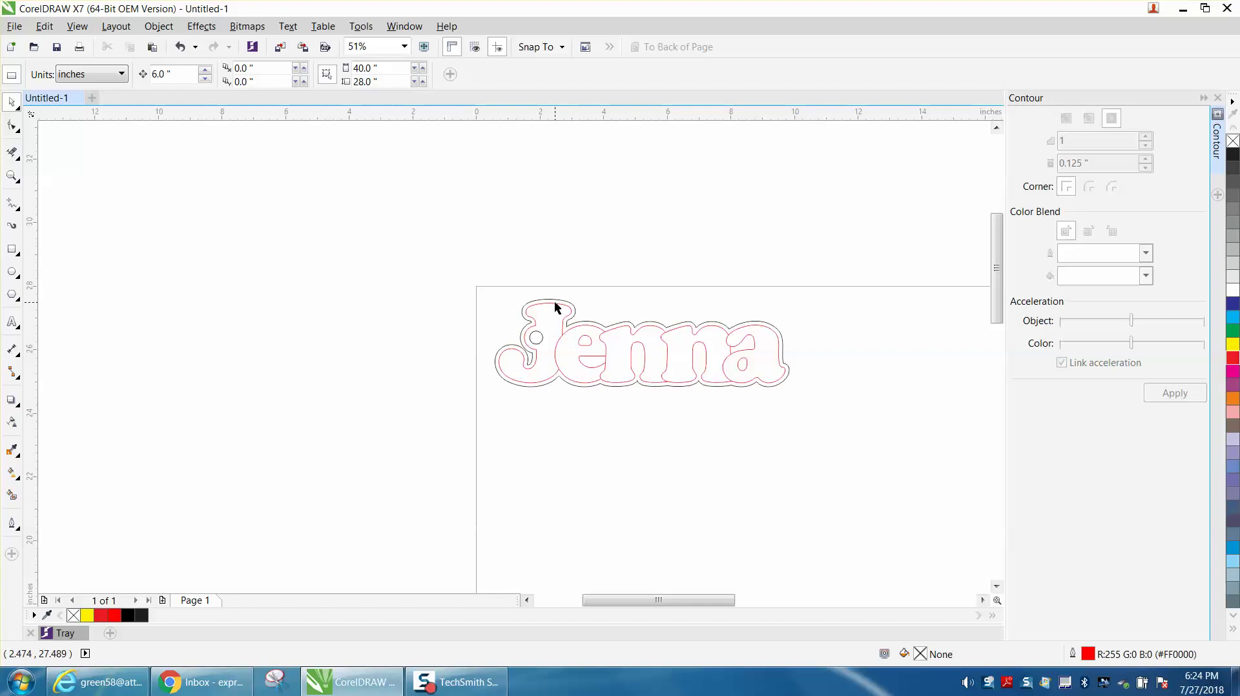
Step: Zoom in on the whole keychain design to examine its letters, key ring hole and contour
{"action": "left_click", "coordinate": [14, 179]}
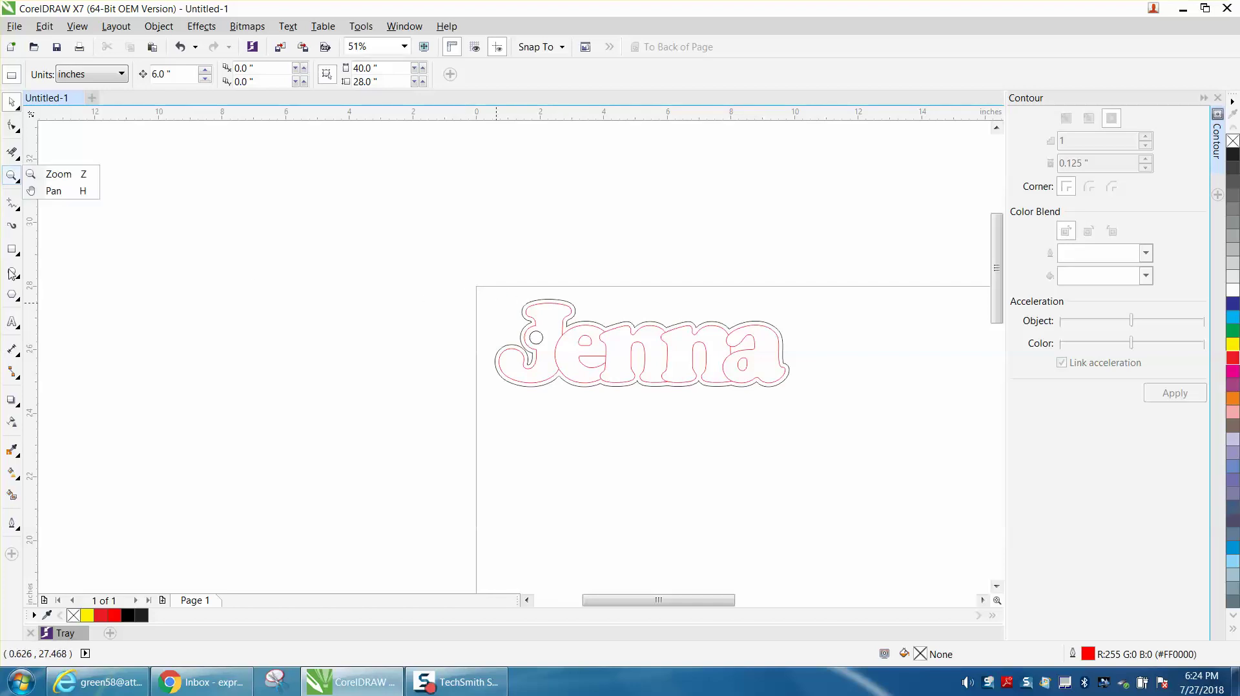
{"action": "left_click", "coordinate": [14, 178]}
{"action": "left_click", "coordinate": [58, 174]}
{"action": "left_click_drag", "start_coordinate": [493, 282], "coordinate": [845, 412]}
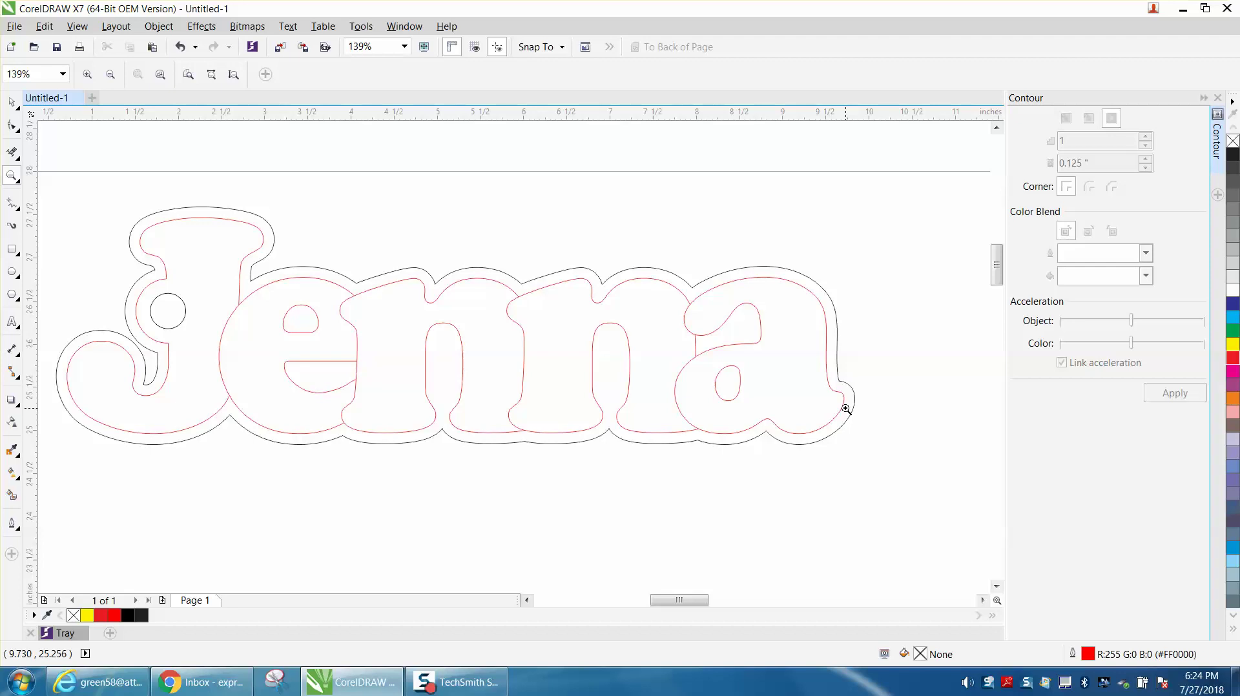